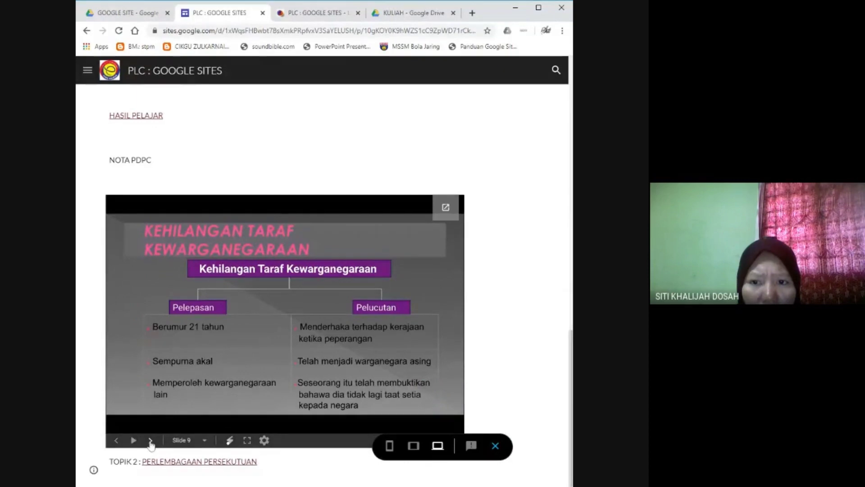
# Open the linked PERLEMBAGAAN PERSEKUTUAN presentation and look through its slides from the title to slide 9.
pyautogui.click(161, 468)
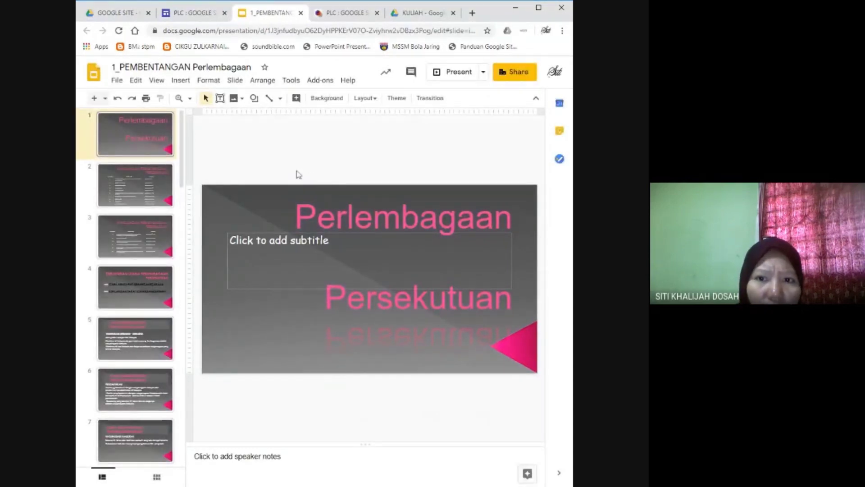
pyautogui.click(135, 185)
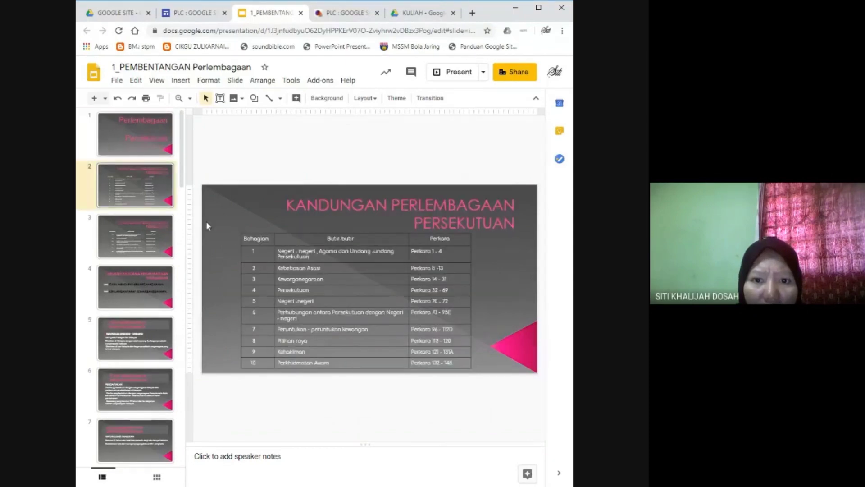
pyautogui.press('Down')
pyautogui.press('Down')
pyautogui.press('Down')
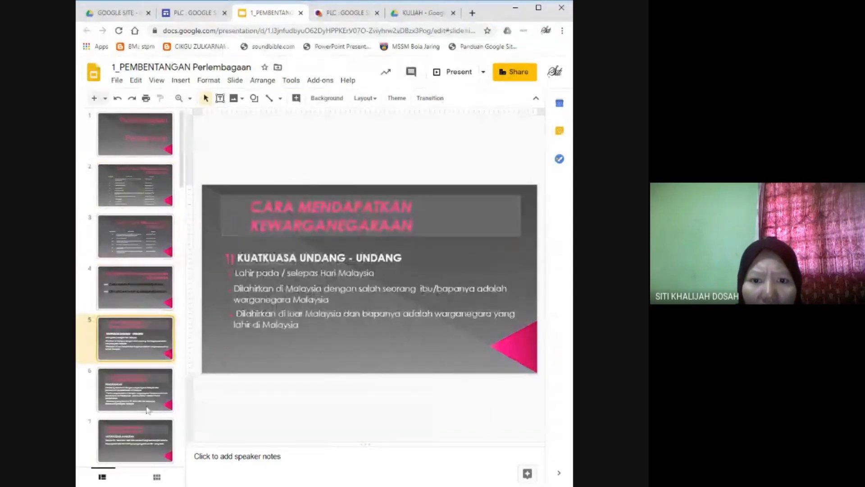
pyautogui.click(147, 410)
pyautogui.click(145, 451)
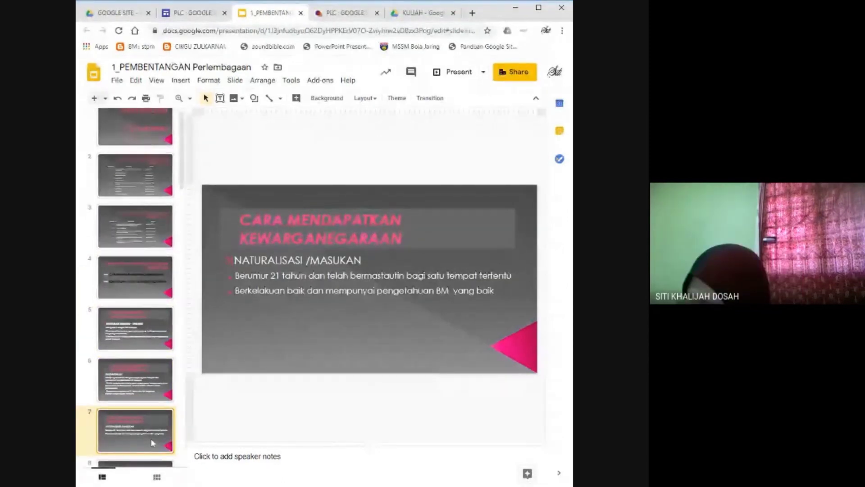
pyautogui.press('Down')
pyautogui.press('Down')
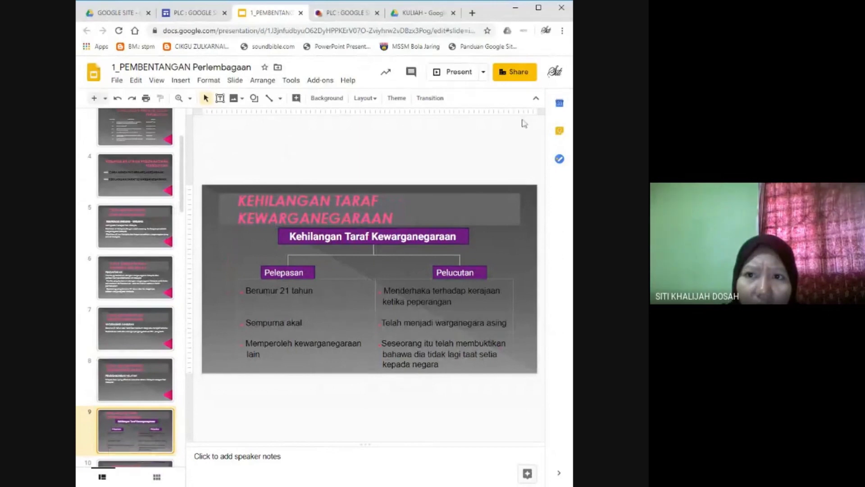
# Set the presentation's link sharing to Anyone with the link with Can view access, and save the sharing settings.
pyautogui.click(516, 75)
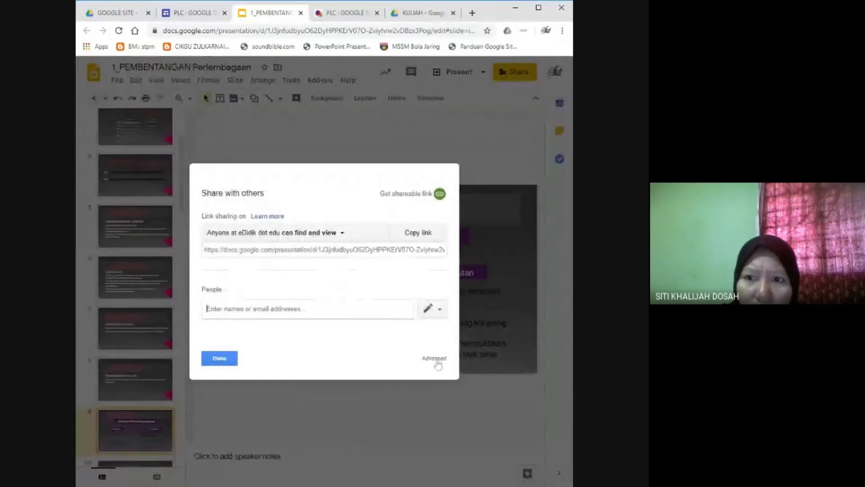
pyautogui.click(435, 361)
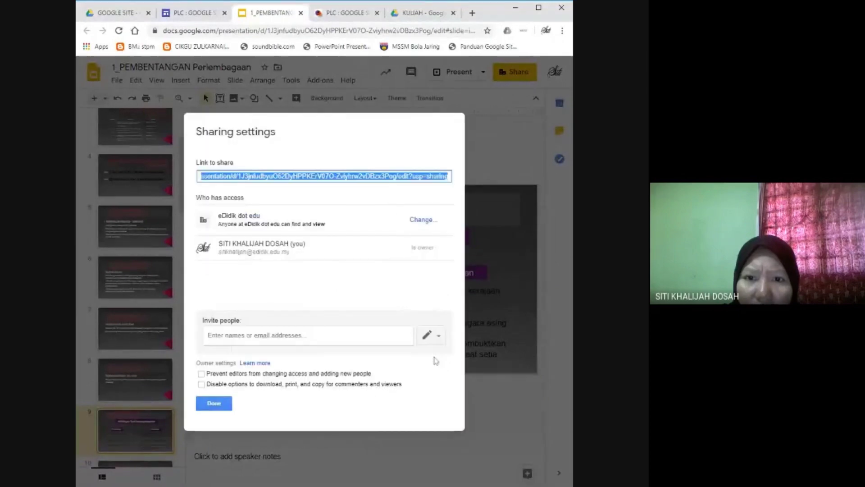
pyautogui.click(415, 221)
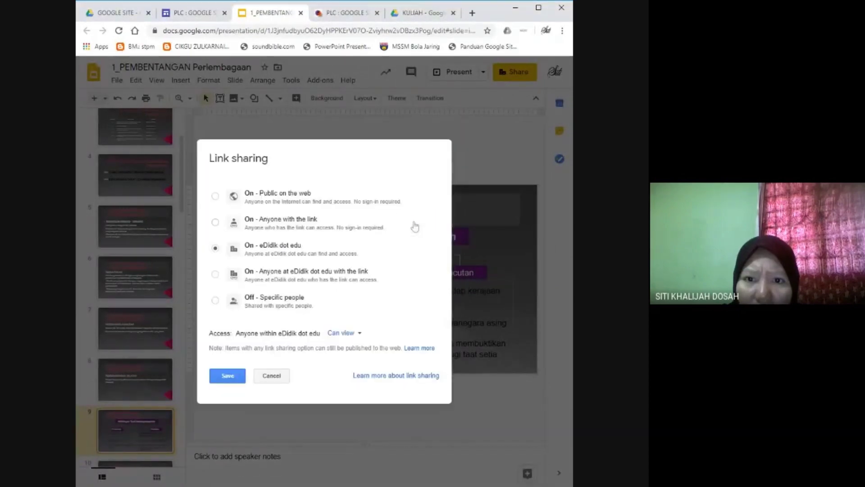
pyautogui.click(215, 223)
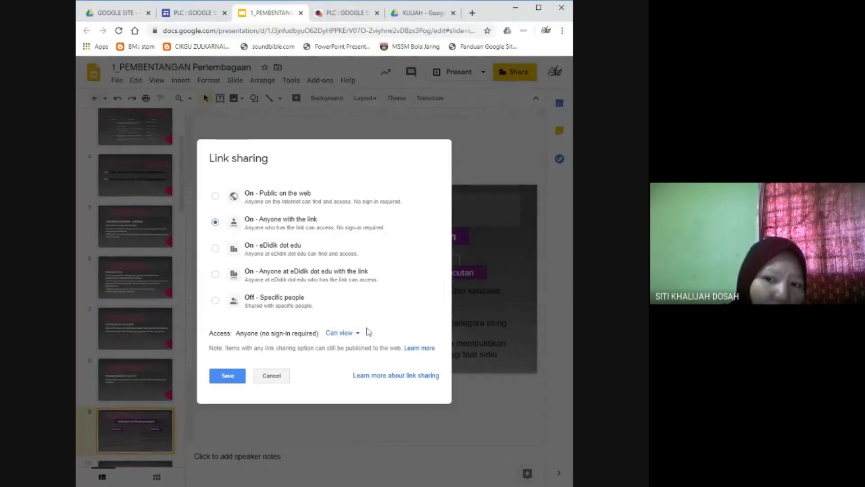
pyautogui.click(341, 333)
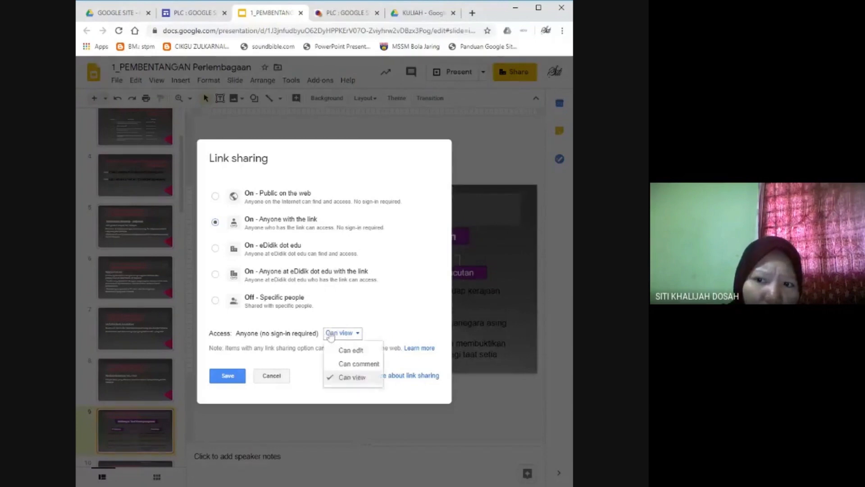
pyautogui.click(349, 351)
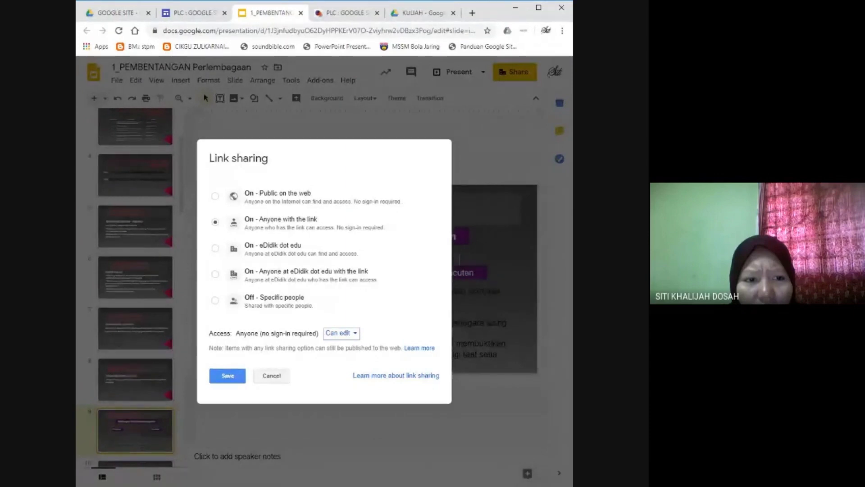
pyautogui.click(341, 333)
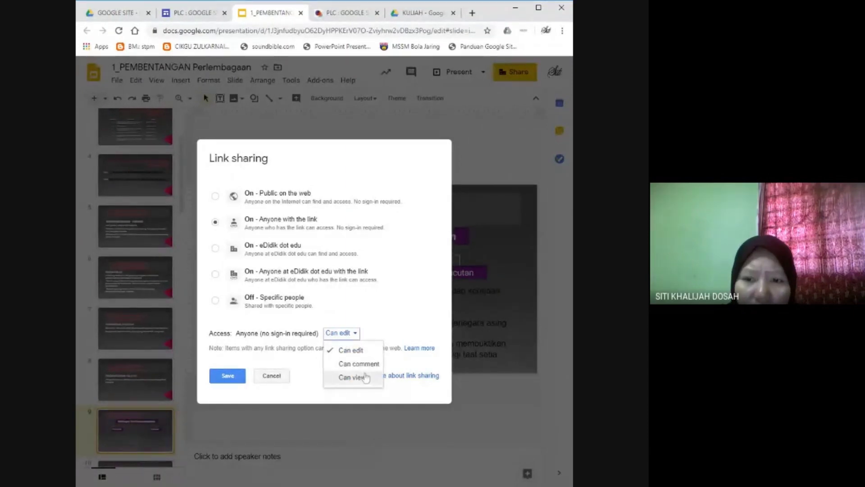
pyautogui.click(365, 378)
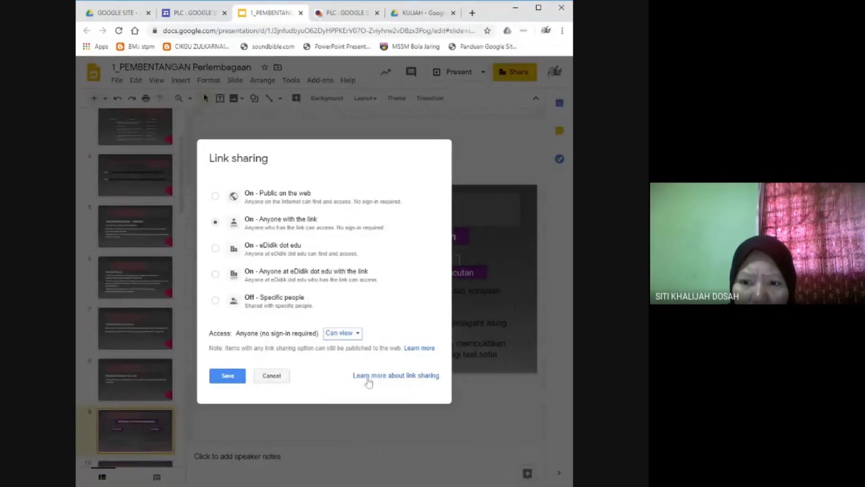
pyautogui.click(237, 377)
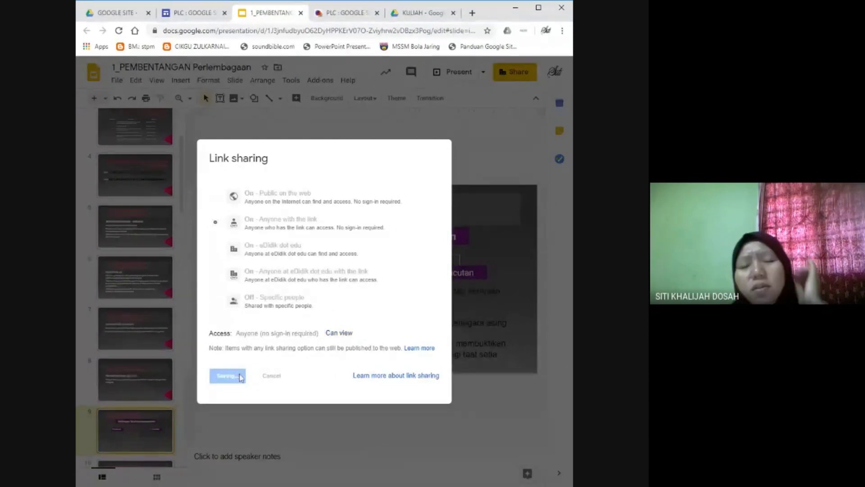
pyautogui.click(227, 403)
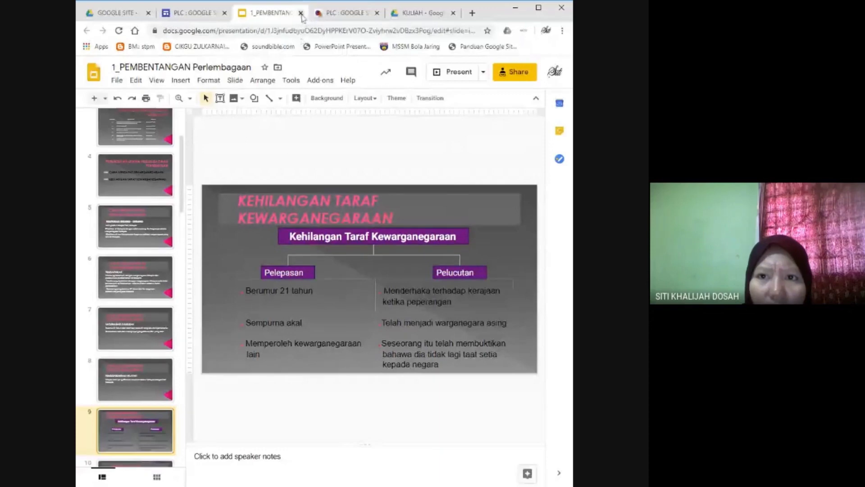
# Return to the PLC : GOOGLE SITES page, exit its preview and select the NOTA PDPC text box.
pyautogui.click(191, 12)
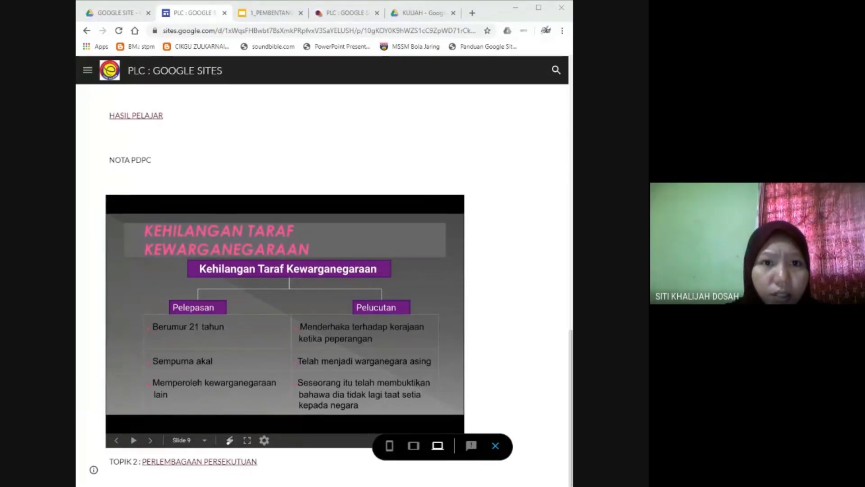
pyautogui.click(495, 446)
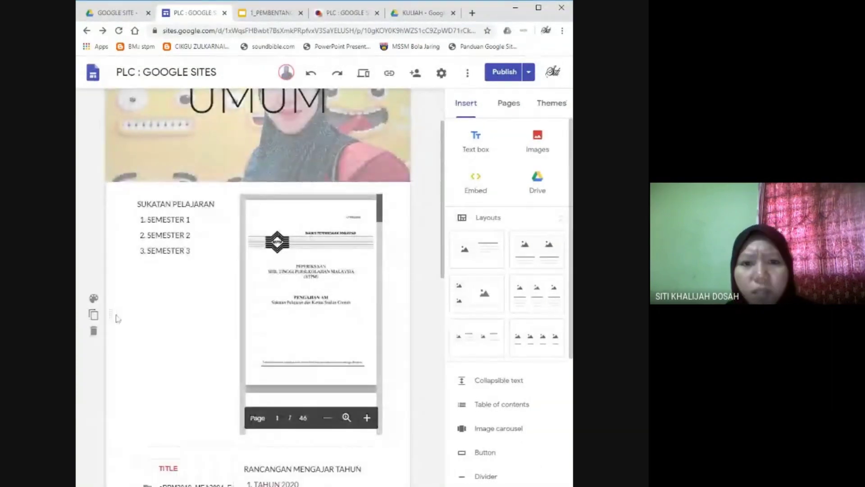
pyautogui.scroll(-2, 373, 361)
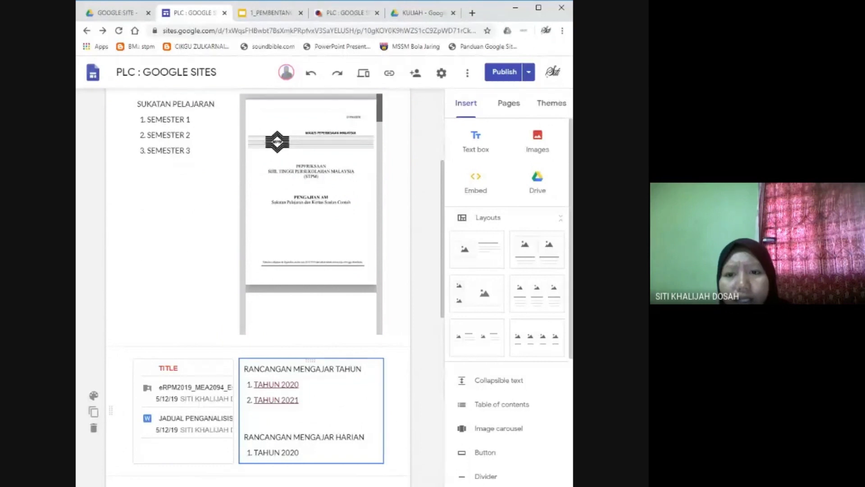
pyautogui.scroll(-2, 373, 362)
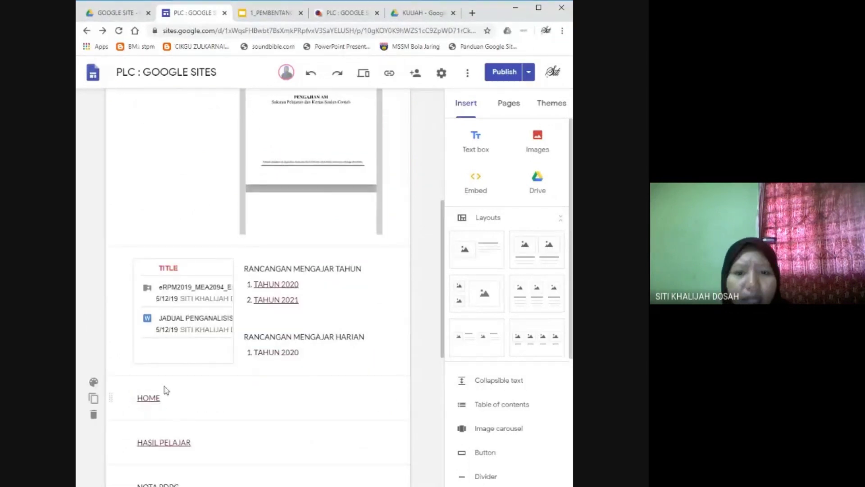
pyautogui.scroll(-4, 272, 389)
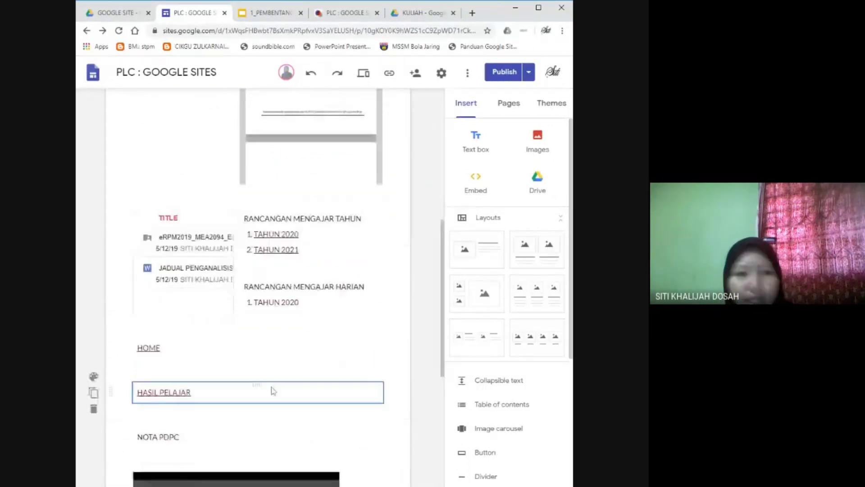
pyautogui.scroll(-3, 258, 289)
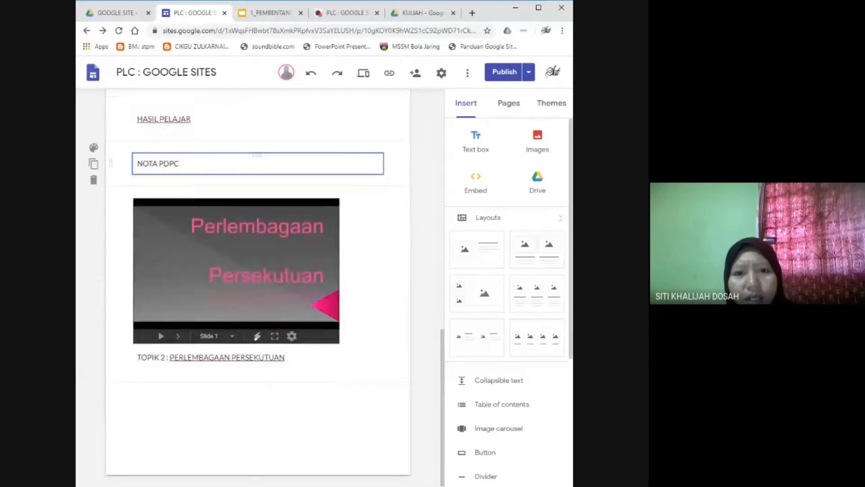
pyautogui.click(253, 163)
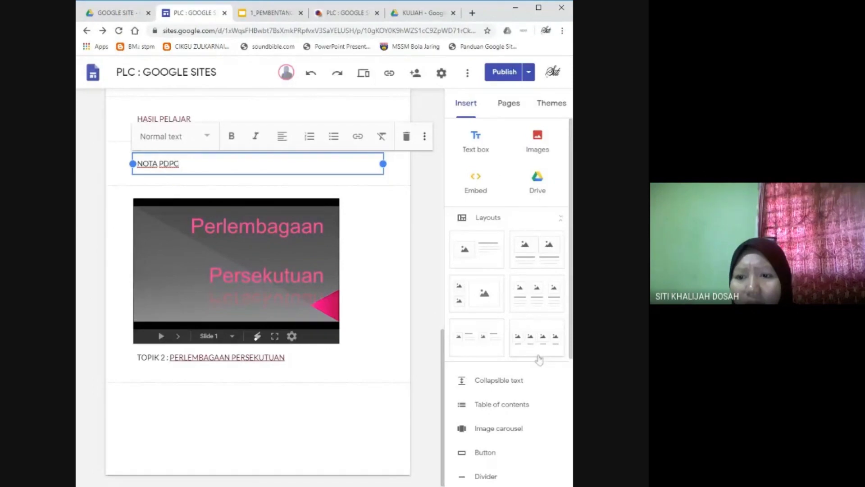
# Insert an image carousel with three group photos uploaded from the computer.
pyautogui.scroll(-3, 539, 359)
pyautogui.scroll(-1, 540, 359)
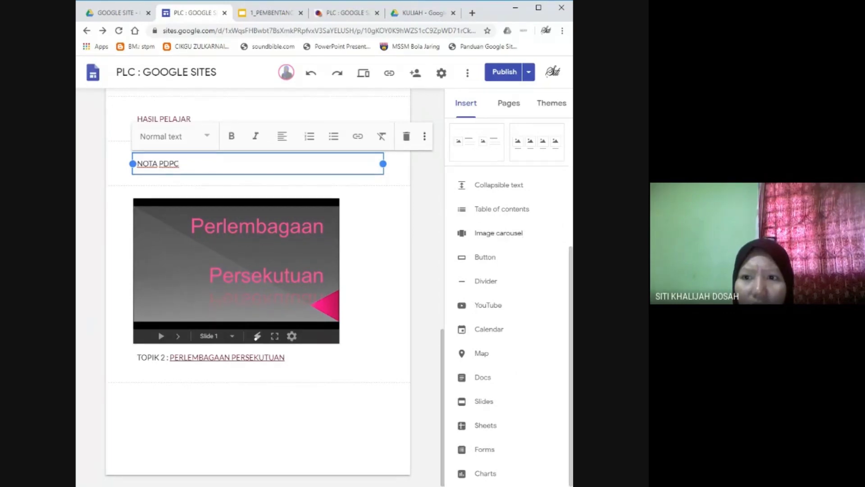
pyautogui.click(508, 238)
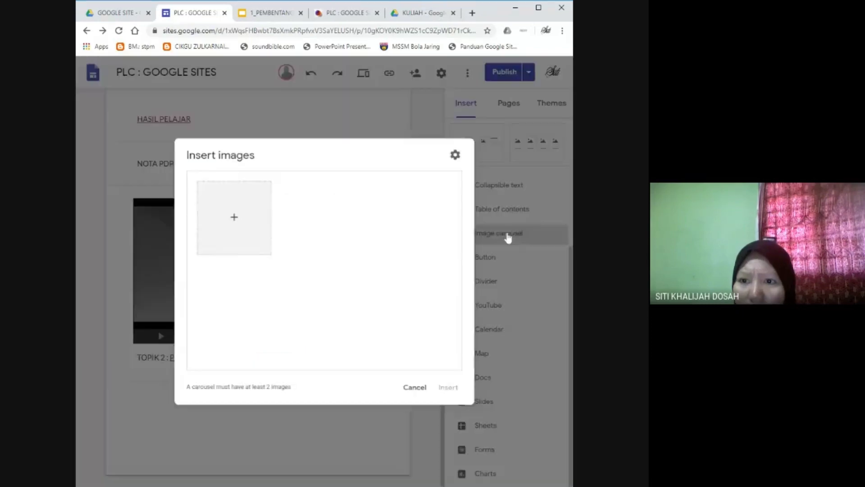
pyautogui.click(234, 218)
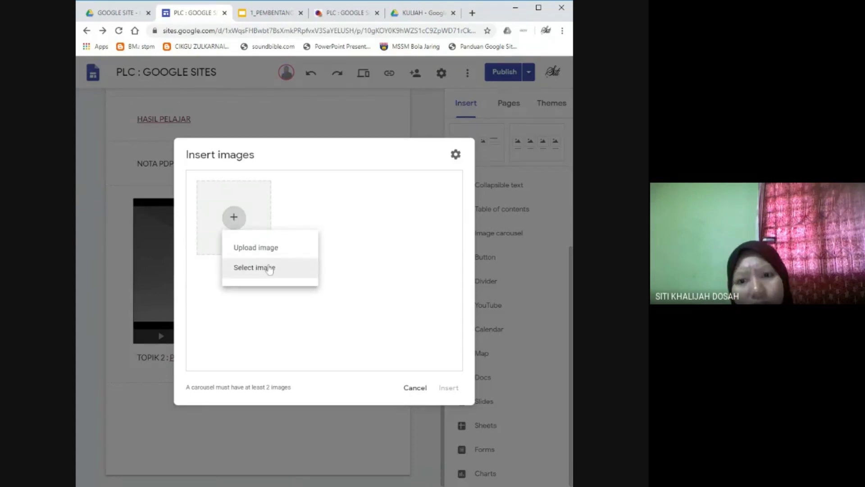
pyautogui.click(250, 247)
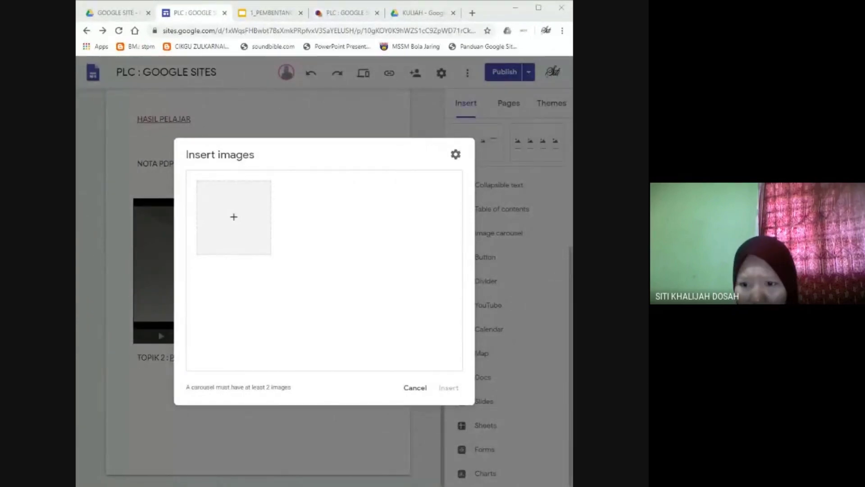
pyautogui.press('Return')
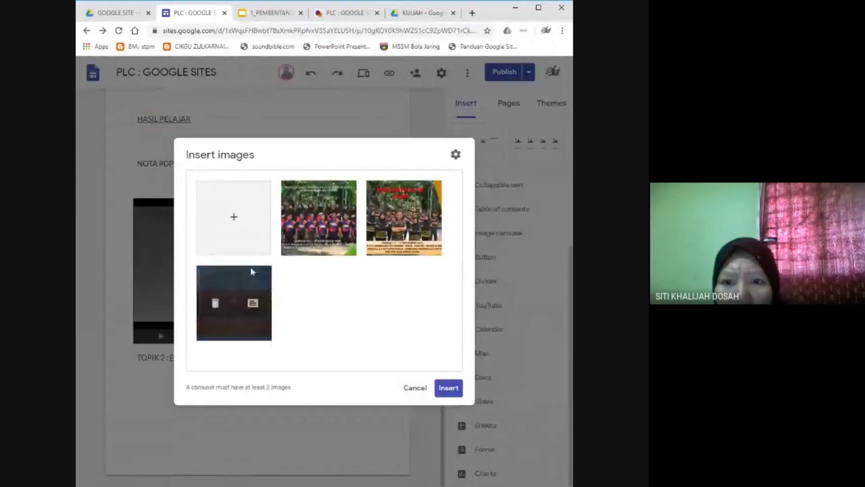
pyautogui.moveTo(338, 221)
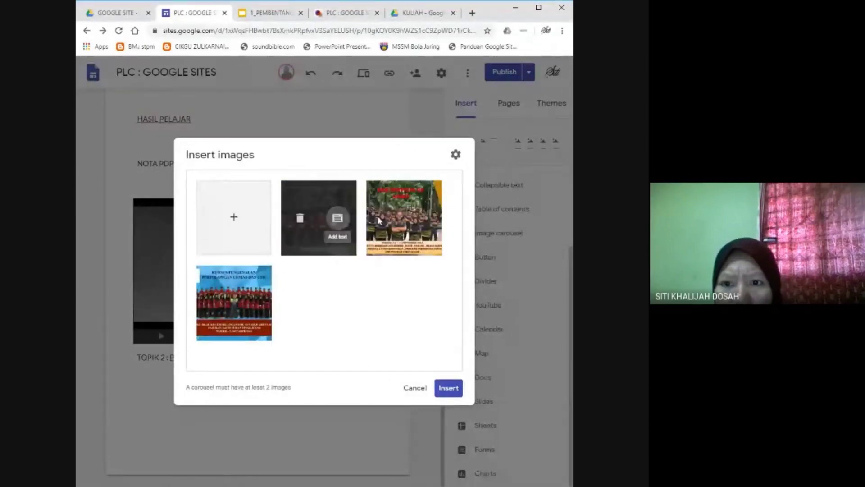
pyautogui.moveTo(337, 221)
pyautogui.mouseDown()
pyautogui.moveTo(251, 325)
pyautogui.moveTo(341, 228)
pyautogui.mouseUp()
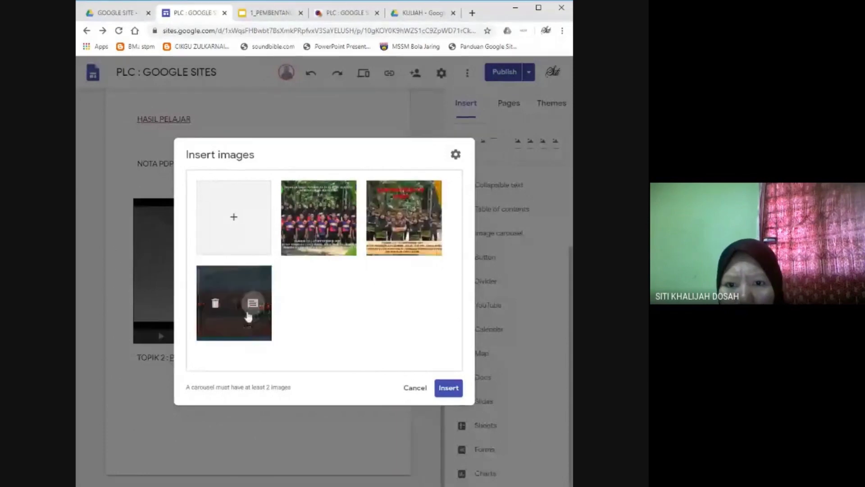
pyautogui.click(448, 388)
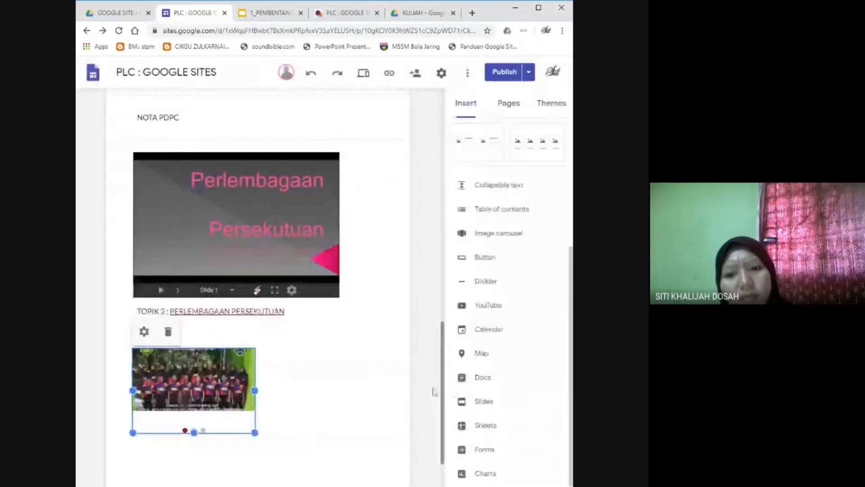
# Widen the image carousel to the full content width of the page and make it taller.
pyautogui.moveTo(255, 391); pyautogui.dragTo(383, 390)
pyautogui.moveTo(262, 429); pyautogui.dragTo(257, 470)
pyautogui.click(392, 410)
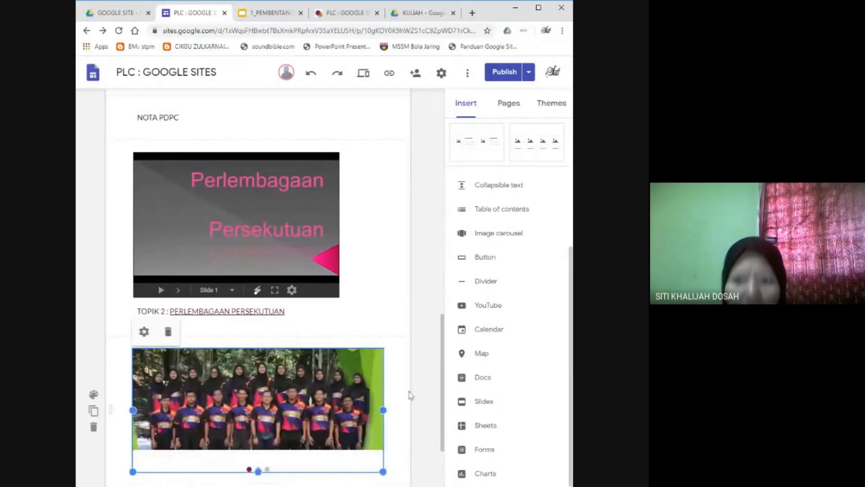
pyautogui.click(404, 395)
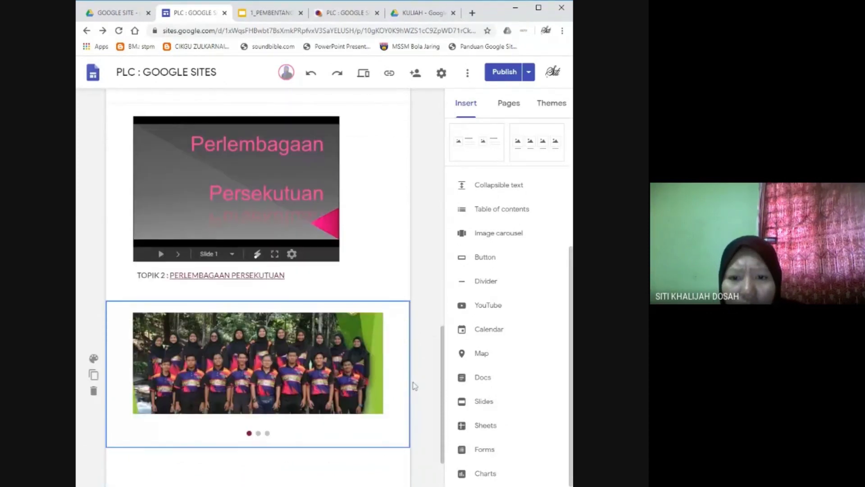
# Preview the UMUM page in the phone layout.
pyautogui.scroll(-1, 392, 383)
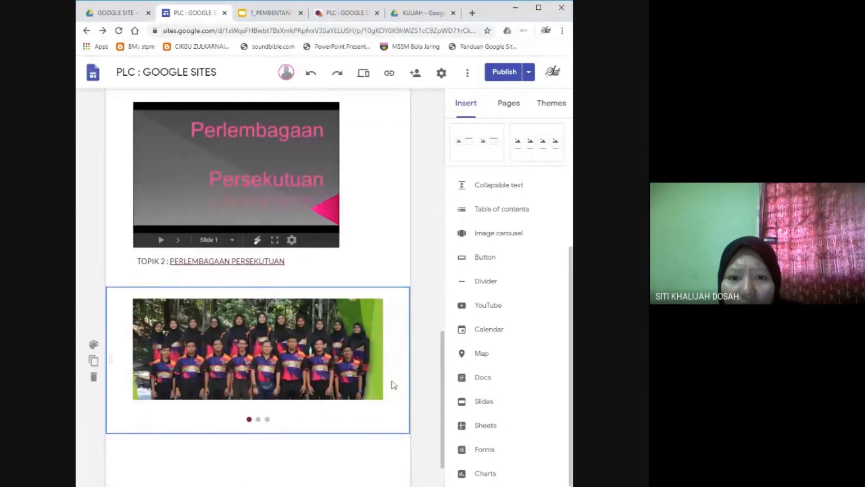
pyautogui.click(364, 76)
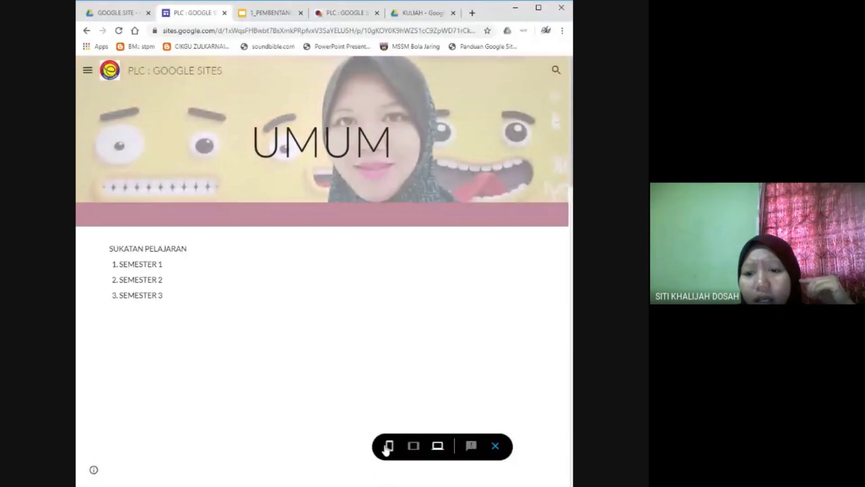
pyautogui.click(389, 446)
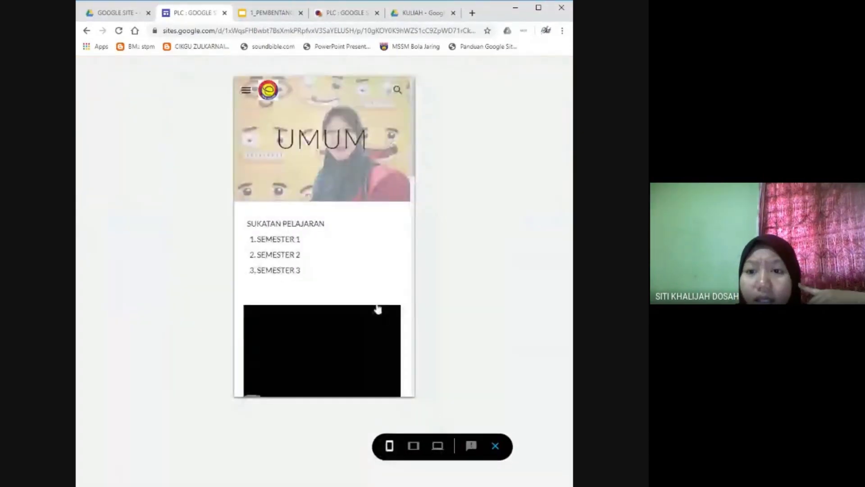
# Examine the group-photo carousel in the phone preview by cycling through its images.
pyautogui.scroll(-5, 397, 279)
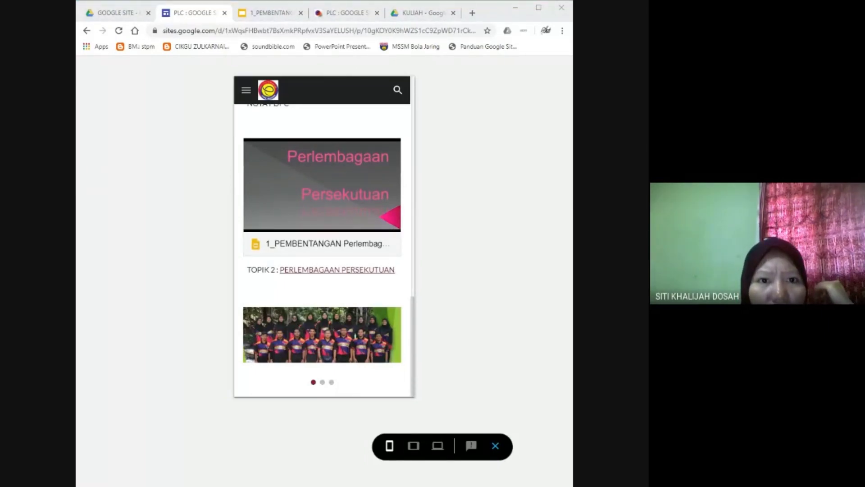
pyautogui.moveTo(390, 349)
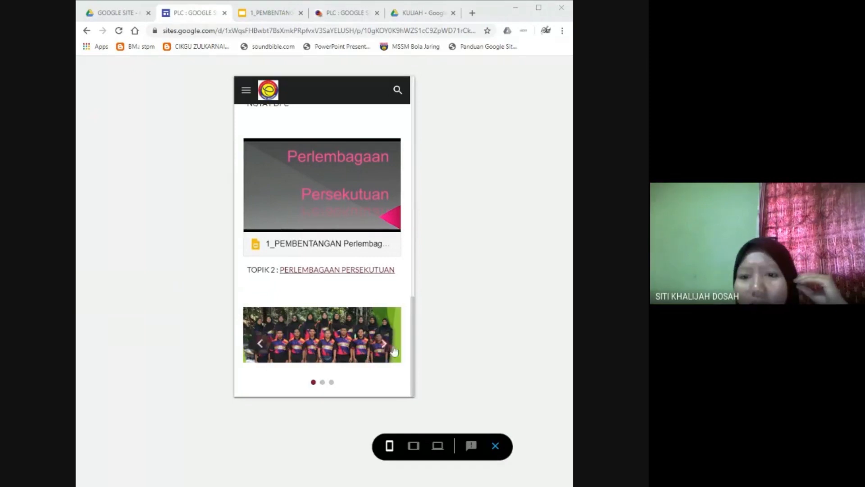
pyautogui.click(390, 349)
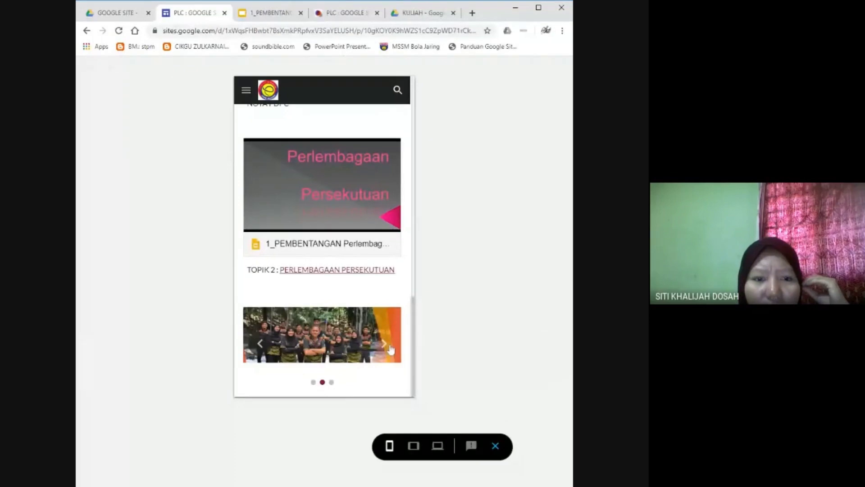
pyautogui.click(390, 349)
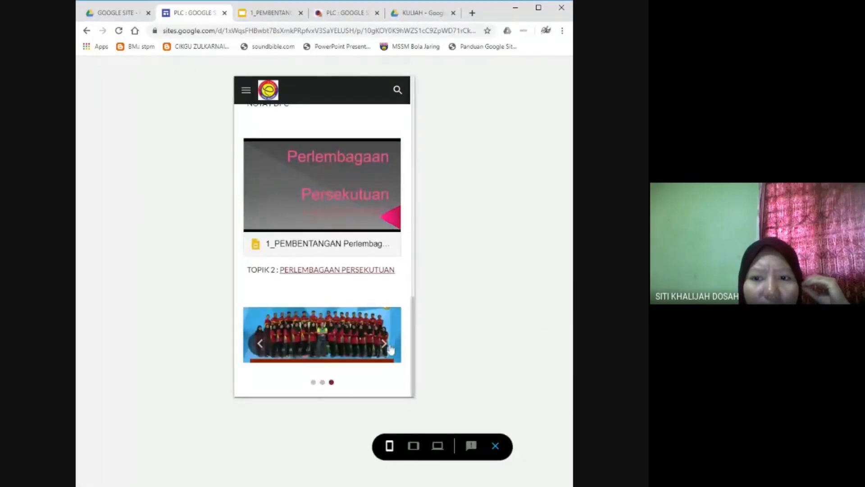
pyautogui.click(390, 349)
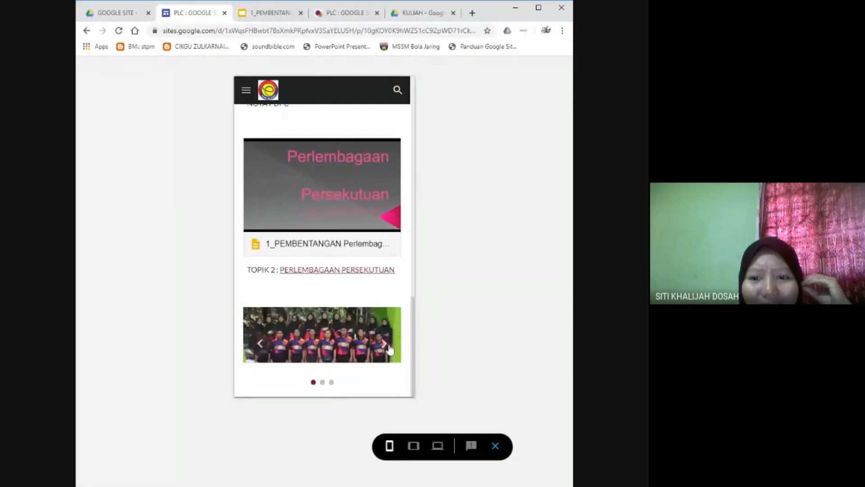
pyautogui.click(390, 350)
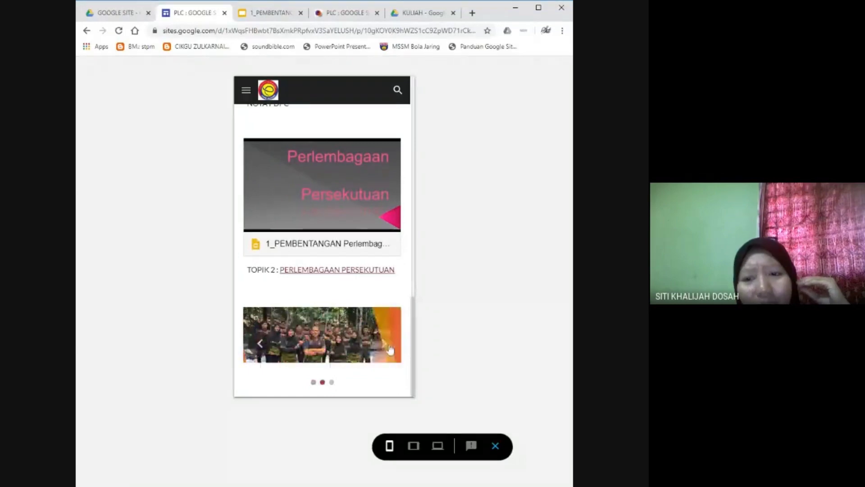
pyautogui.click(390, 349)
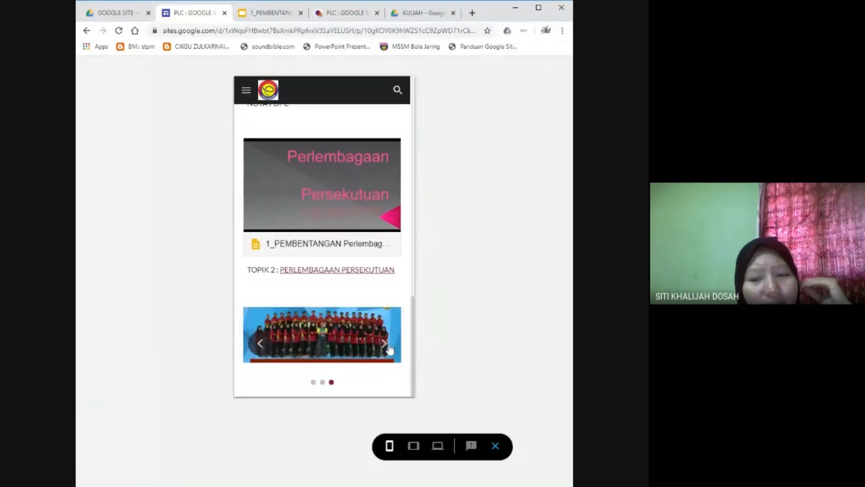
# Check the group-photo carousel's images in the large-screen preview and exit the preview.
pyautogui.click(437, 446)
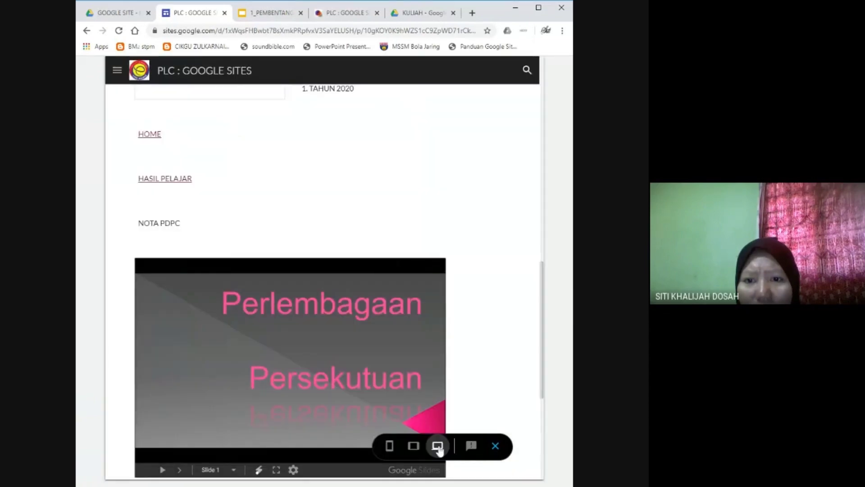
pyautogui.scroll(-6, 489, 303)
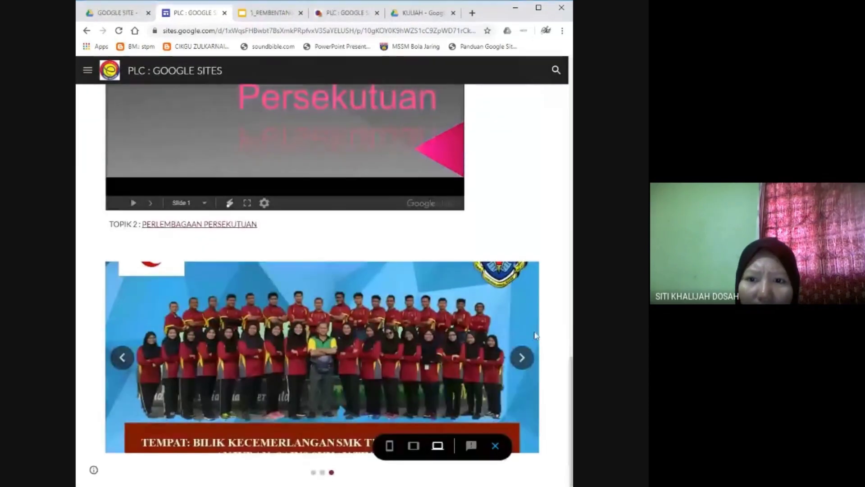
pyautogui.click(522, 361)
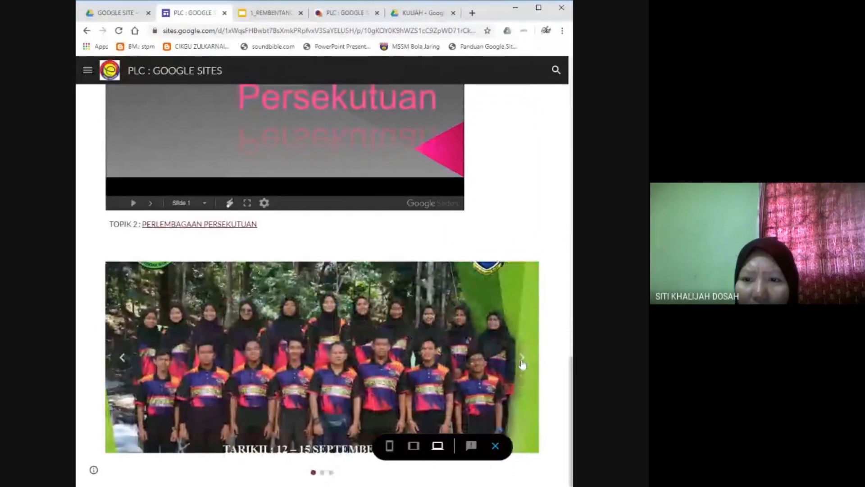
pyautogui.click(522, 360)
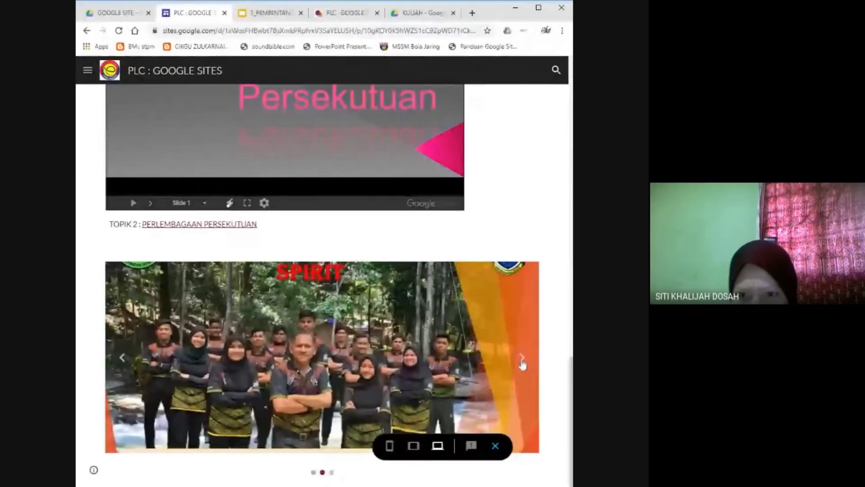
pyautogui.click(522, 360)
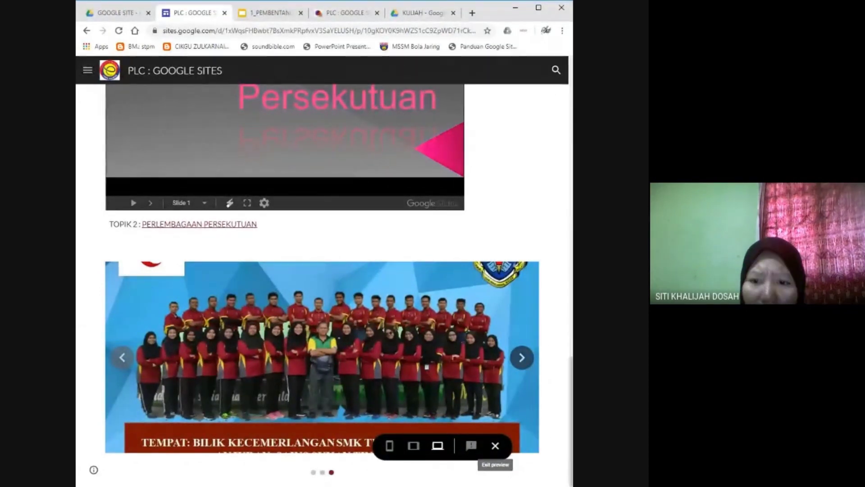
pyautogui.click(497, 446)
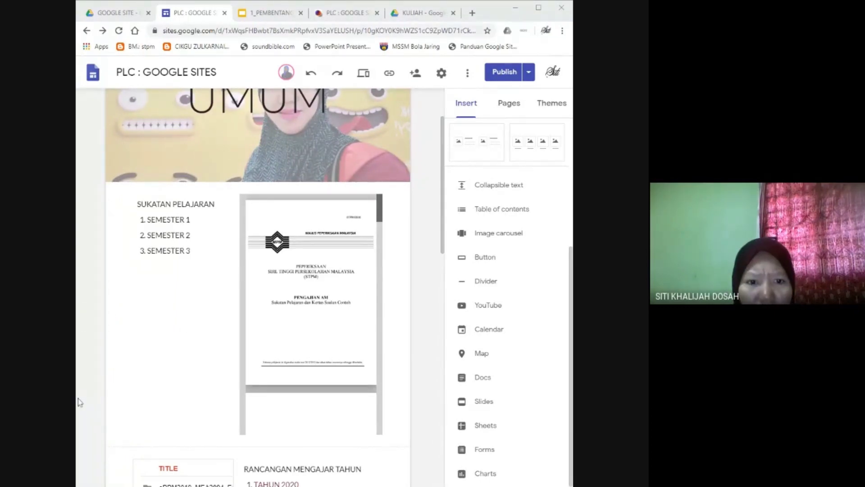
# Insert the portrait photo with the red background below the group-photo carousel and enlarge it slightly.
pyautogui.scroll(-10, 409, 270)
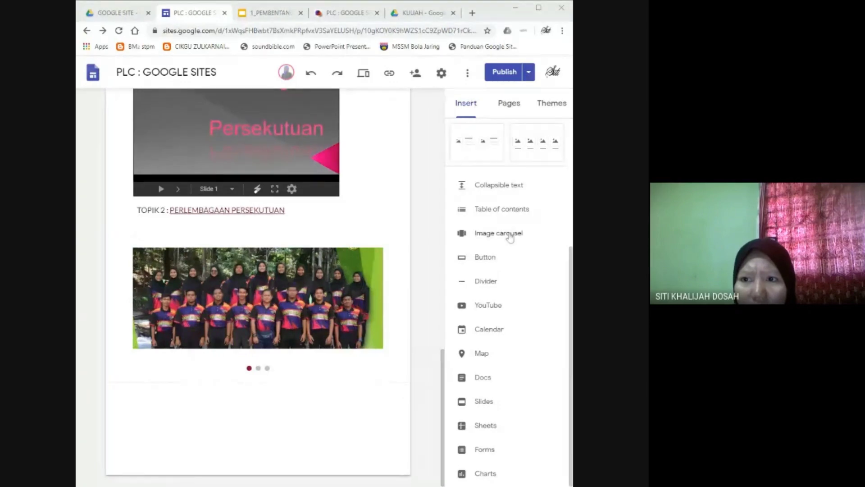
pyautogui.scroll(5, 509, 233)
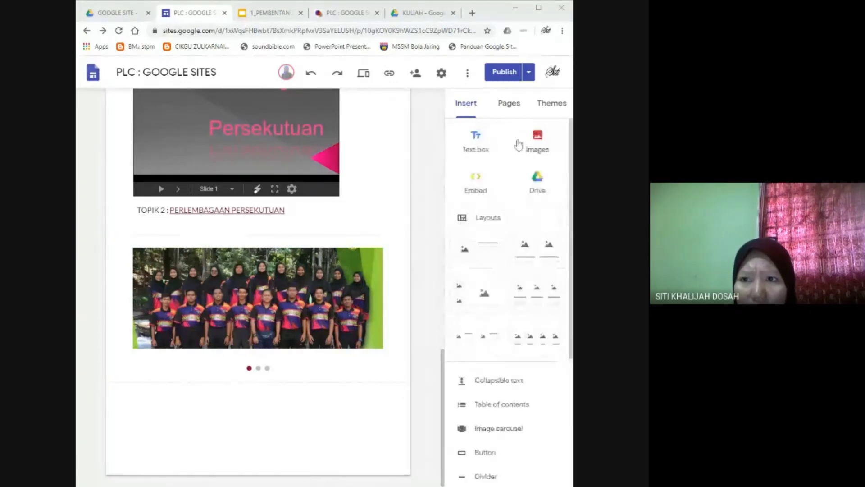
pyautogui.click(541, 143)
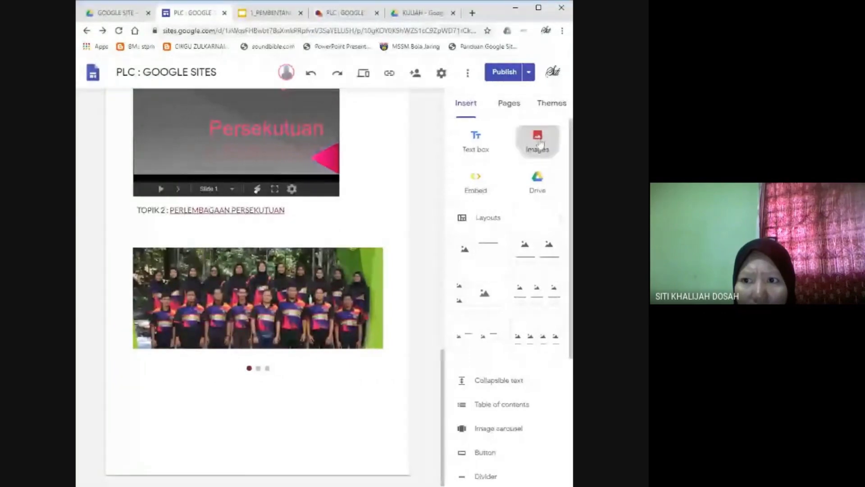
pyautogui.click(525, 178)
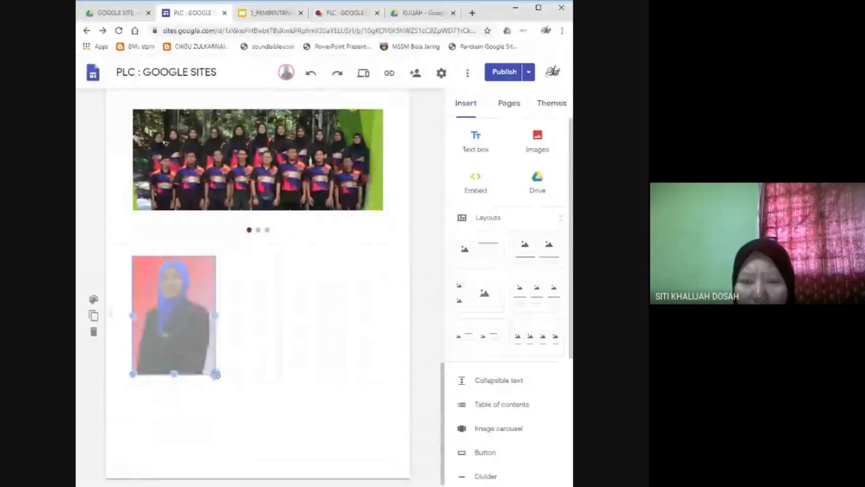
pyautogui.moveTo(213, 371); pyautogui.dragTo(233, 399)
pyautogui.click(297, 336)
pyautogui.click(318, 220)
# Insert a second image carousel with several school and group photos uploaded from the computer.
pyautogui.scroll(-3, 503, 320)
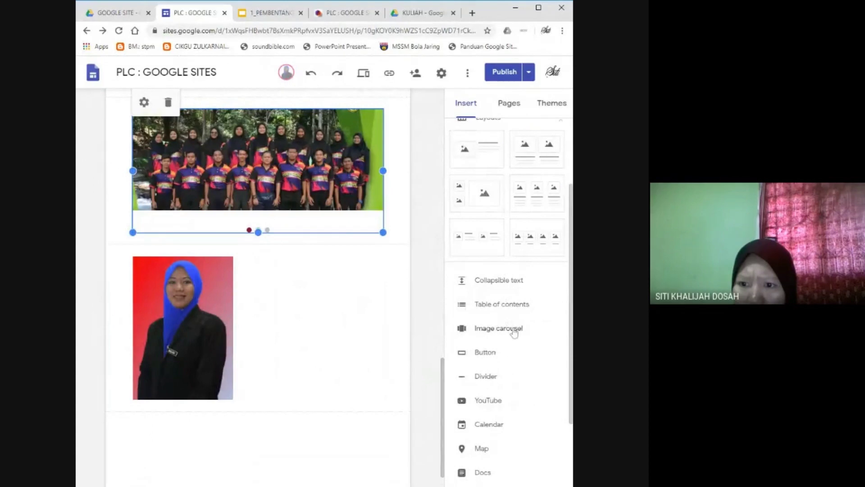
pyautogui.click(514, 332)
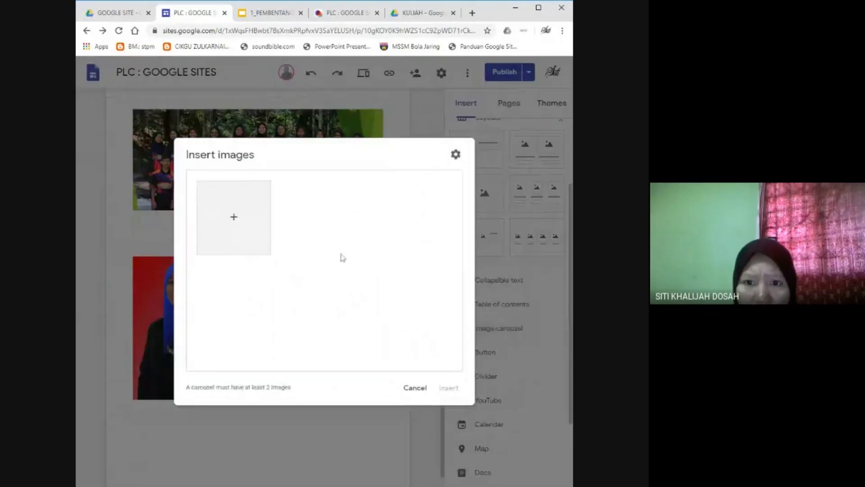
pyautogui.click(233, 219)
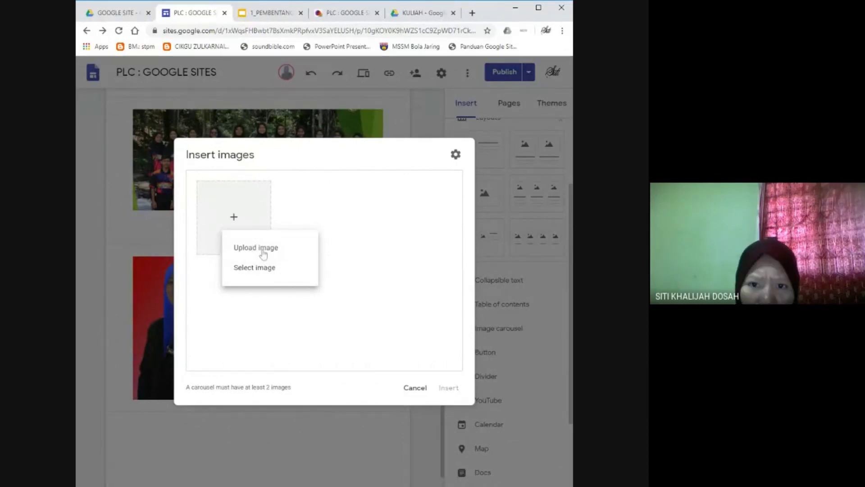
pyautogui.click(264, 253)
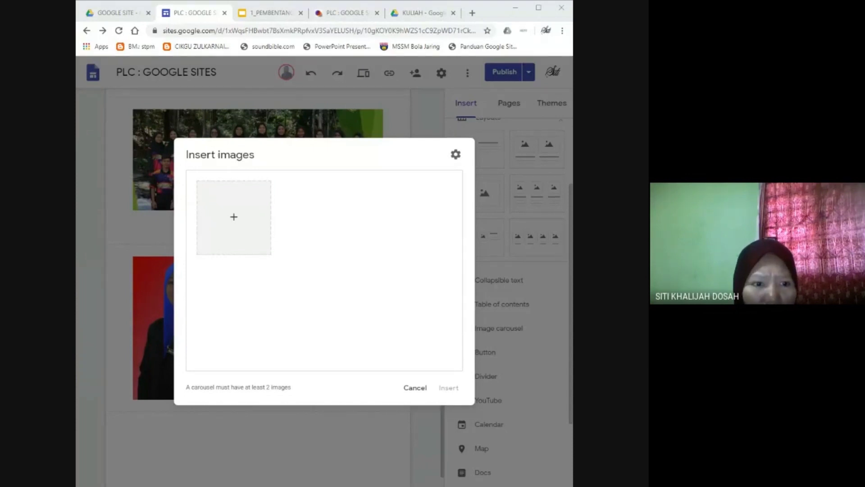
pyautogui.press('Return')
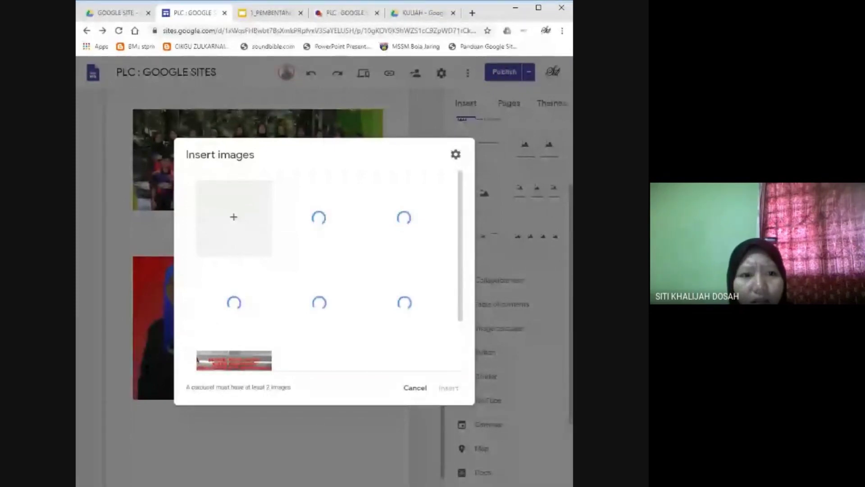
pyautogui.scroll(-2, 418, 331)
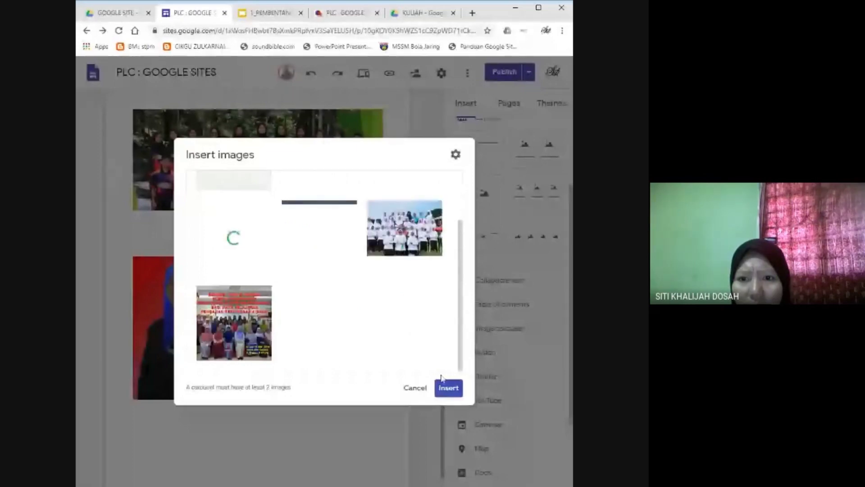
pyautogui.click(449, 388)
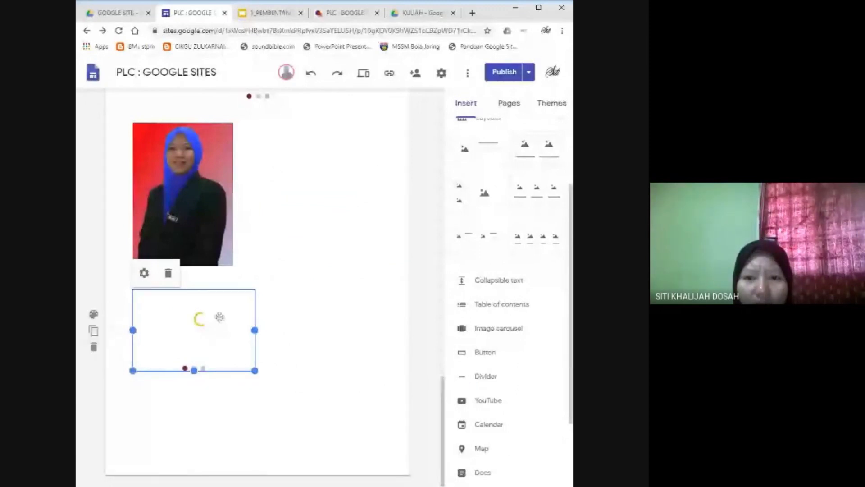
# Widen the new school-photo carousel to the full content width and make it taller.
pyautogui.moveTo(254, 329); pyautogui.dragTo(264, 331)
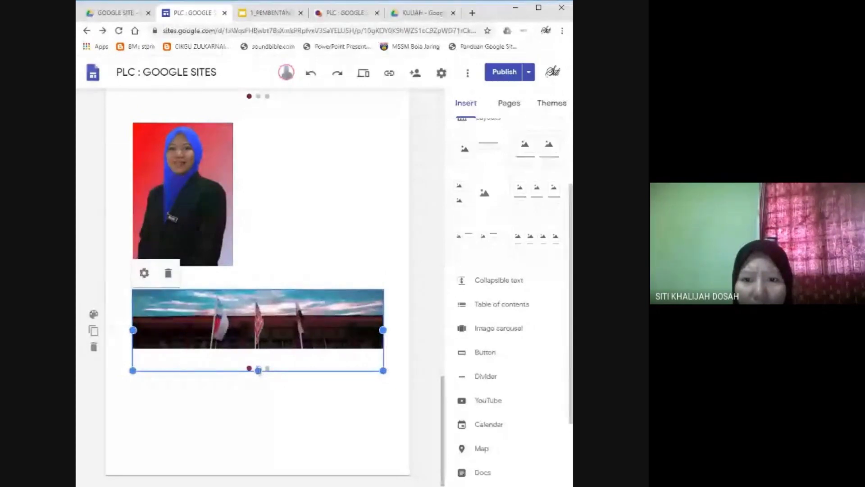
pyautogui.moveTo(258, 370); pyautogui.dragTo(269, 418)
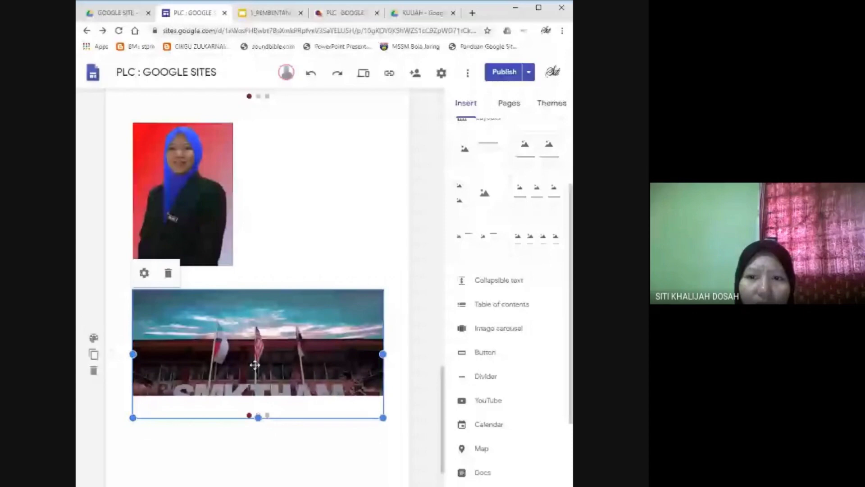
pyautogui.scroll(-1, 349, 314)
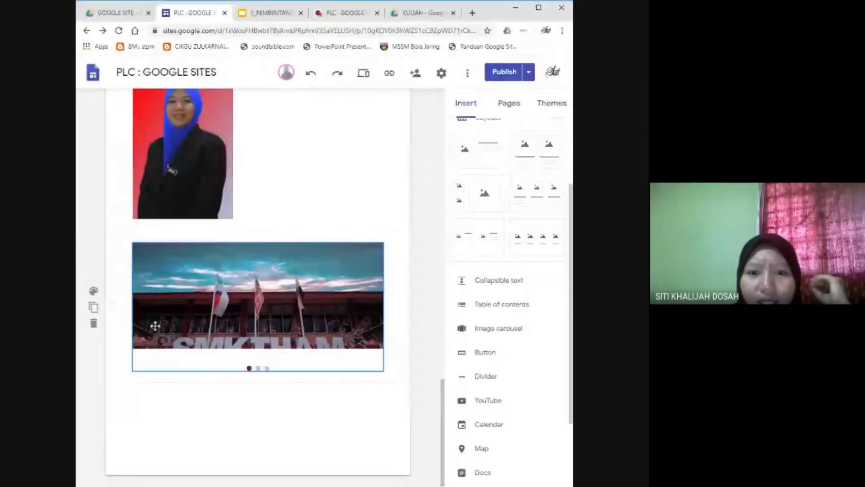
# Narrow the school-photo carousel, move the portrait photo beside it in the same row, and stretch the carousel across the remaining width.
pyautogui.click(159, 305)
pyautogui.moveTo(132, 307); pyautogui.dragTo(209, 301)
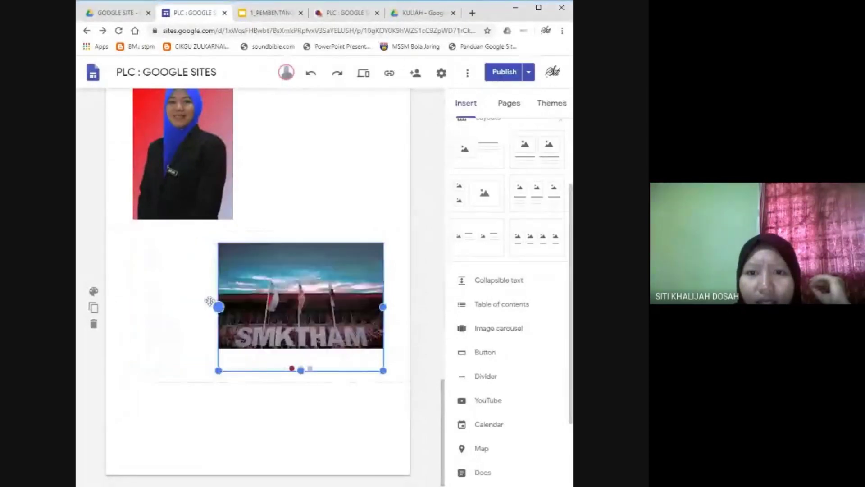
pyautogui.click(193, 193)
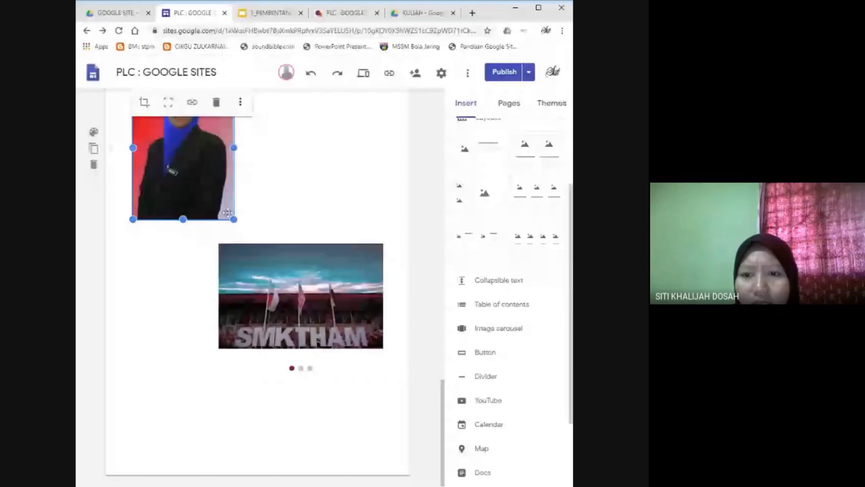
pyautogui.moveTo(227, 212); pyautogui.dragTo(221, 293)
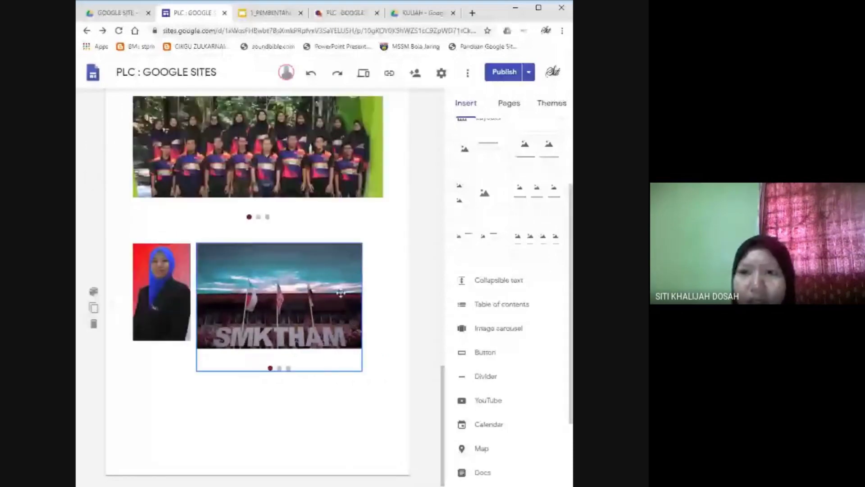
pyautogui.moveTo(362, 306); pyautogui.dragTo(383, 306)
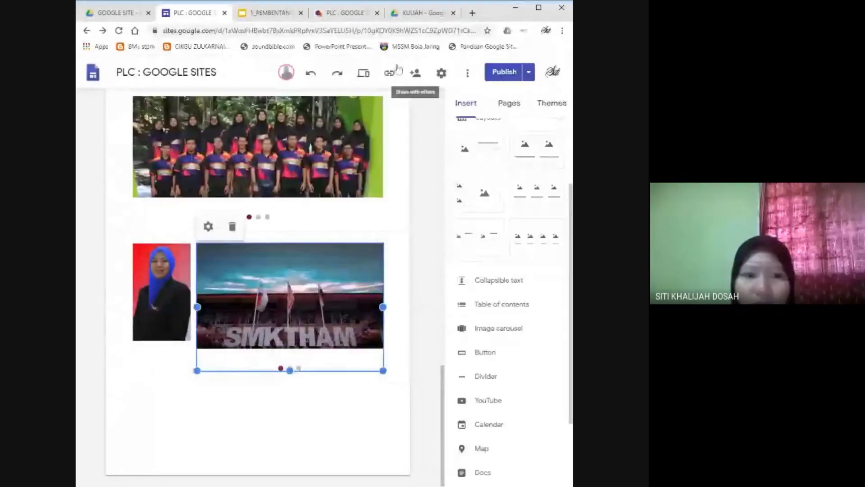
# Preview the UMUM page in the large-screen layout and advance the group-photo carousel to its second image.
pyautogui.click(364, 76)
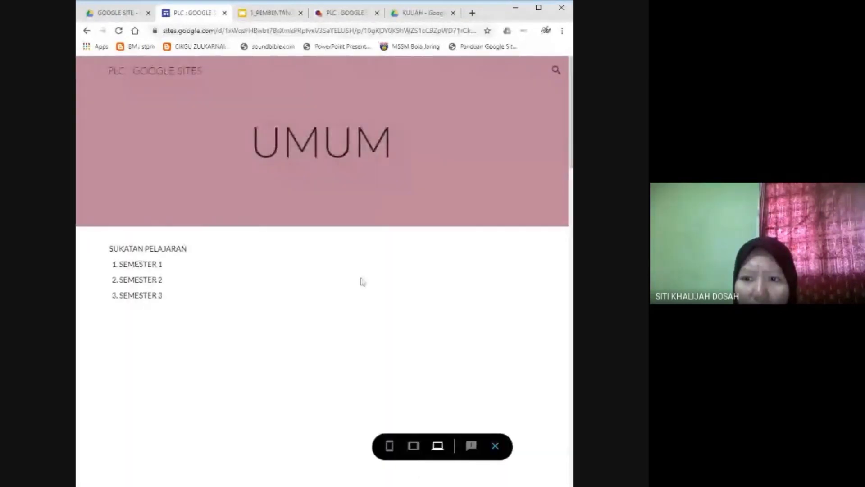
pyautogui.scroll(-5, 542, 288)
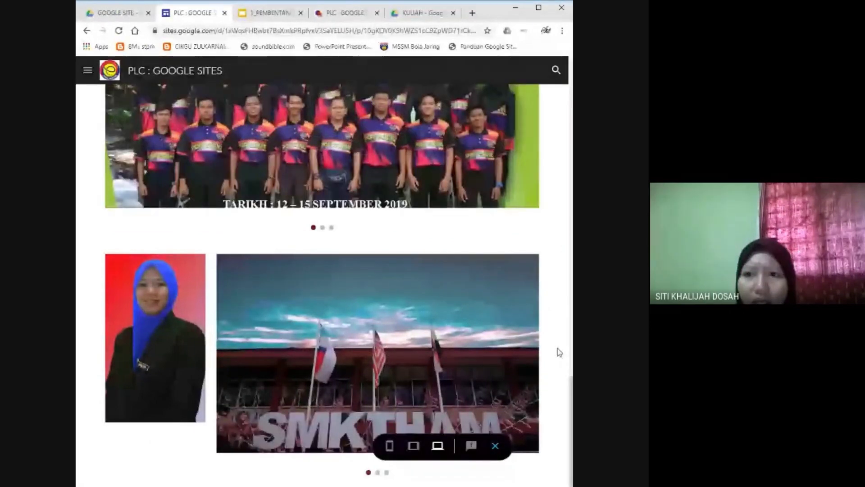
pyautogui.moveTo(522, 129)
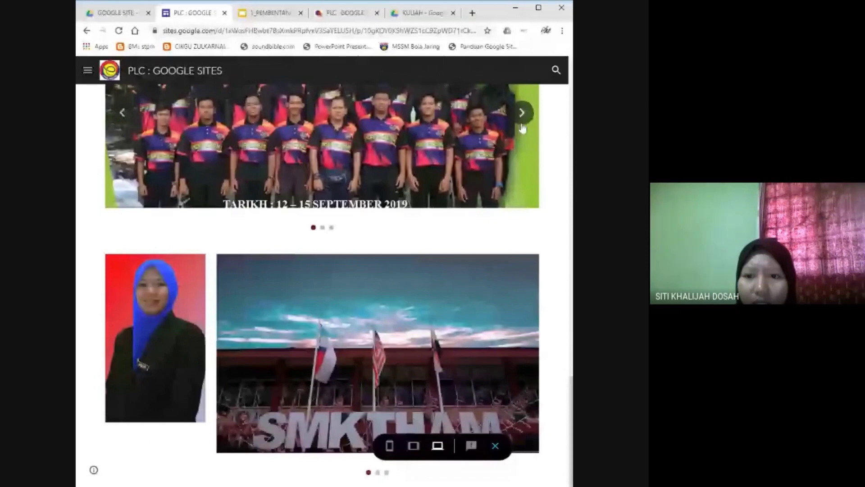
pyautogui.click(522, 128)
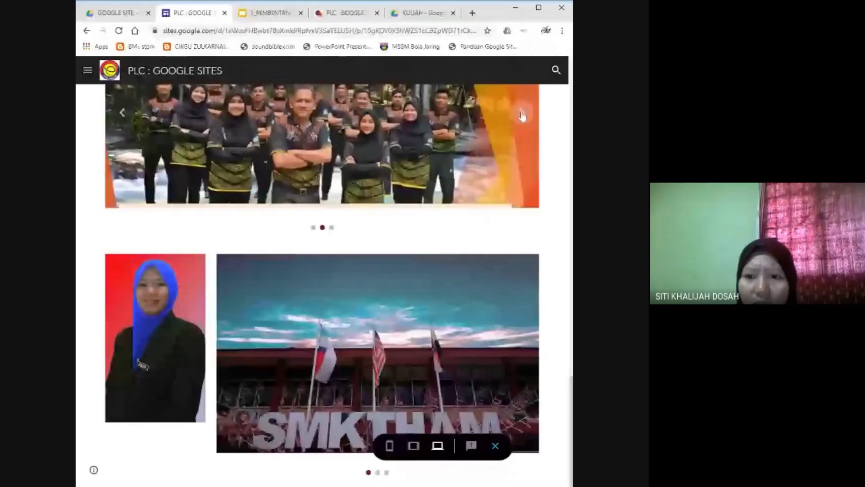
# Advance the group-photo carousel to its last image, cycle through the school-photo carousel and back, and leave the preview.
pyautogui.click(522, 127)
pyautogui.moveTo(520, 364)
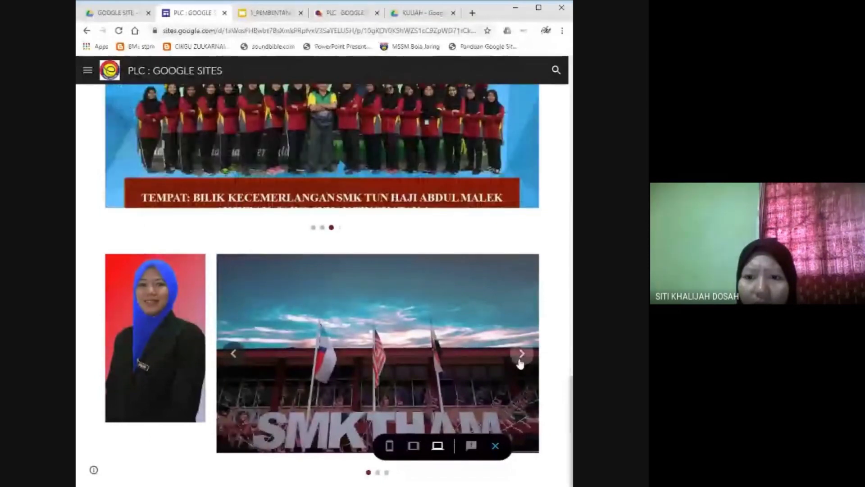
pyautogui.click(520, 364)
pyautogui.click(521, 363)
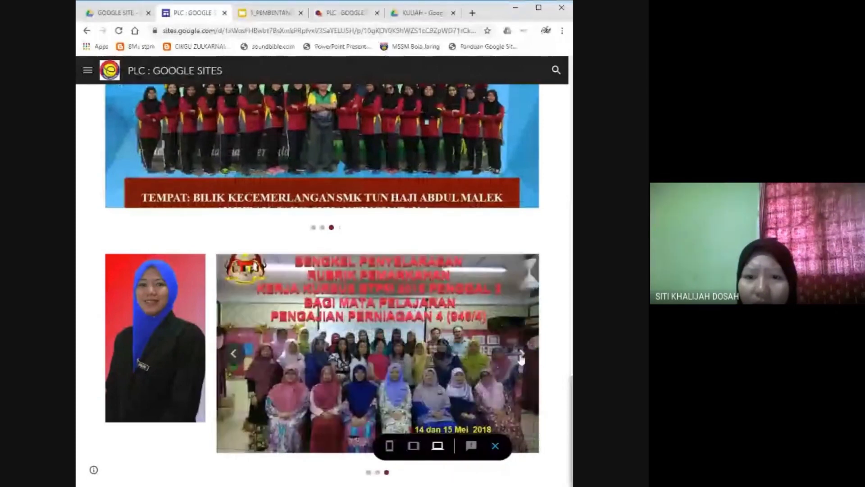
pyautogui.click(234, 354)
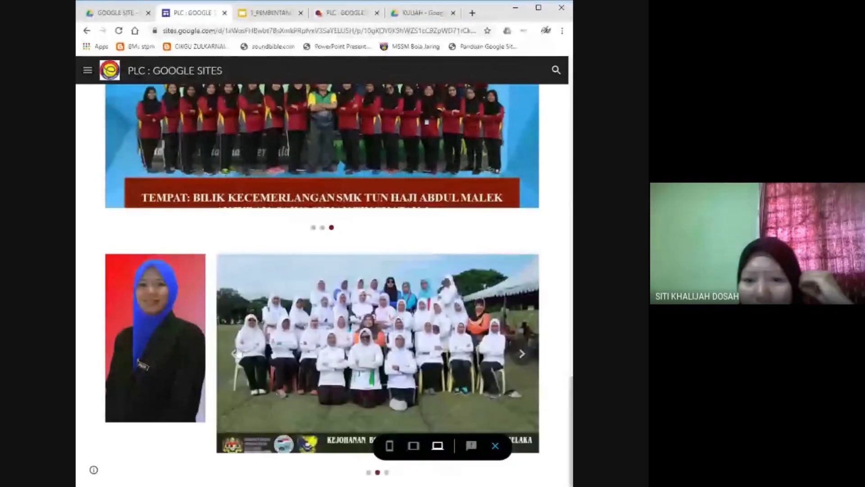
pyautogui.click(235, 353)
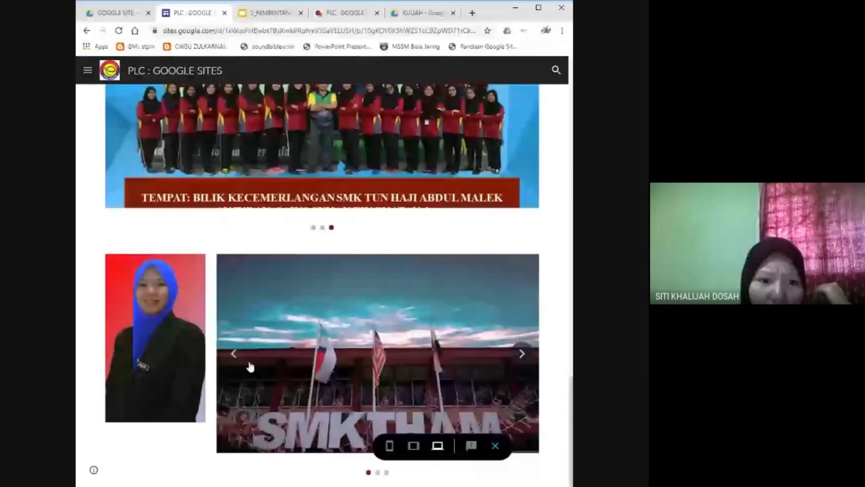
pyautogui.click(502, 446)
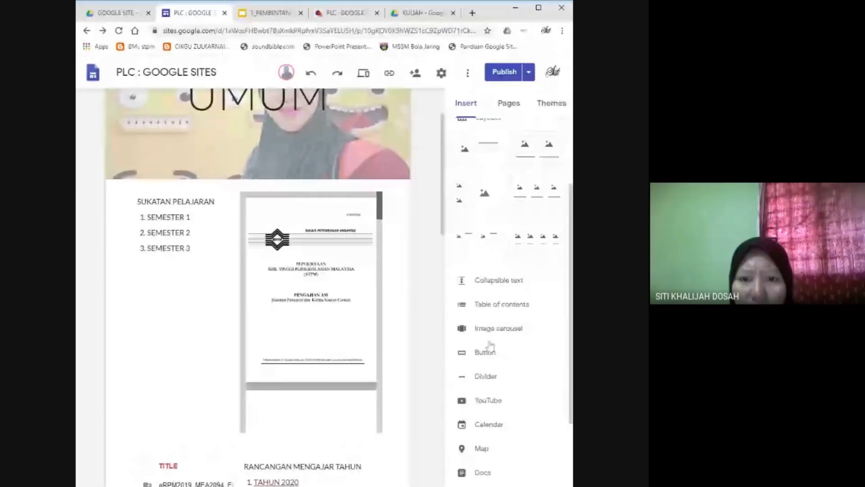
# Review the UMUM page's carousels and the linked text in the RANCANGAN MENGAJAR text box, along with the available insert elements.
pyautogui.scroll(-10, 311, 321)
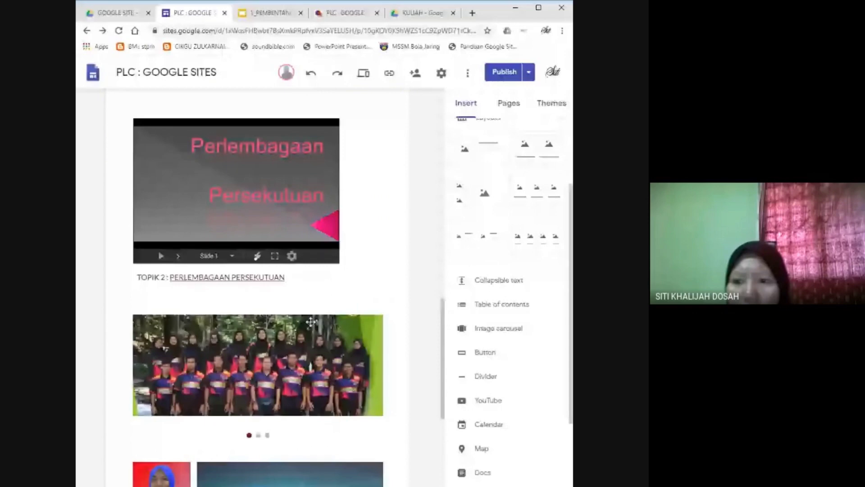
pyautogui.scroll(-5, 310, 321)
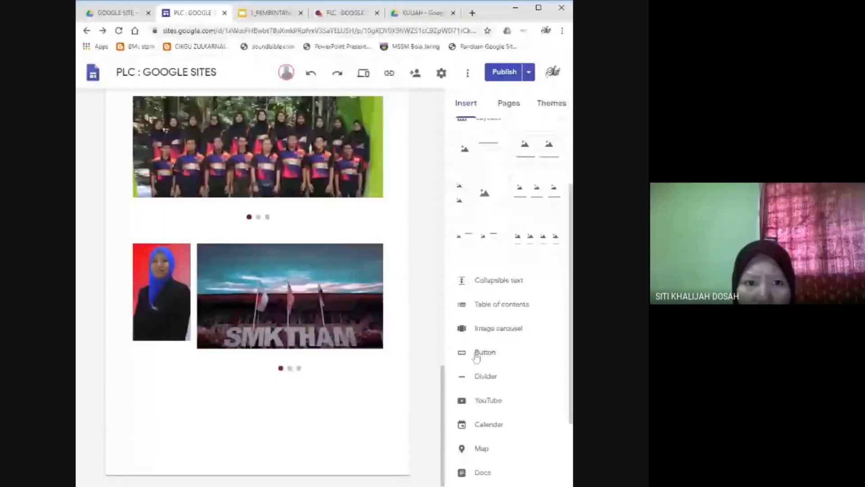
pyautogui.scroll(1, 475, 358)
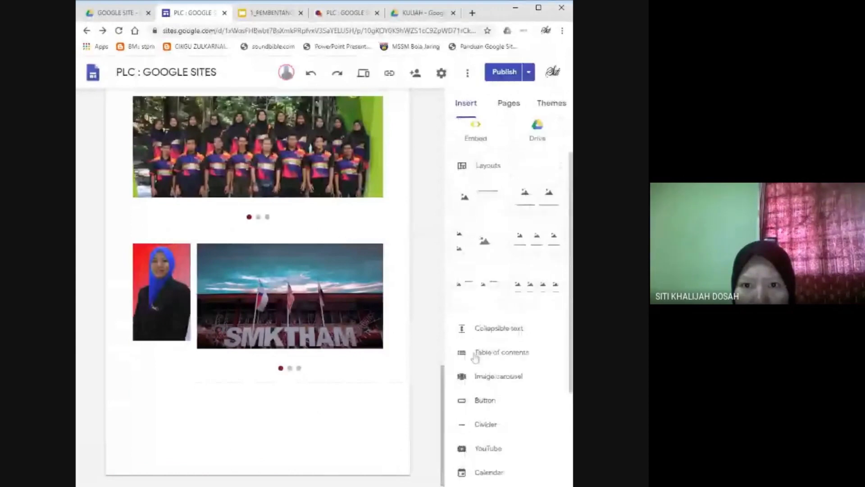
pyautogui.scroll(1, 475, 357)
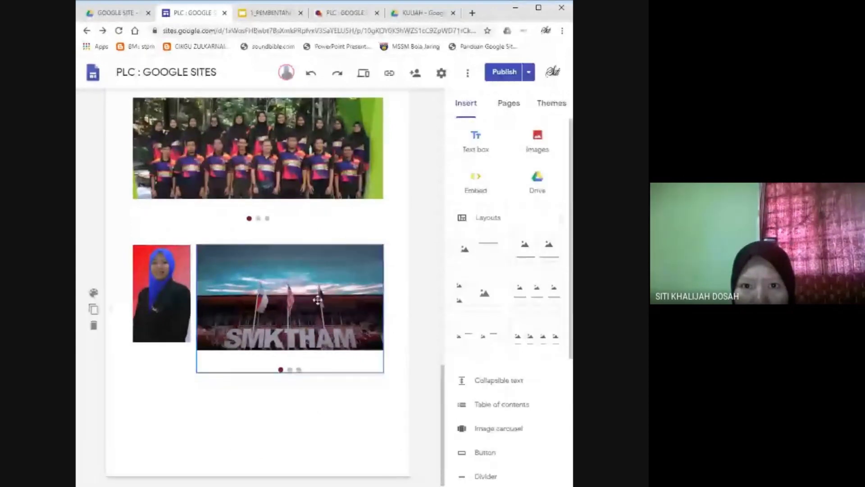
pyautogui.scroll(5, 318, 300)
pyautogui.scroll(1, 318, 300)
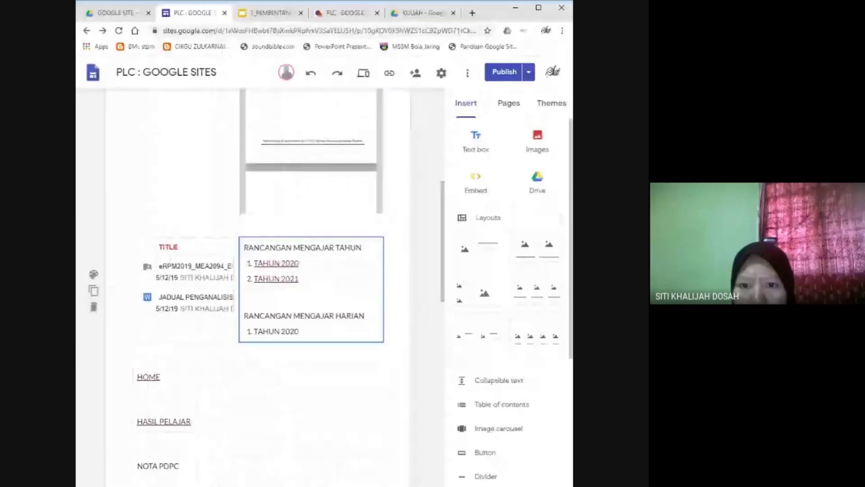
pyautogui.click(318, 300)
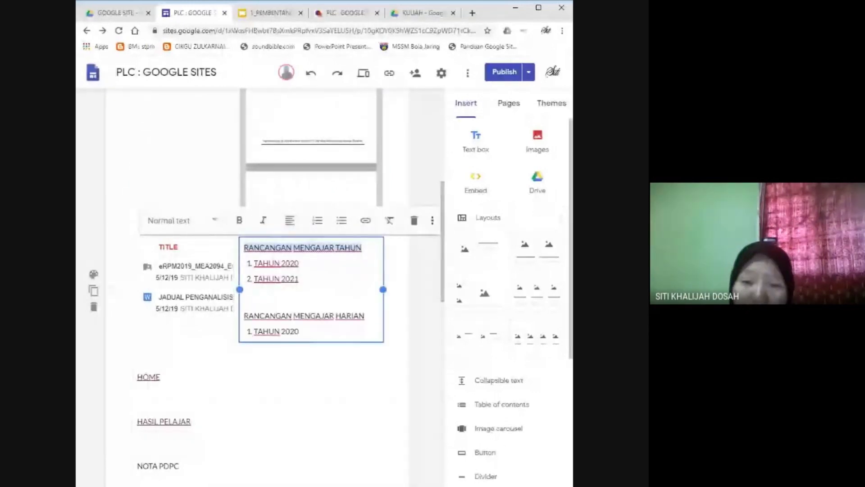
pyautogui.moveTo(333, 315); pyautogui.dragTo(364, 316)
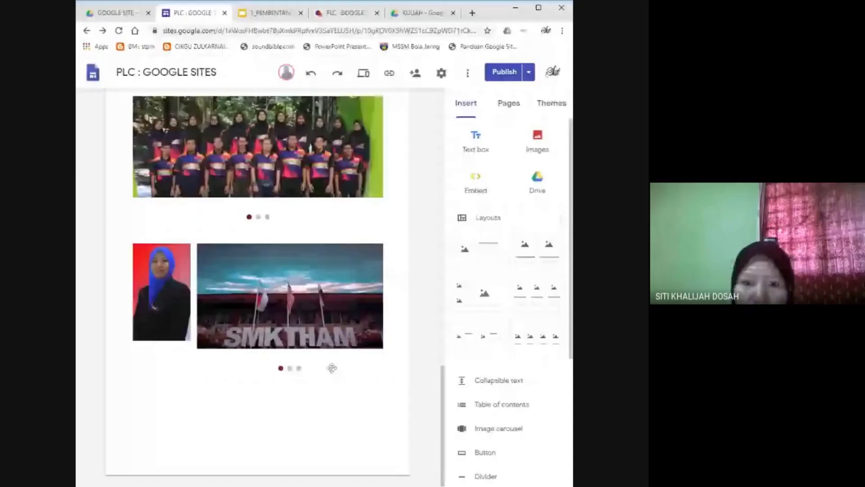
# Start a new button for the UMUM page and name it NOTA PERLEMBAGAAN.
pyautogui.scroll(-4, 501, 392)
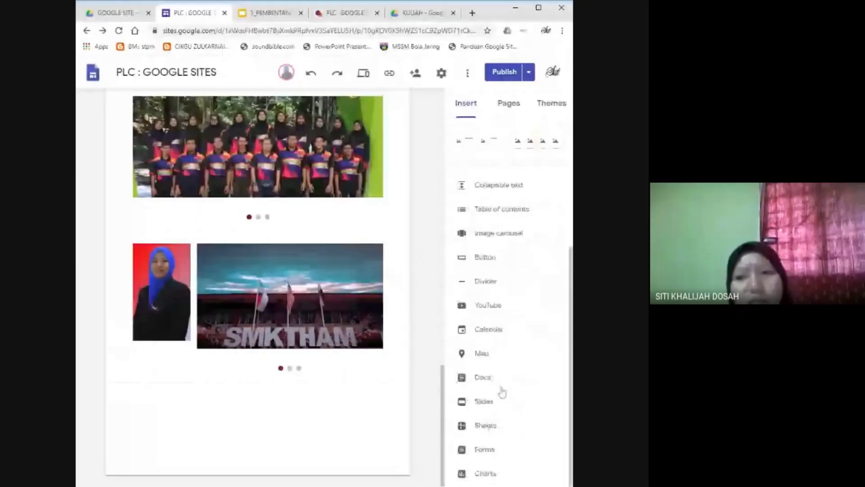
pyautogui.click(480, 264)
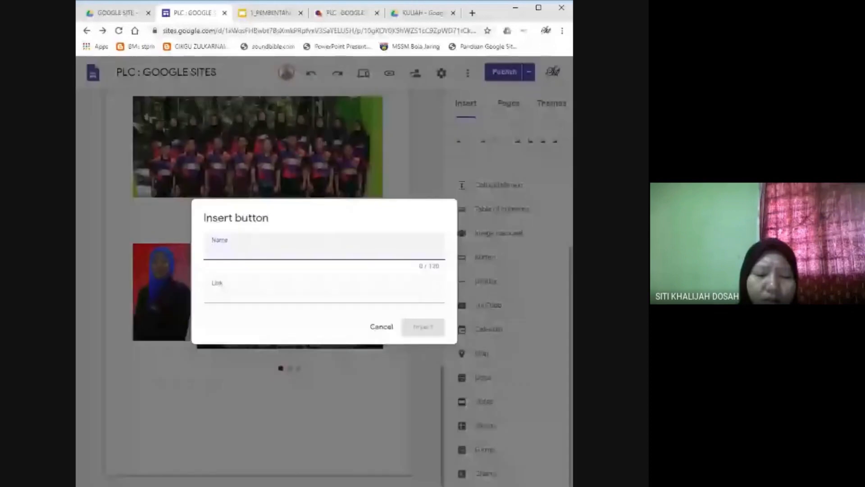
pyautogui.write('NAMA GURU')
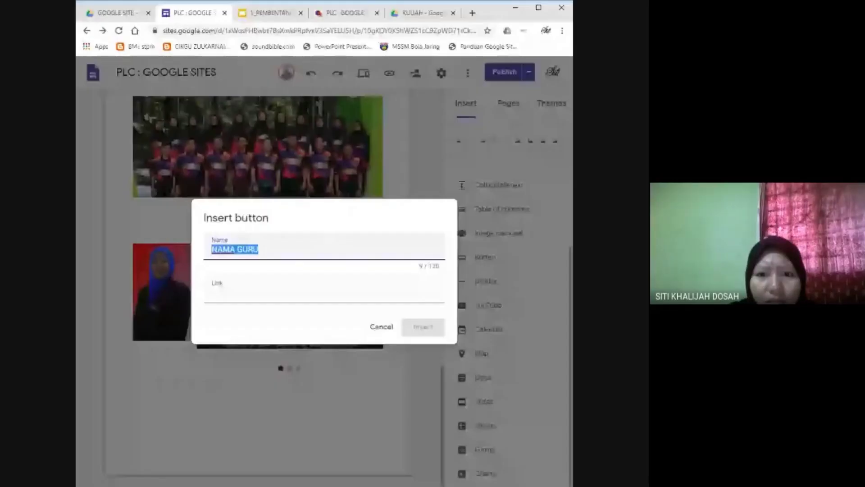
pyautogui.write('NOTA PE')
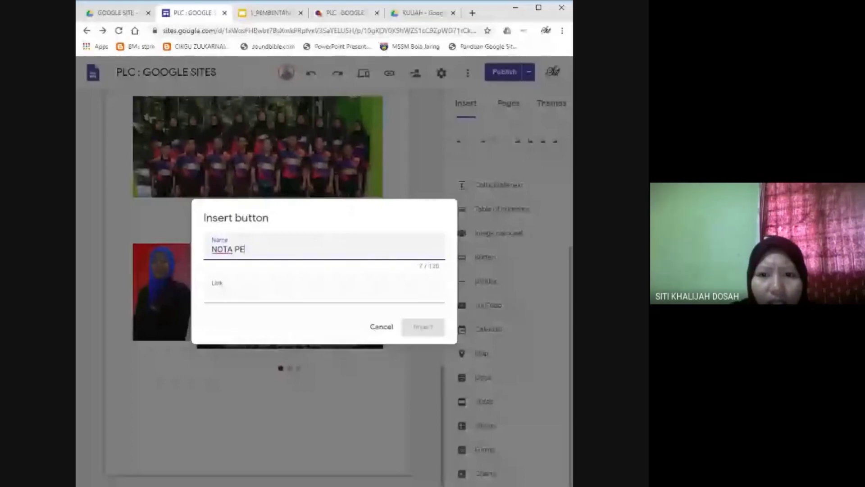
pyautogui.write('RLEMBAGAA')
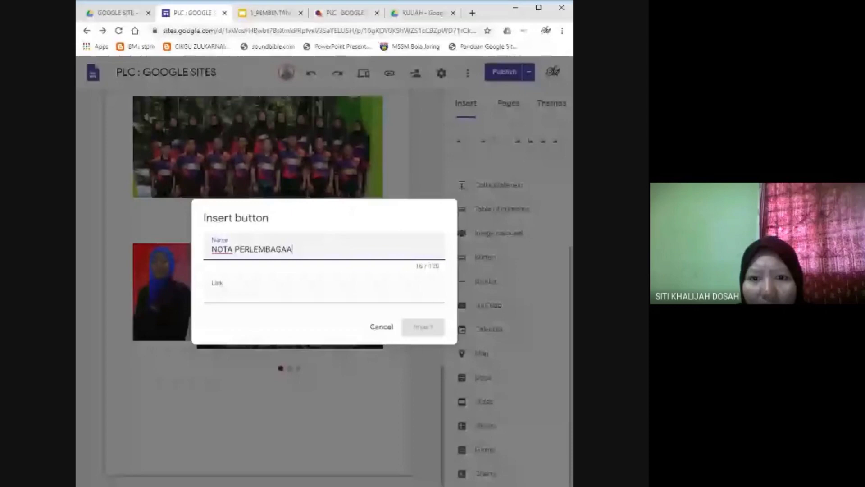
pyautogui.write('N')
pyautogui.press('Tab')
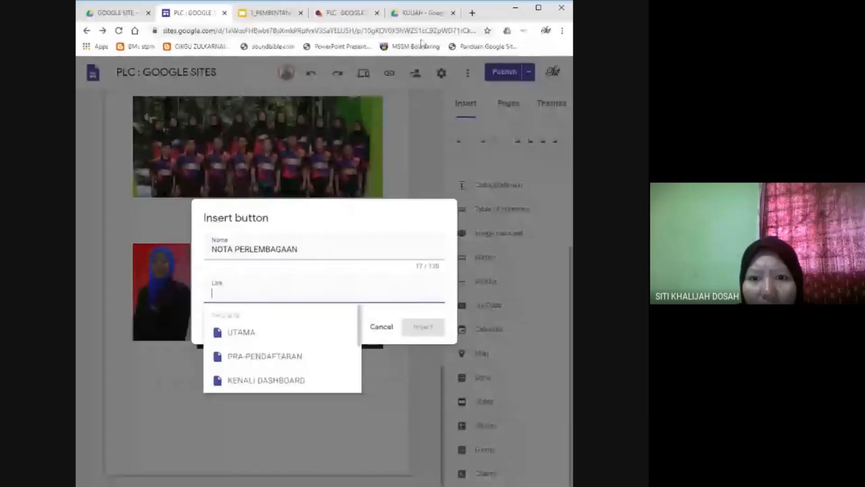
# Copy the 1_PEMBENTANGAN Perlembagaan file's link from the Drive folder and insert the button with it as the link.
pyautogui.click(421, 12)
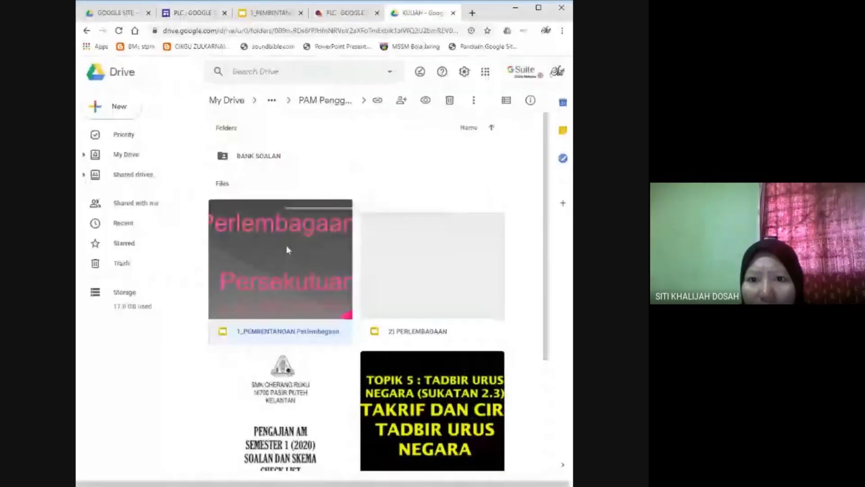
pyautogui.hotkey('ctrl', 'c')
pyautogui.click(194, 13)
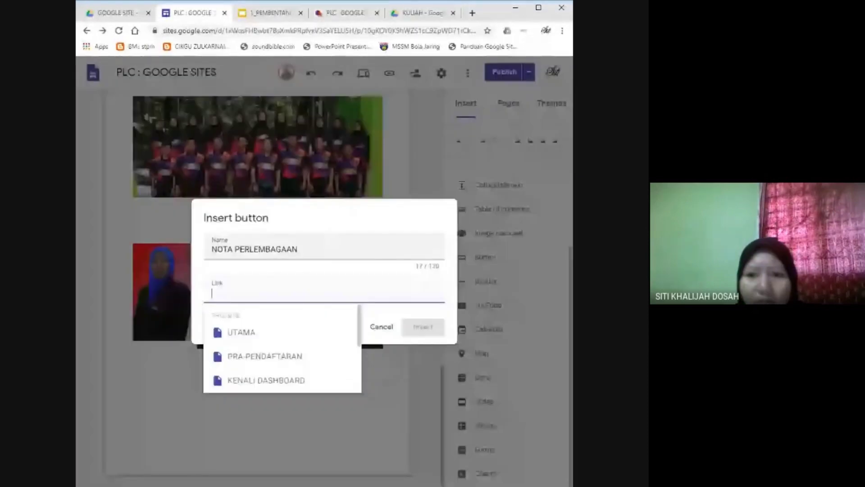
pyautogui.hotkey('ctrl', 'v')
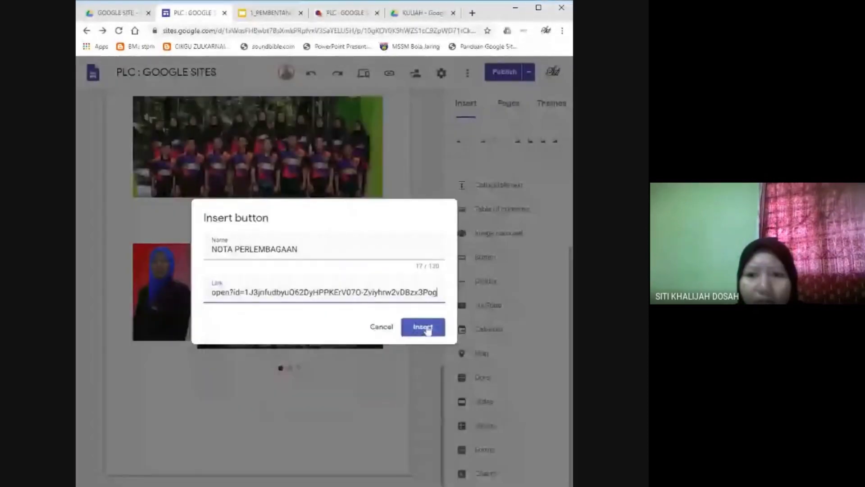
pyautogui.click(426, 328)
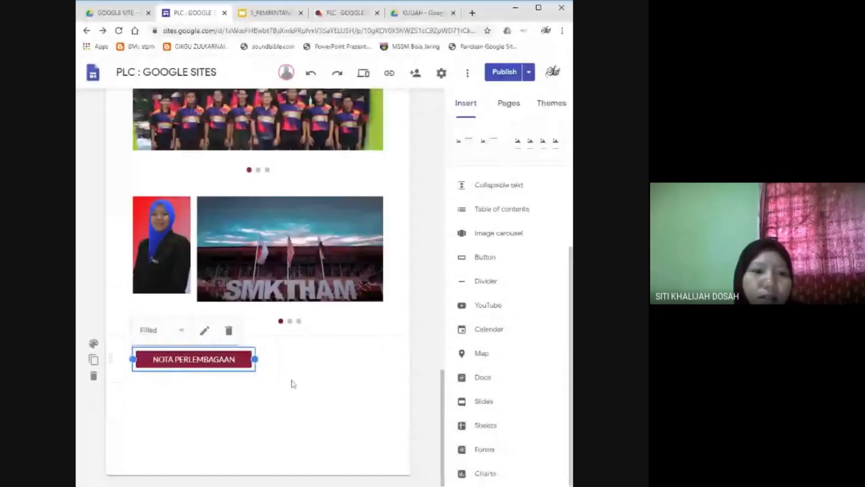
pyautogui.scroll(3, 293, 383)
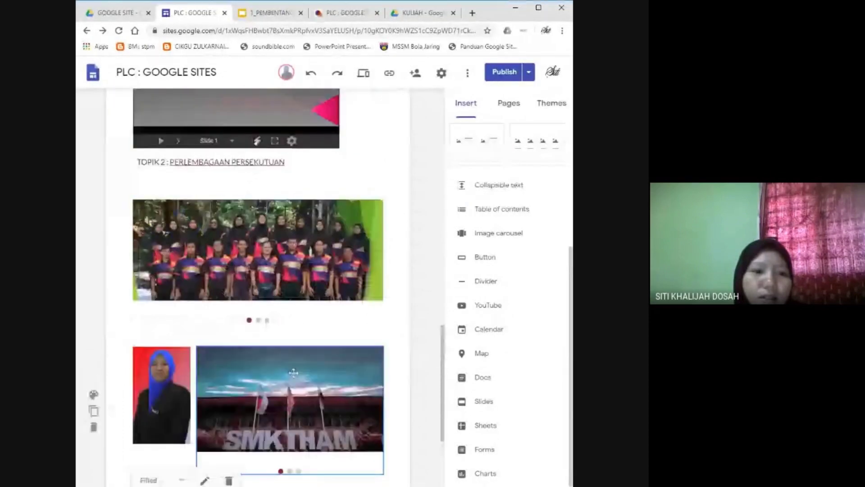
pyautogui.click(242, 166)
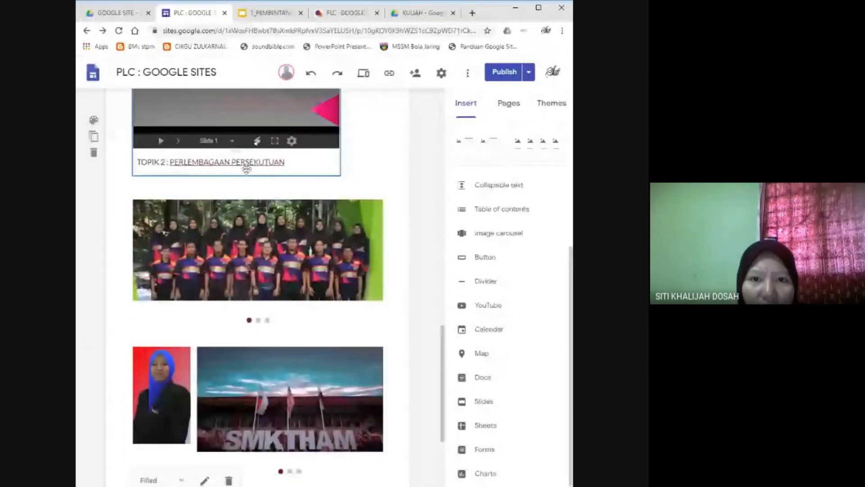
pyautogui.click(251, 183)
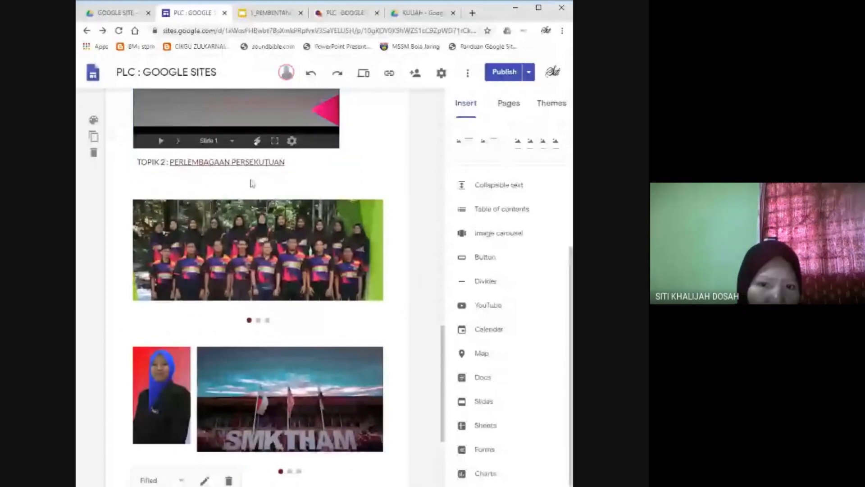
# Try the Outlined and Text styles on the NOTA PERLEMBAGAAN button and set it back to Filled.
pyautogui.scroll(-3, 252, 183)
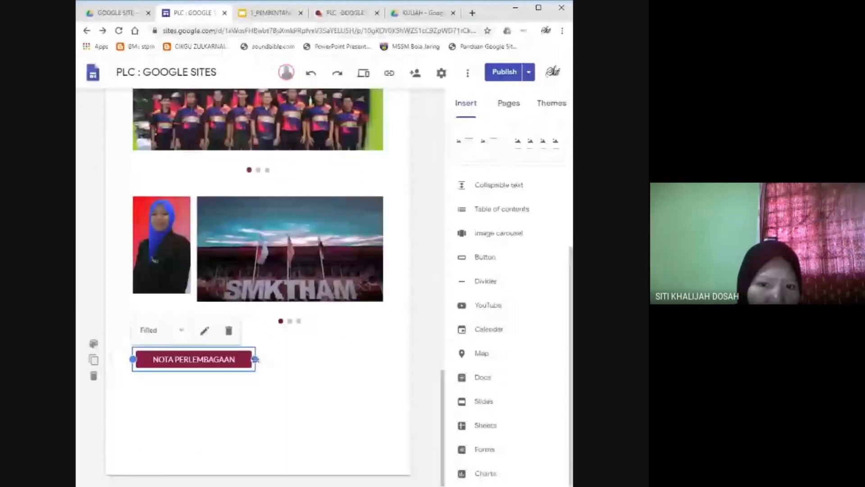
pyautogui.click(182, 331)
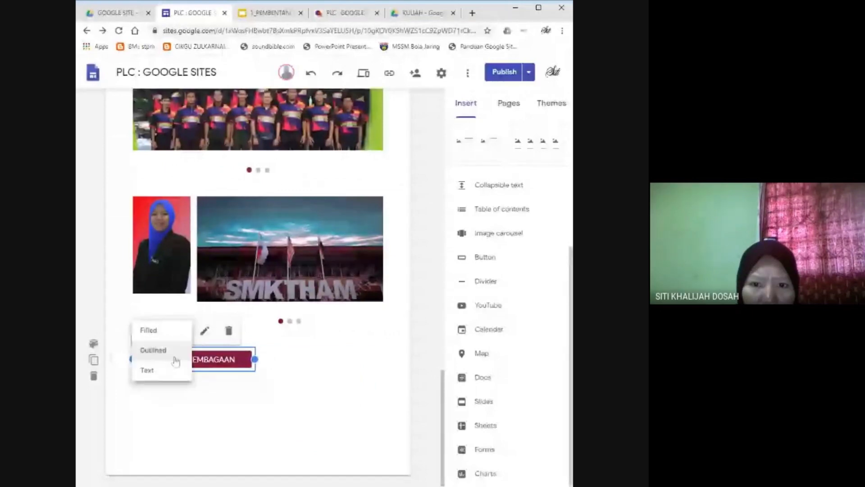
pyautogui.click(175, 360)
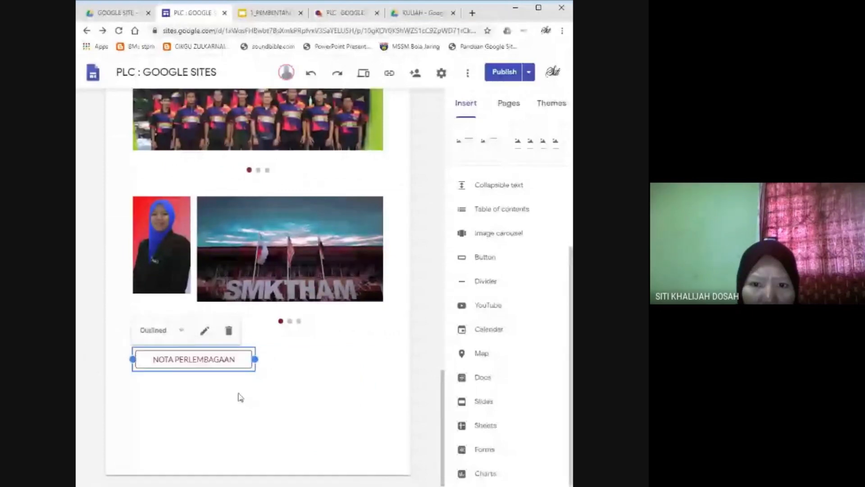
pyautogui.click(182, 336)
pyautogui.click(185, 387)
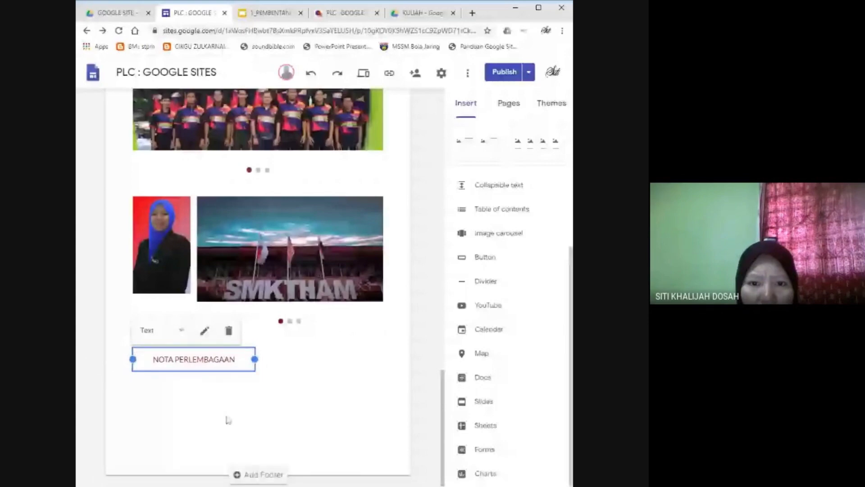
pyautogui.click(180, 330)
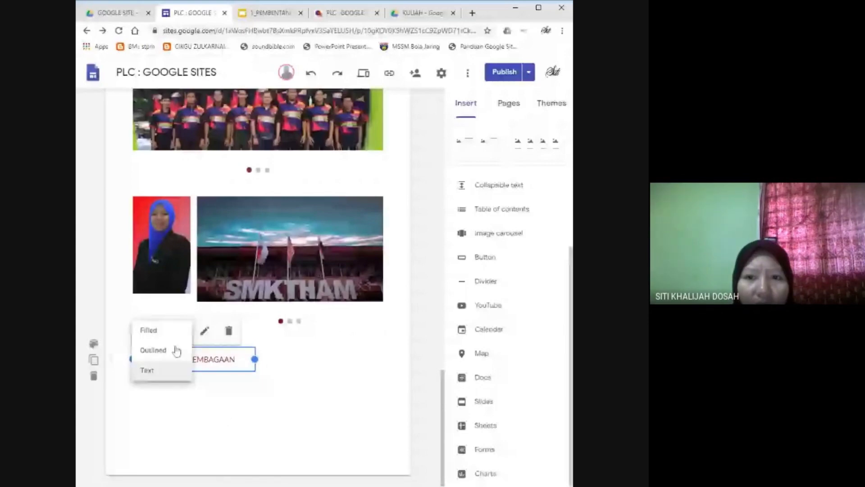
pyautogui.click(149, 330)
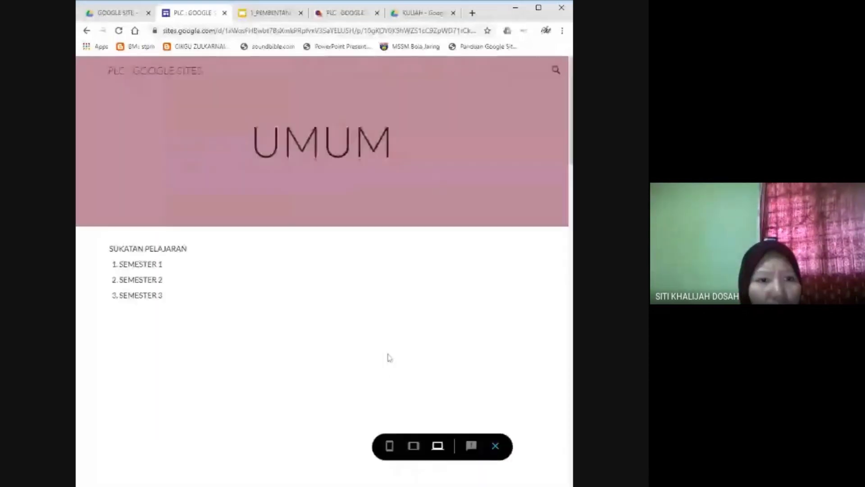
# Test the NOTA PERLEMBAGAAN button in the page preview by opening its linked presentation, and close the older presentation tab.
pyautogui.scroll(-1, 471, 266)
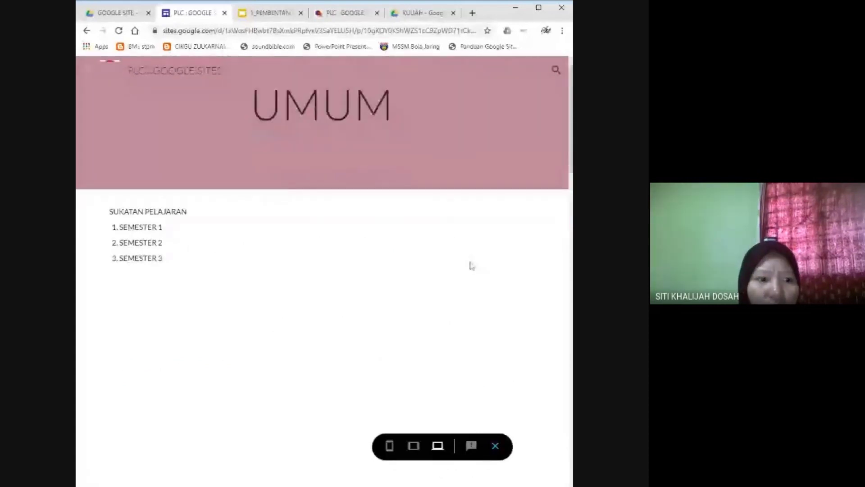
pyautogui.scroll(-5, 471, 266)
pyautogui.scroll(-5, 471, 267)
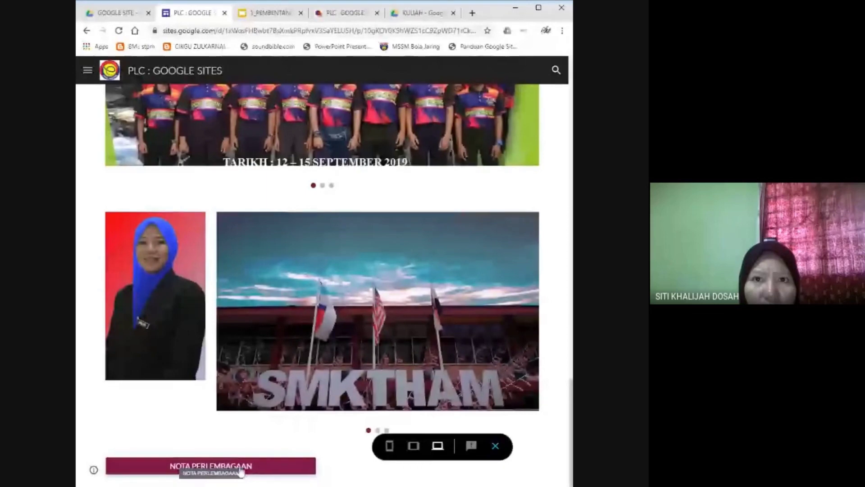
pyautogui.click(240, 471)
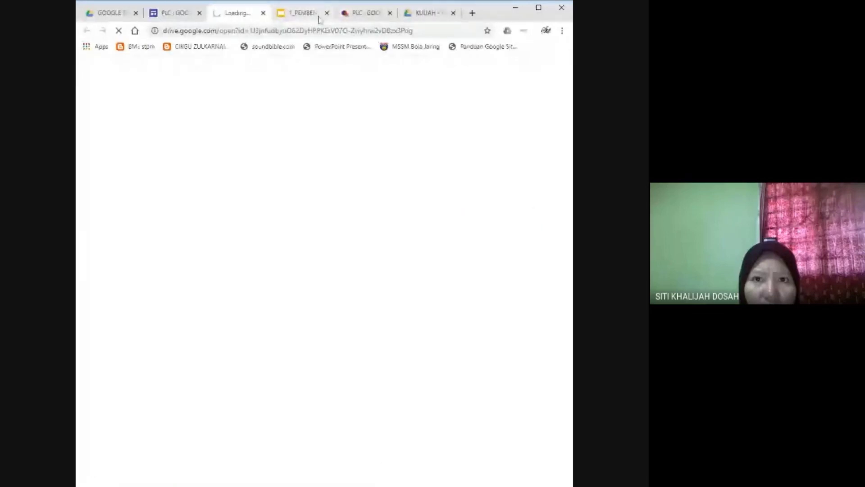
pyautogui.click(327, 12)
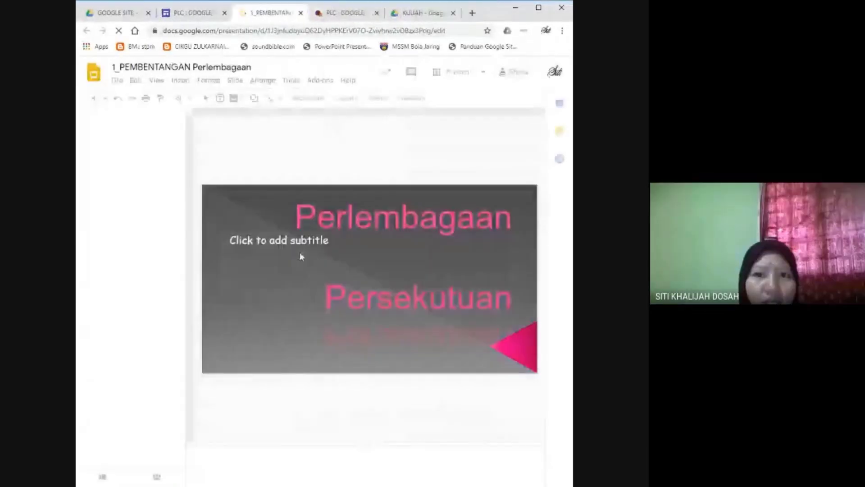
# Close the linked presentation and the preview, and insert a divider between the SMKTHAM carousel and the NOTA PERLEMBAGAAN button.
pyautogui.click(301, 13)
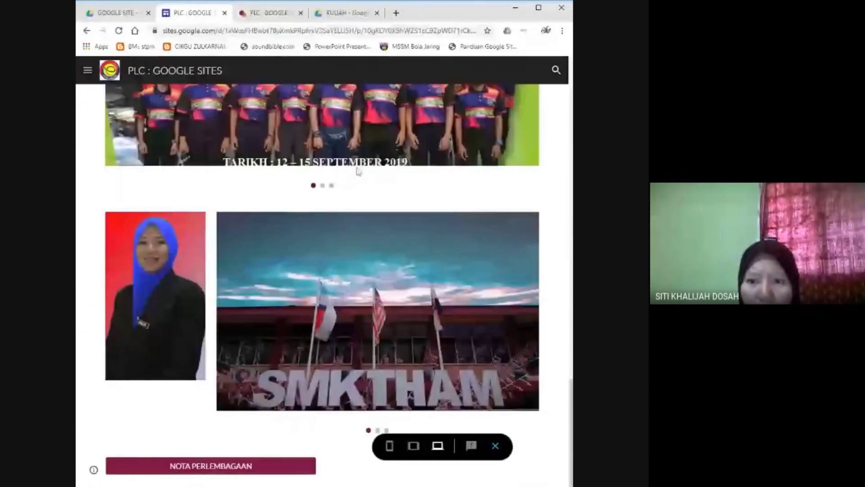
pyautogui.click(495, 445)
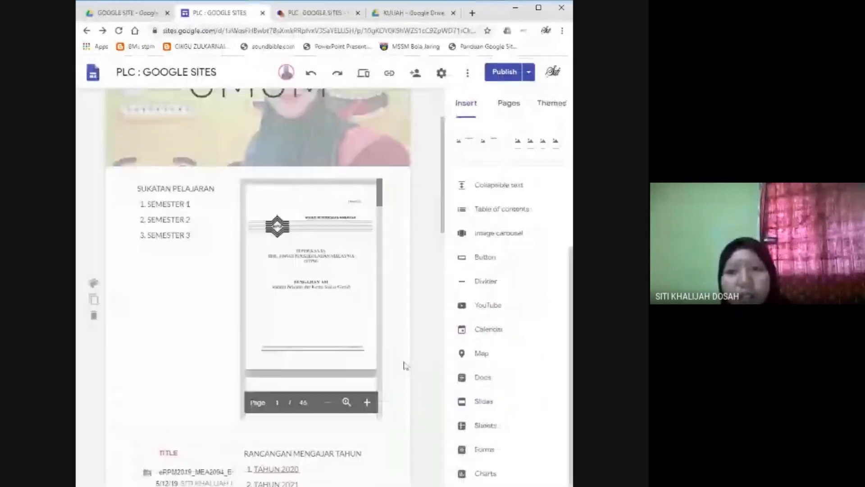
pyautogui.scroll(-3, 404, 365)
pyautogui.scroll(-6, 404, 365)
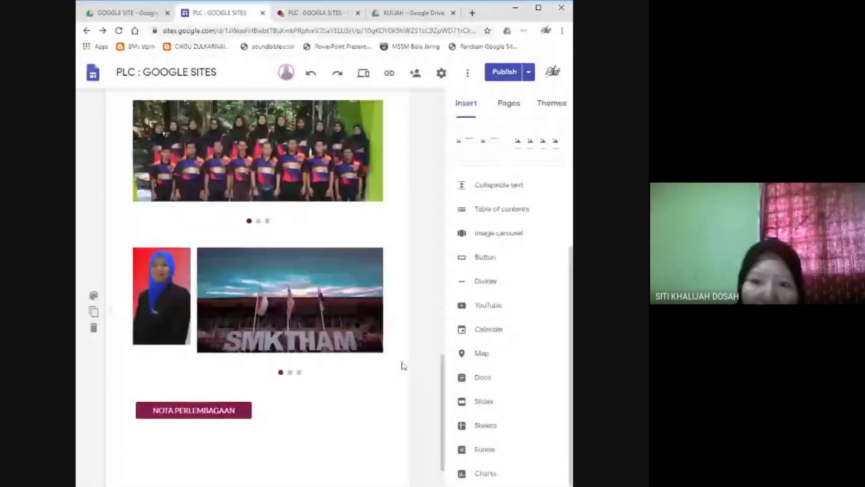
pyautogui.scroll(-1, 404, 365)
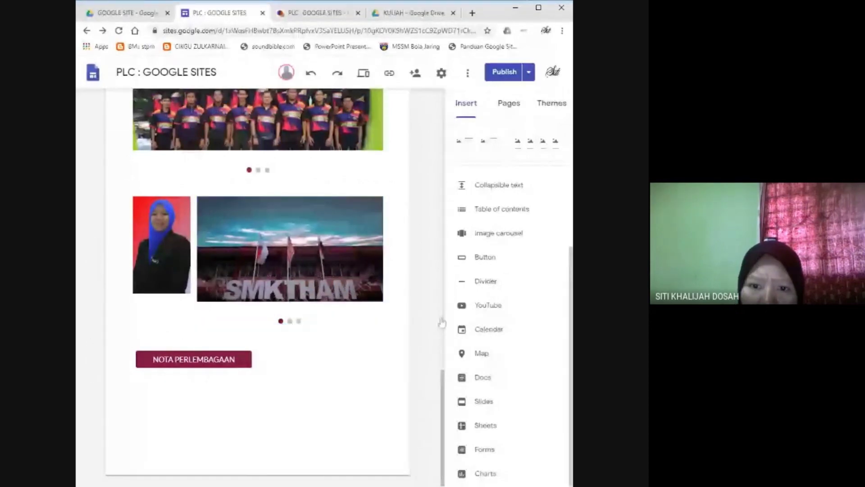
pyautogui.click(478, 289)
pyautogui.moveTo(240, 376); pyautogui.dragTo(243, 332)
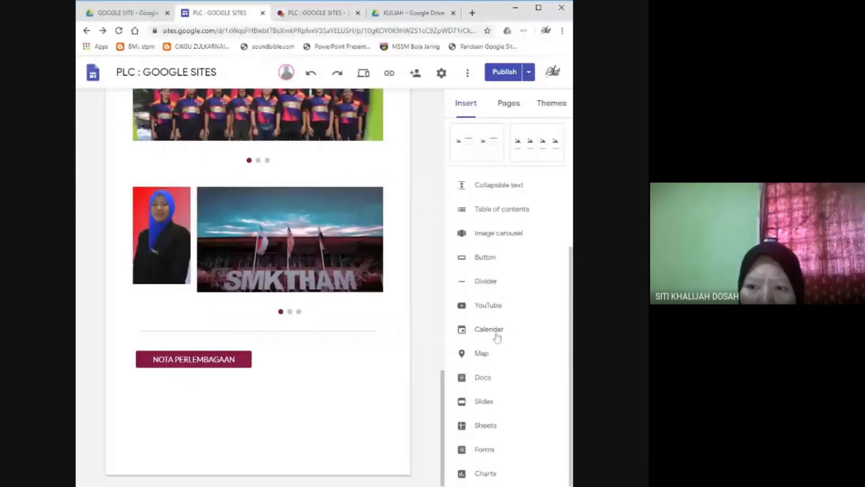
# Search YouTube for PERLEMBAGAAN MALAYSIA and insert the 4-minute Perlembagaan Malaysia video dated Jun 3, 2016 into the page.
pyautogui.click(489, 305)
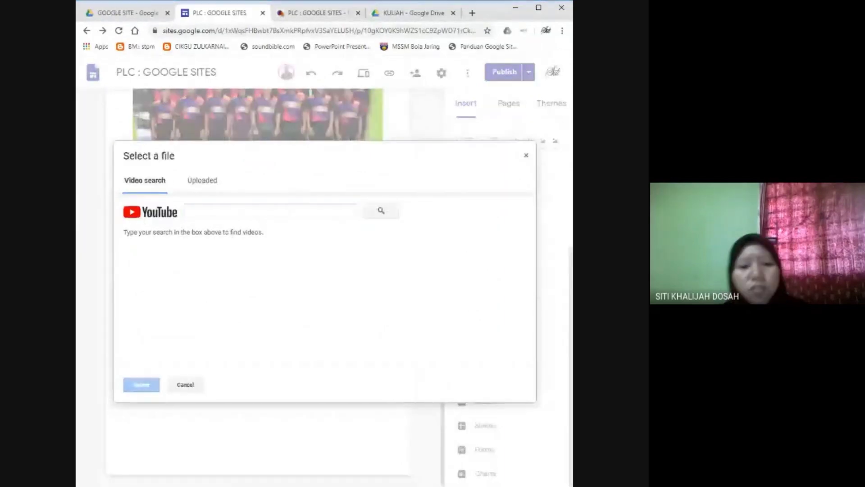
pyautogui.click(188, 212)
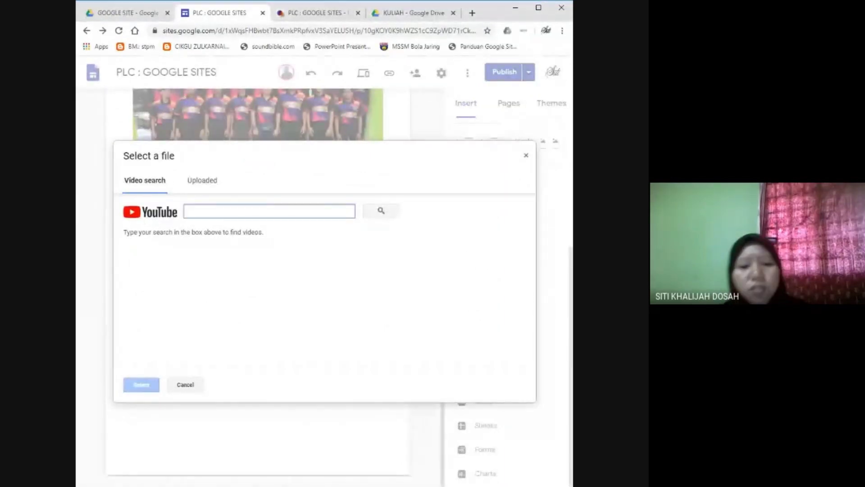
pyautogui.write('PERLEMBAGAAN MALAS')
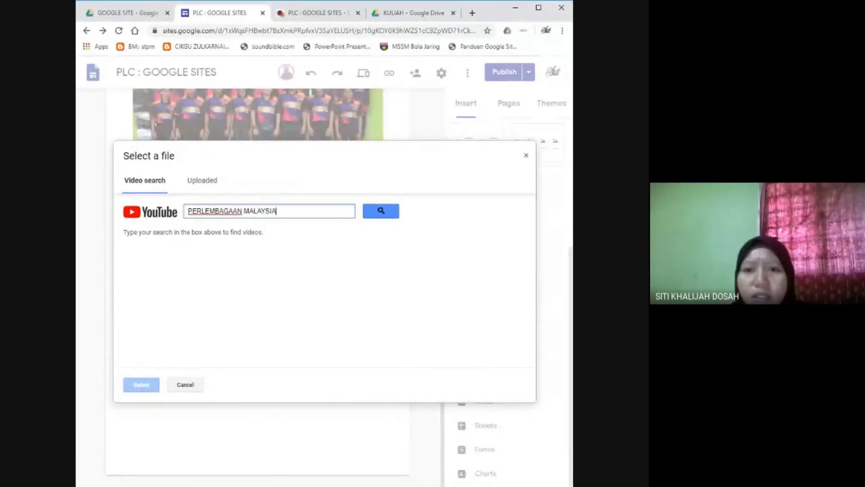
pyautogui.click(376, 214)
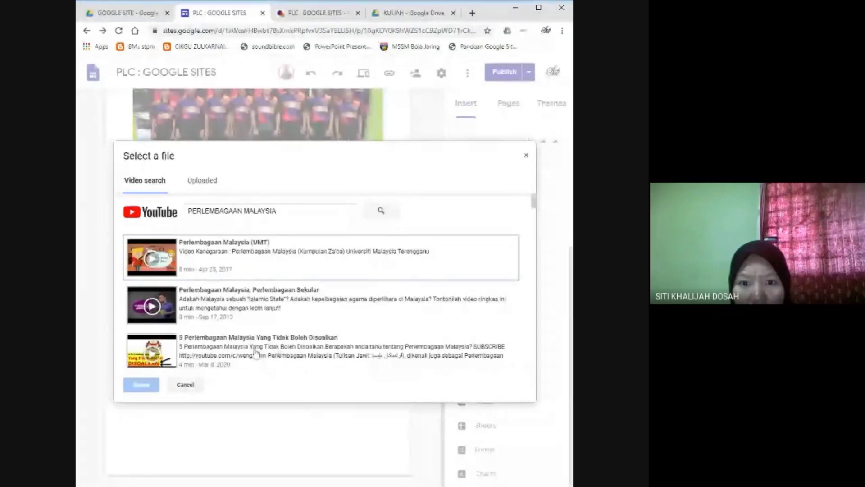
pyautogui.scroll(-1, 255, 354)
pyautogui.scroll(-1, 237, 360)
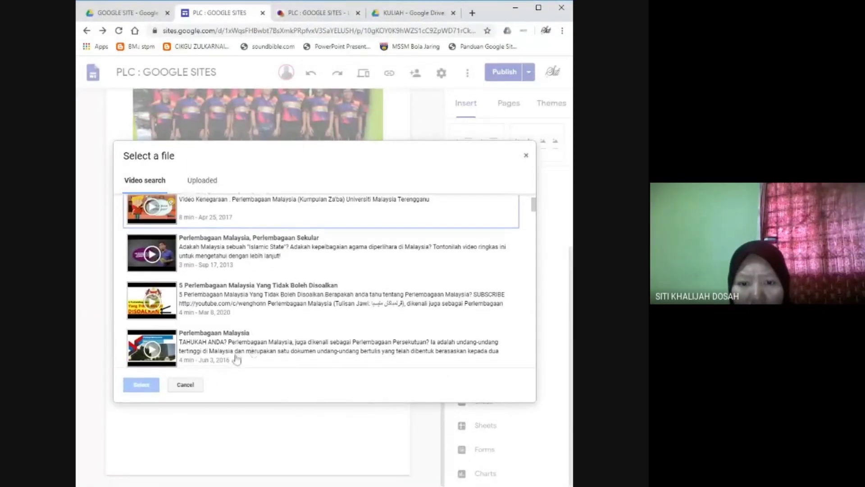
pyautogui.scroll(-1, 237, 359)
pyautogui.click(236, 310)
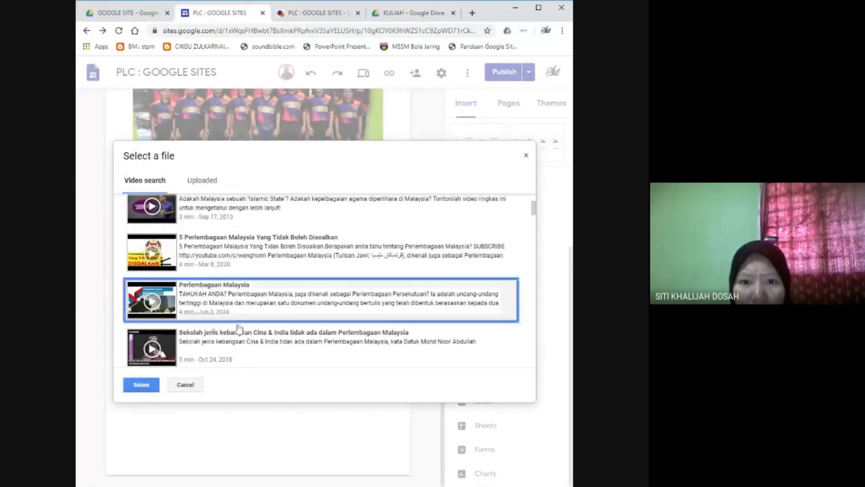
pyautogui.click(141, 385)
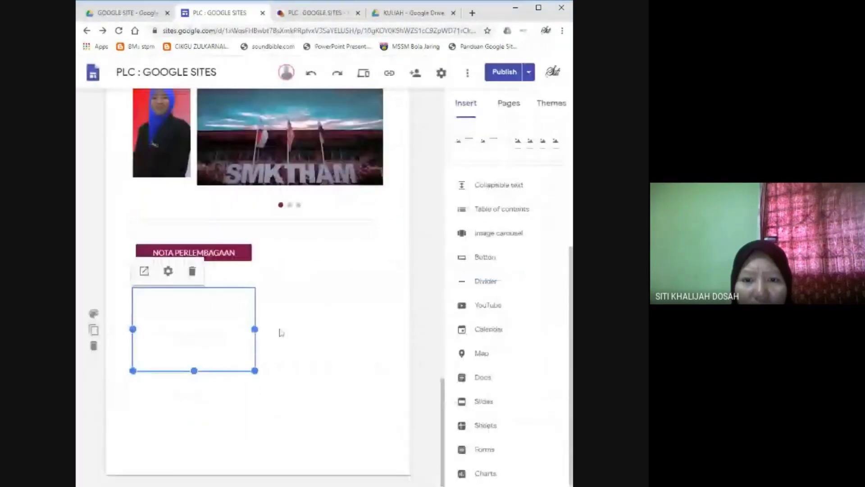
# Enlarge the embedded Perlembagaan Malaysia video below the button and insert a divider beneath it.
pyautogui.moveTo(255, 371); pyautogui.dragTo(277, 398)
pyautogui.click(332, 349)
pyautogui.scroll(-1, 355, 352)
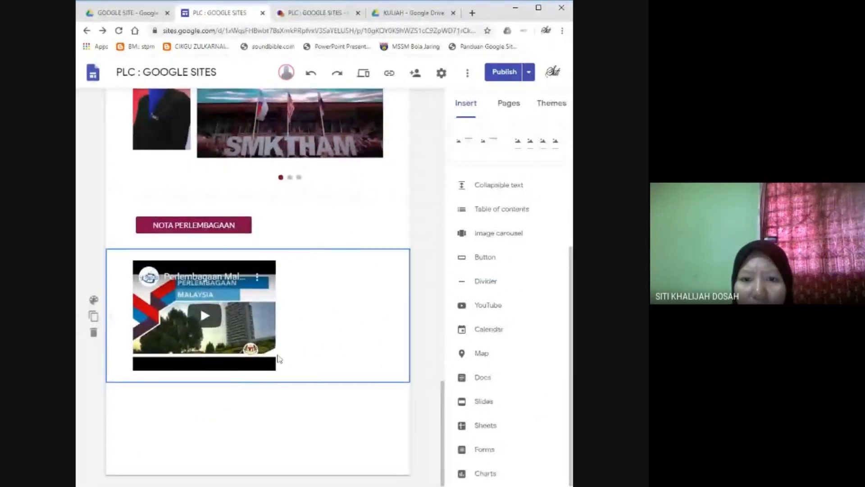
pyautogui.click(488, 281)
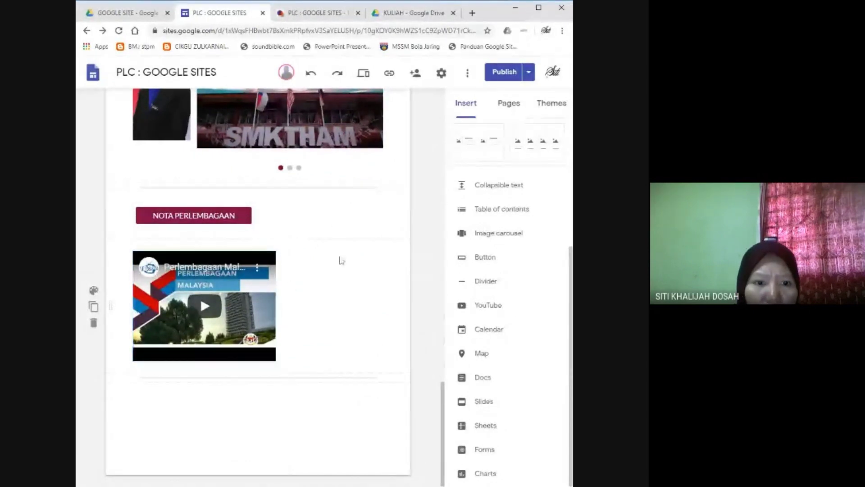
# Preview the UMUM page at phone size and play the embedded Perlembagaan Malaysia video muted, closing the preview when done.
pyautogui.click(365, 75)
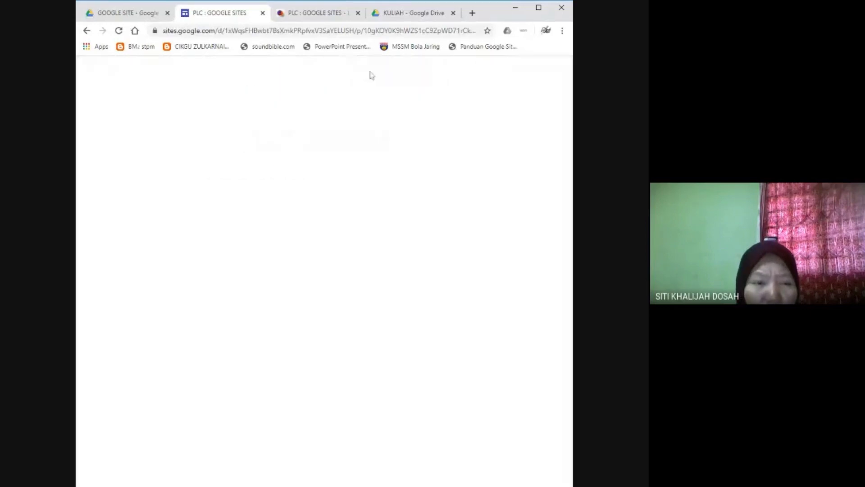
pyautogui.scroll(-15, 535, 250)
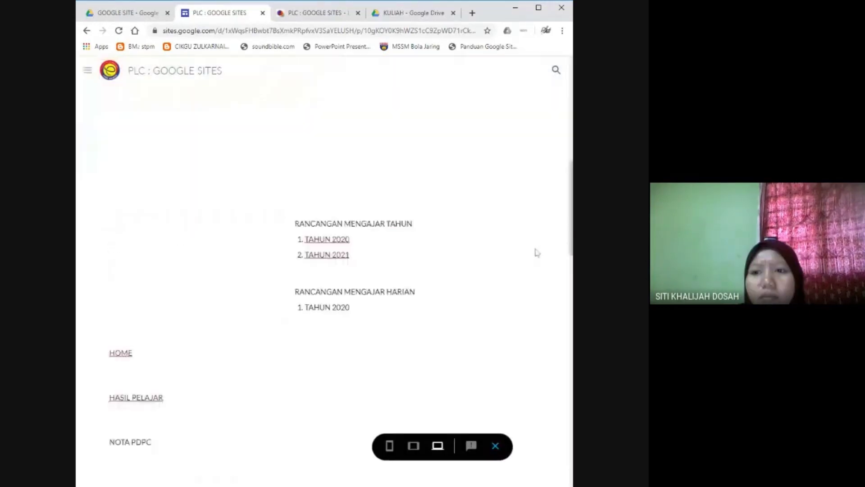
pyautogui.click(389, 444)
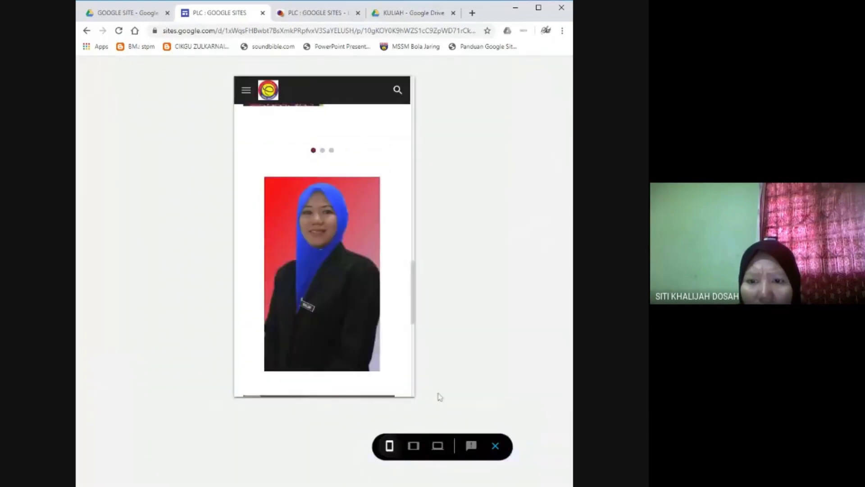
pyautogui.scroll(-2, 410, 264)
pyautogui.scroll(-6, 410, 265)
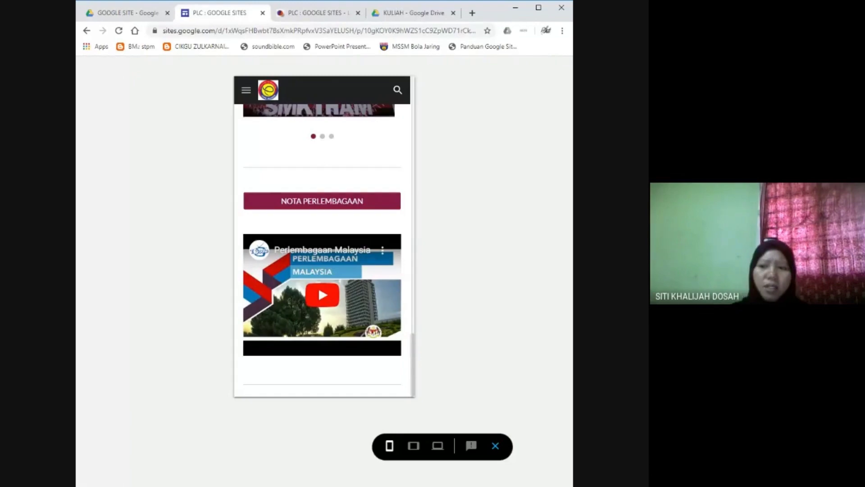
pyautogui.click(329, 307)
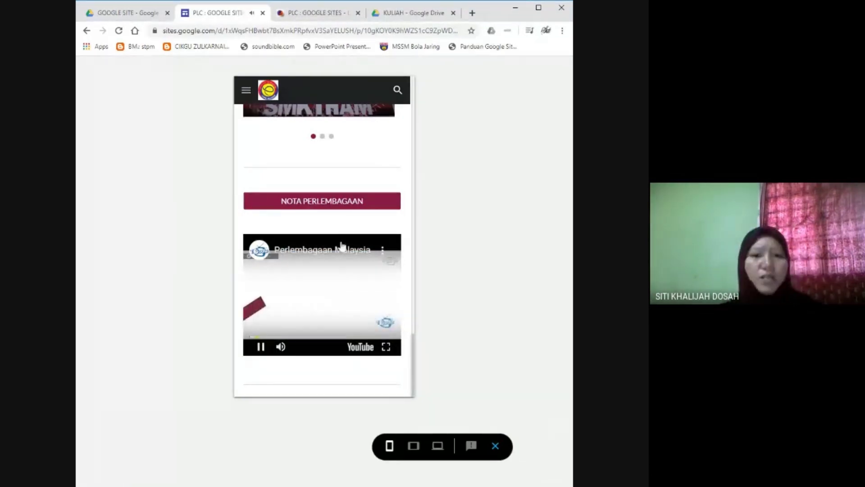
pyautogui.click(282, 348)
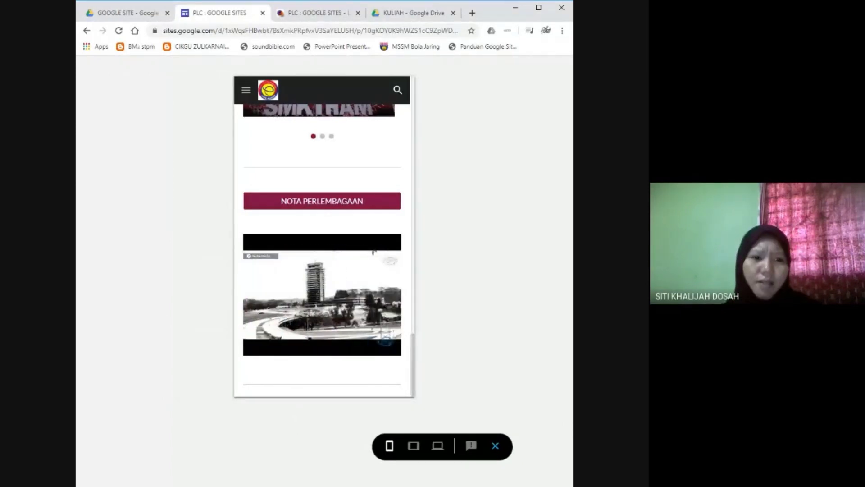
pyautogui.click(495, 446)
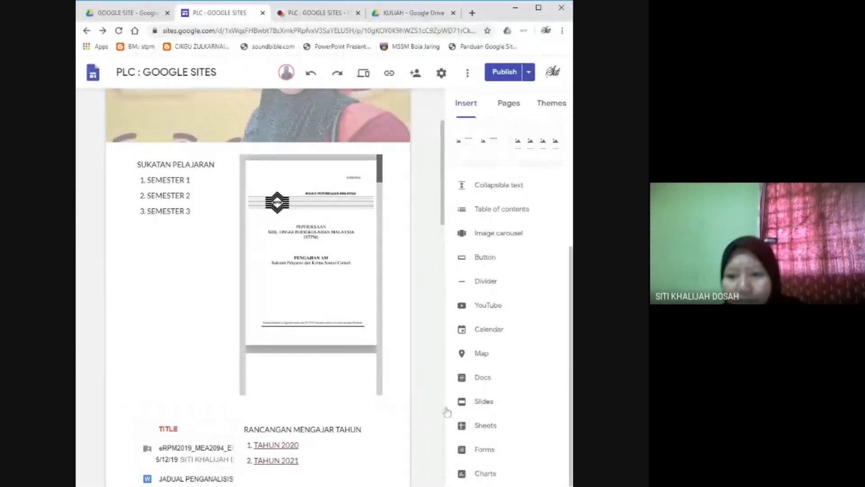
# Insert the S2_Pengajian Am Malaysia Sejahtera calendar below the video's divider and enlarge it.
pyautogui.scroll(-15, 320, 392)
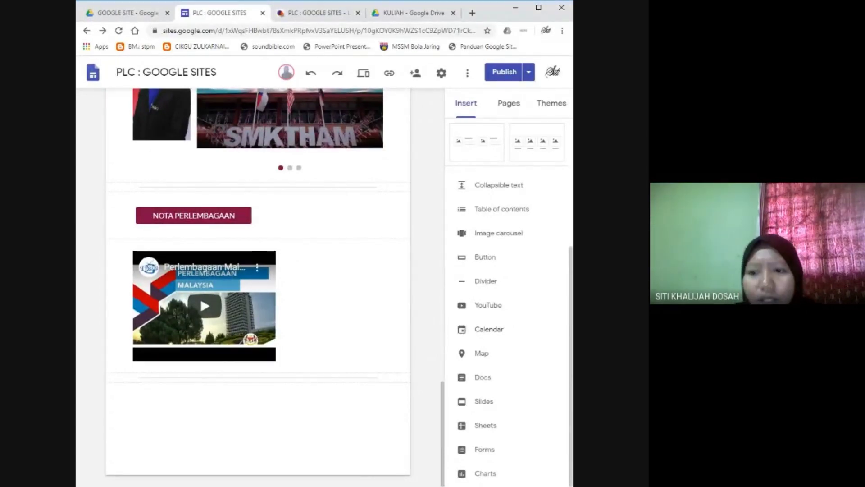
pyautogui.click(489, 328)
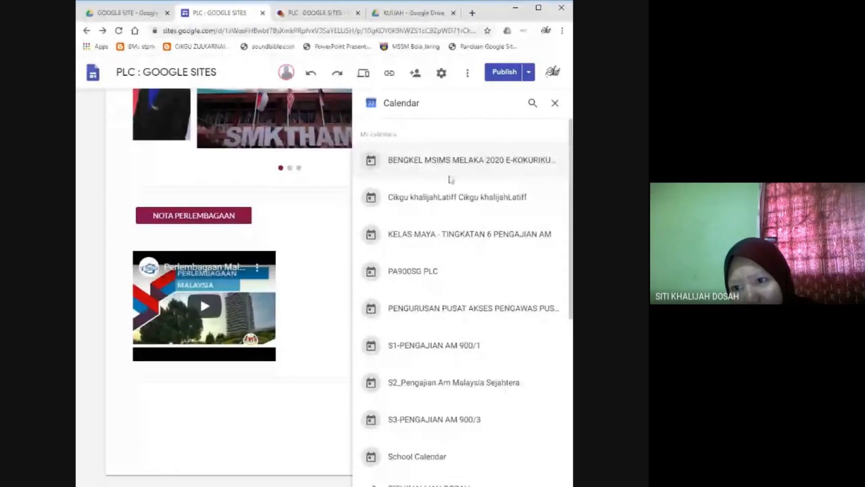
pyautogui.click(486, 391)
pyautogui.click(550, 475)
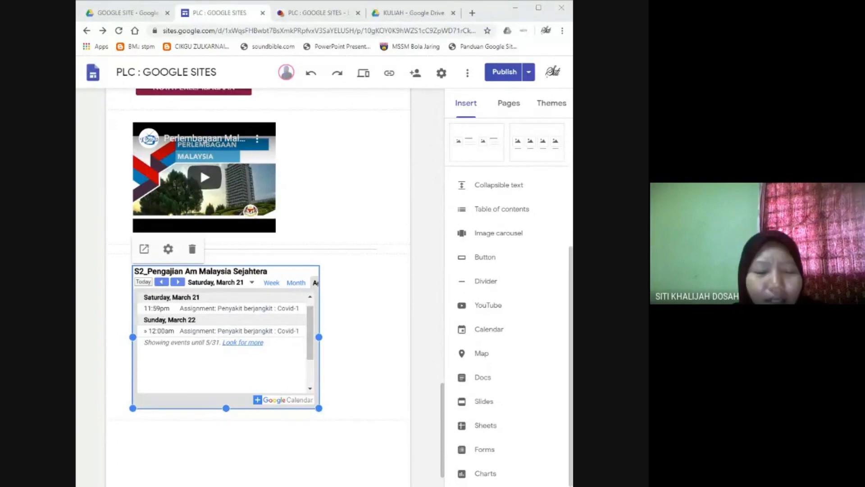
pyautogui.moveTo(319, 408); pyautogui.dragTo(346, 414)
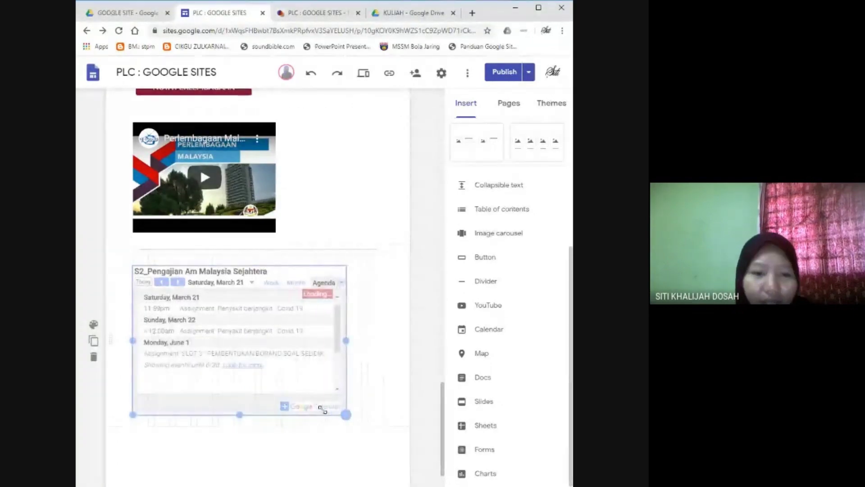
pyautogui.click(339, 341)
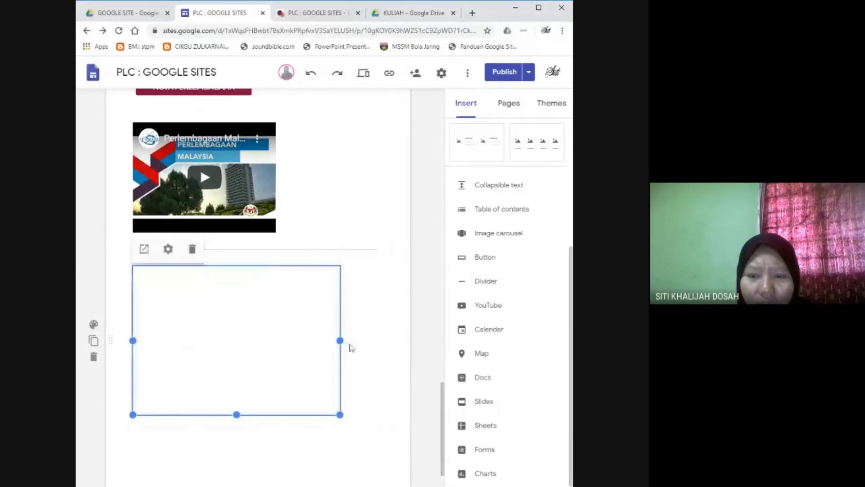
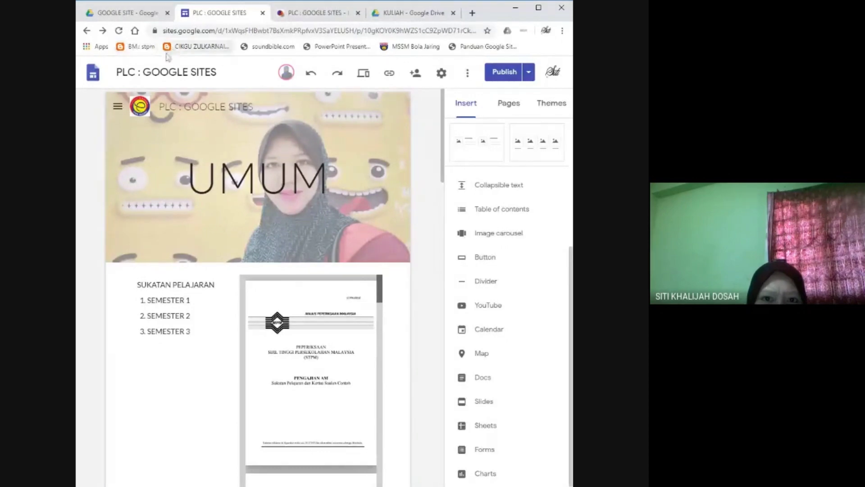
# Set the site's navigation mode to Top with the Transparent color, and open the Brand images settings.
pyautogui.moveTo(141, 99)
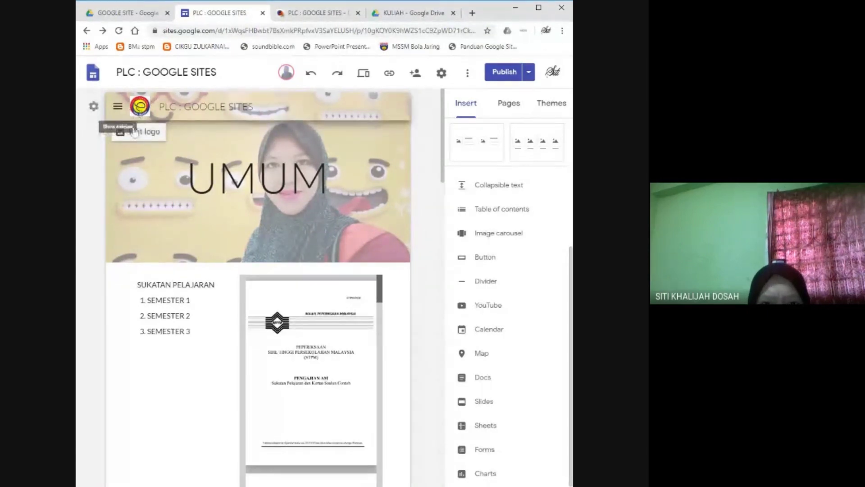
pyautogui.click(135, 131)
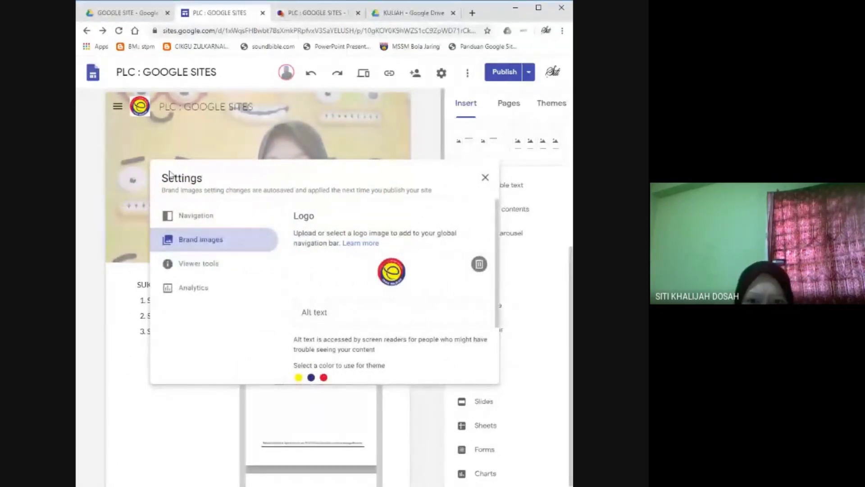
pyautogui.click(203, 216)
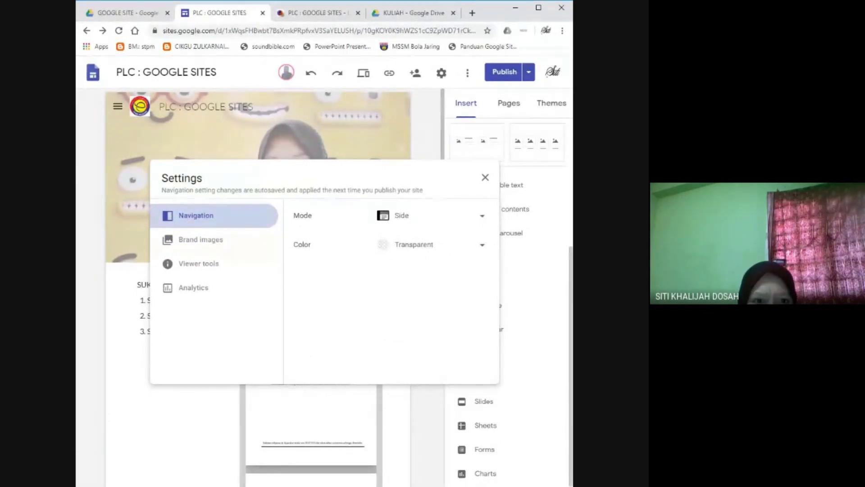
pyautogui.click(478, 221)
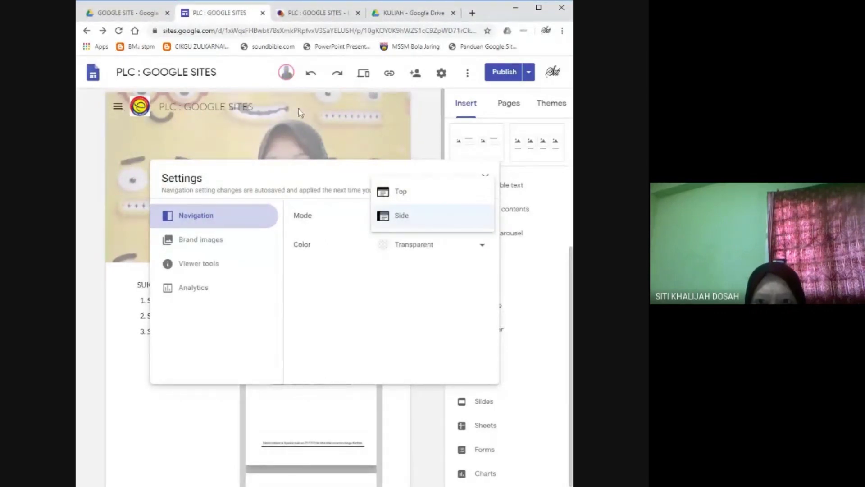
pyautogui.click(418, 191)
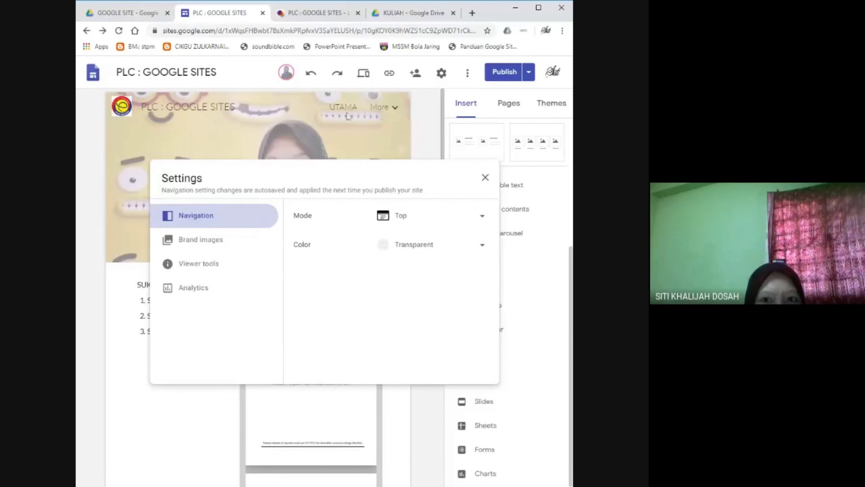
pyautogui.click(397, 257)
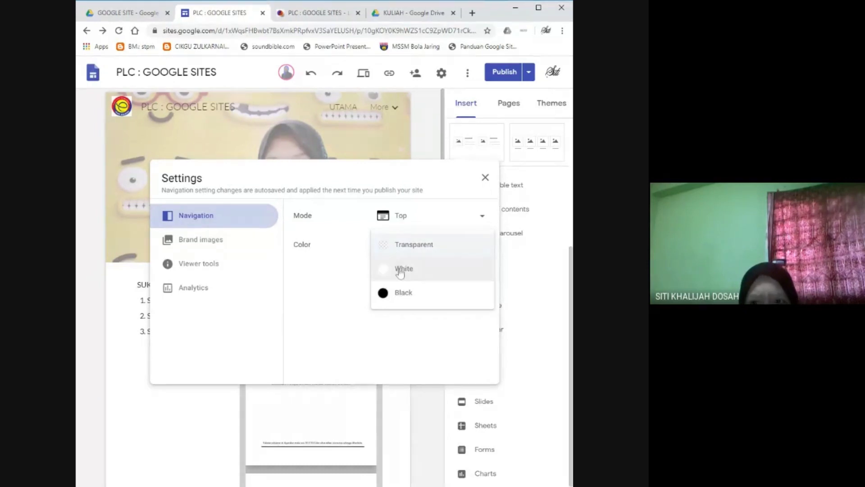
pyautogui.click(409, 245)
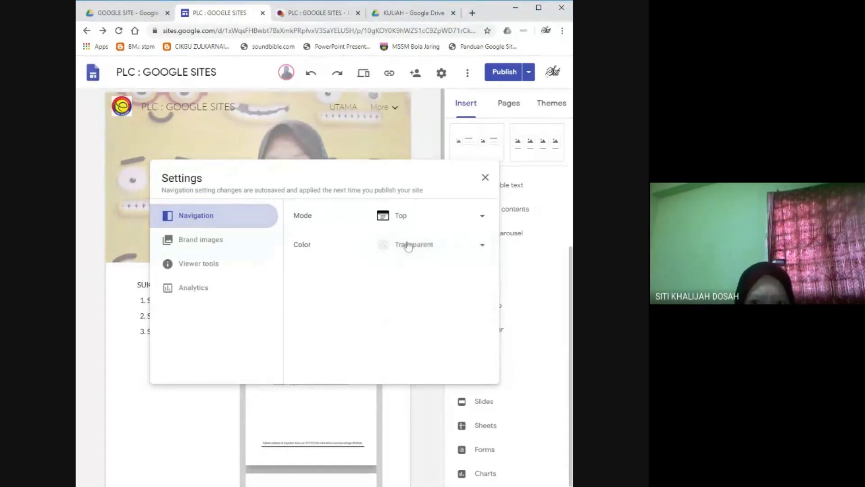
pyautogui.click(214, 243)
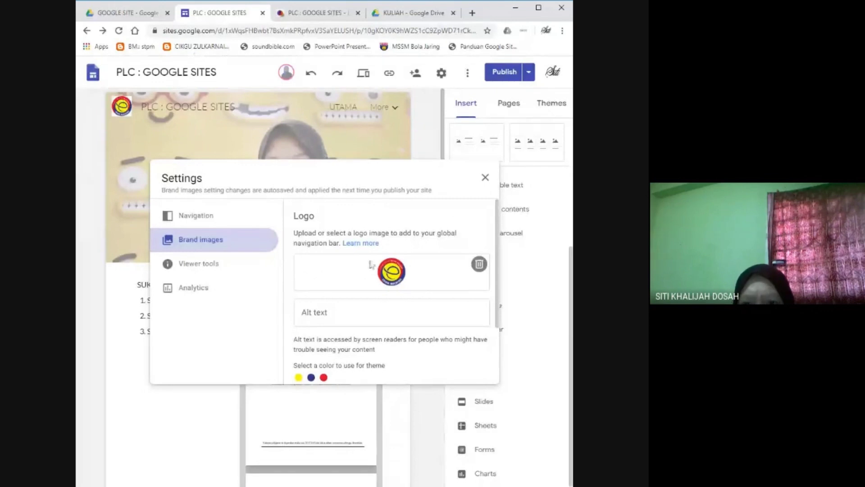
# Remove the round emblem logo from the brand images, upload it again, and close the settings.
pyautogui.scroll(-2, 374, 368)
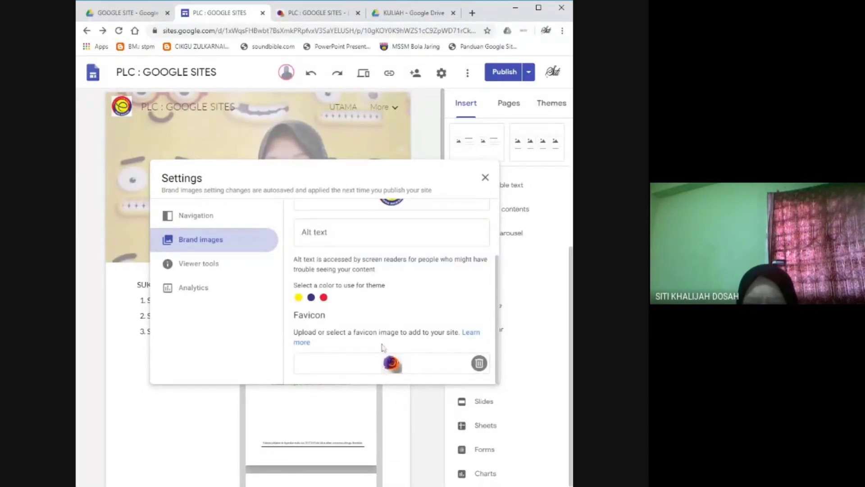
pyautogui.scroll(1, 418, 253)
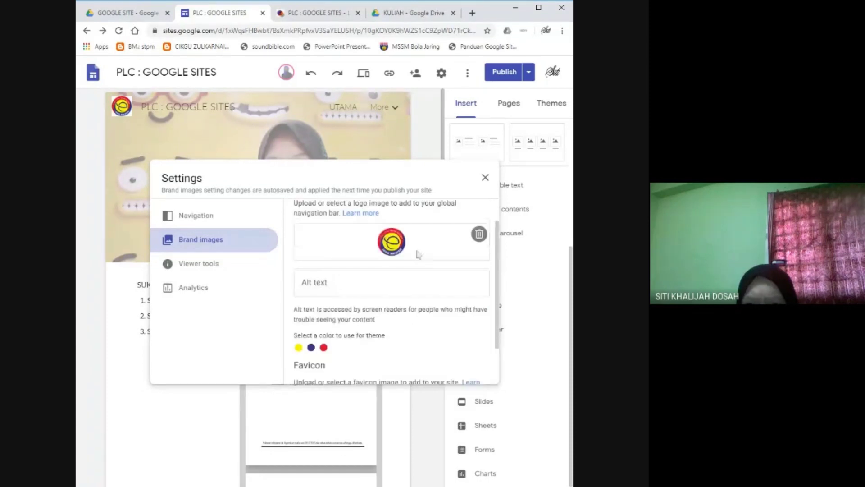
pyautogui.click(480, 234)
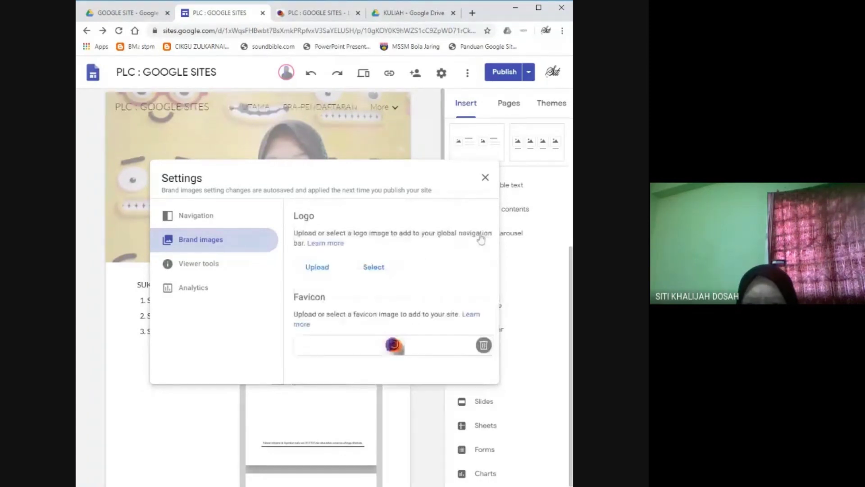
pyautogui.click(317, 267)
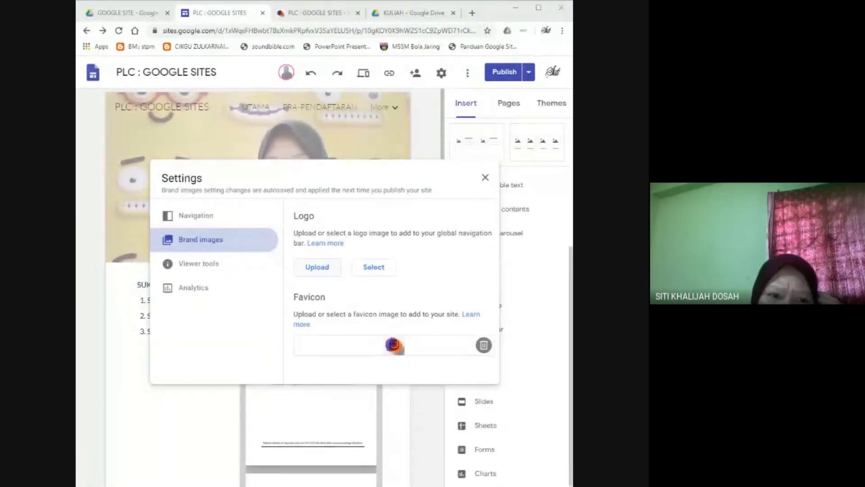
pyautogui.doubleClick(419, 177)
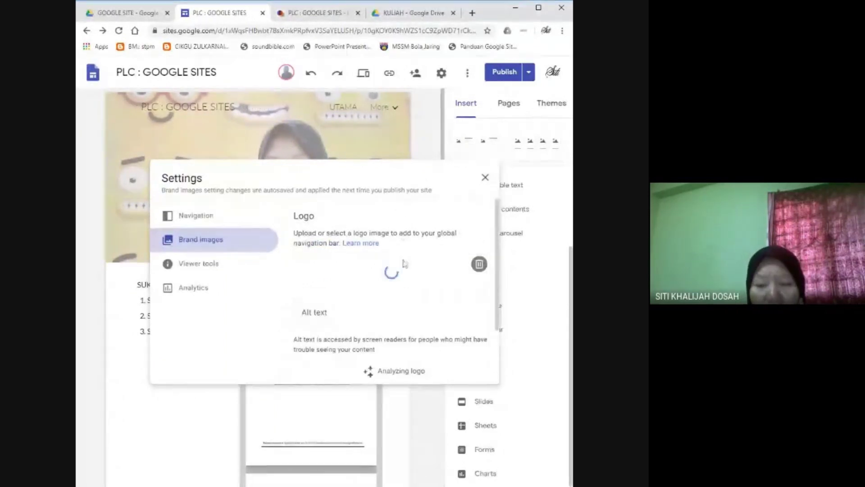
pyautogui.scroll(-1, 416, 320)
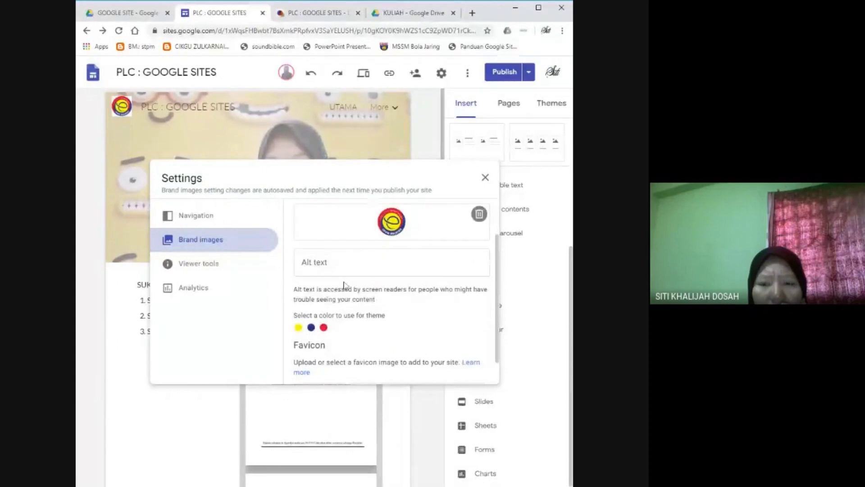
pyautogui.scroll(-1, 399, 347)
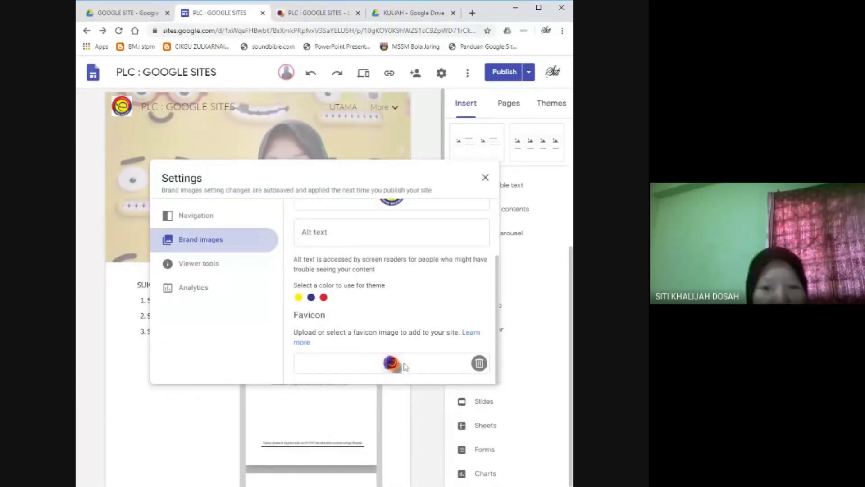
pyautogui.click(485, 177)
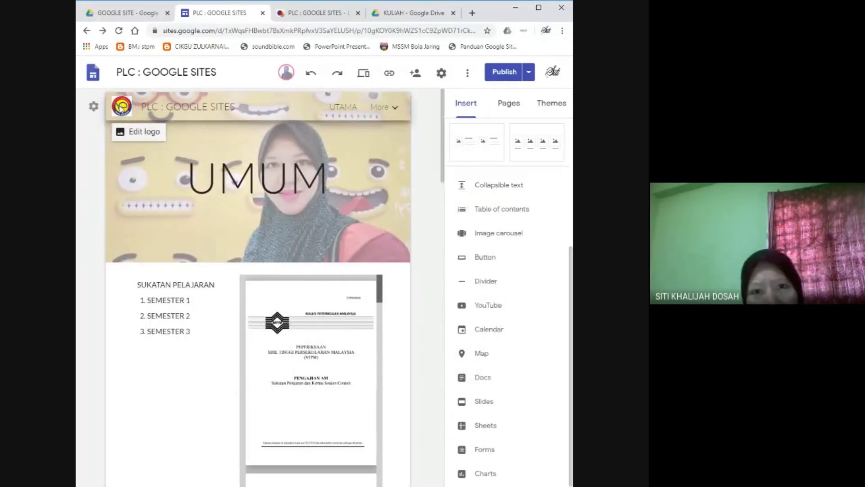
# Replace the site's logo with the uploaded green classroom icon image and close the settings.
pyautogui.click(135, 133)
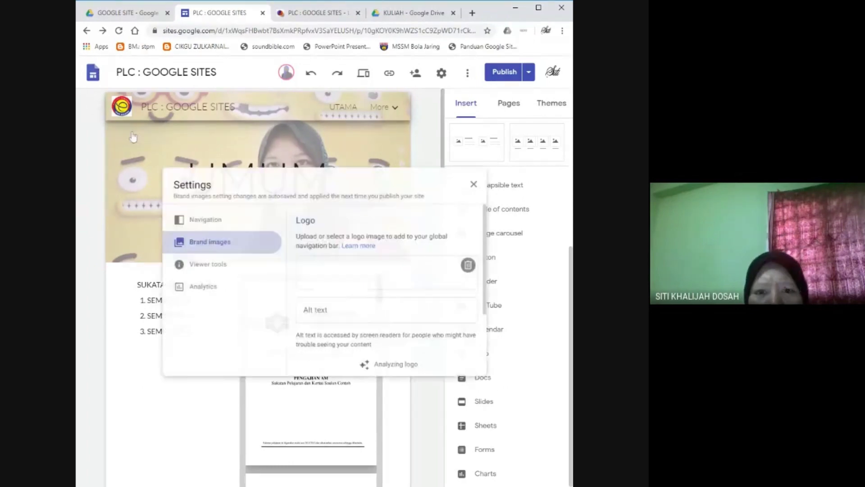
pyautogui.click(479, 264)
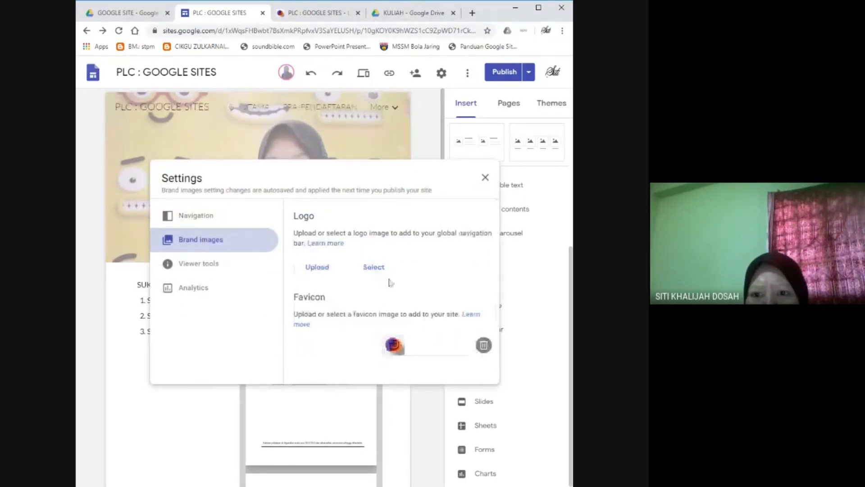
pyautogui.click(318, 268)
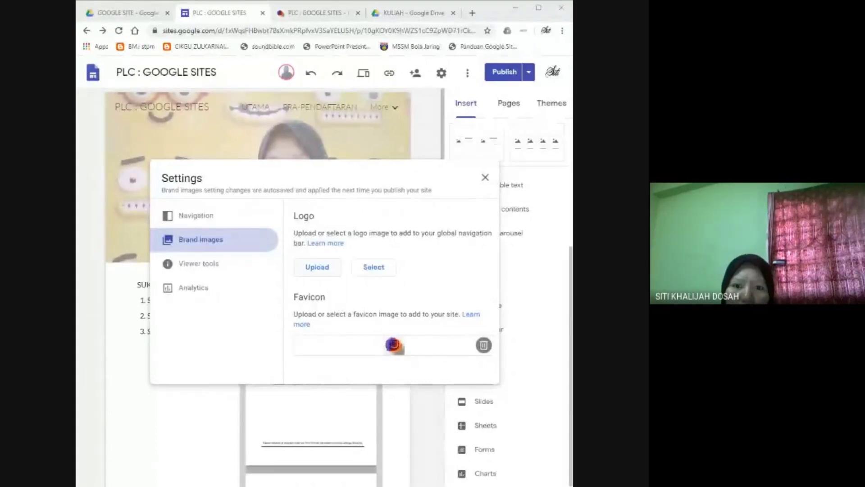
pyautogui.click(338, 163)
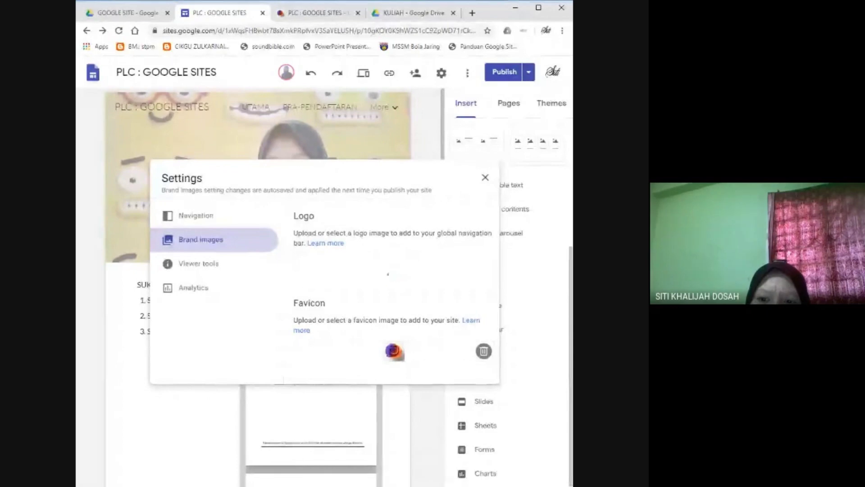
pyautogui.click(485, 177)
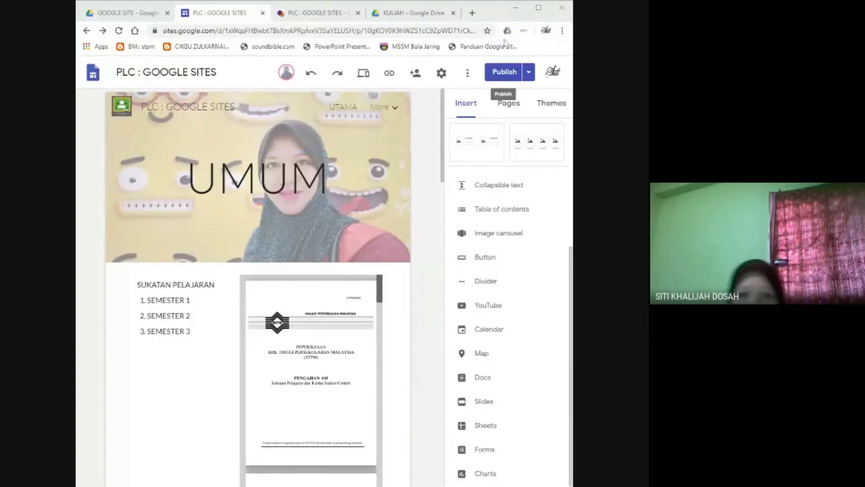
# Check the top navigation in the maximized window by visiting UTAMA, KENALI DASHBOARD, LMS: PENGAJIAN AM and HASIL PESERTA, and compare it in the smaller window.
pyautogui.click(538, 8)
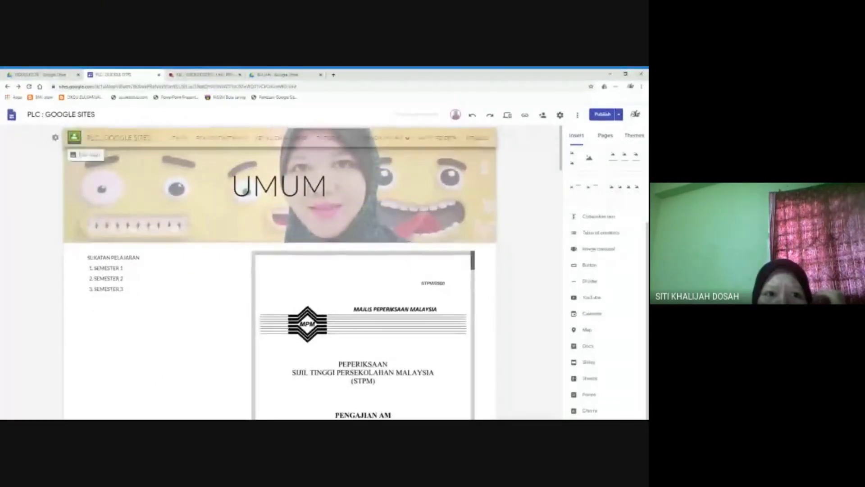
pyautogui.moveTo(367, 141)
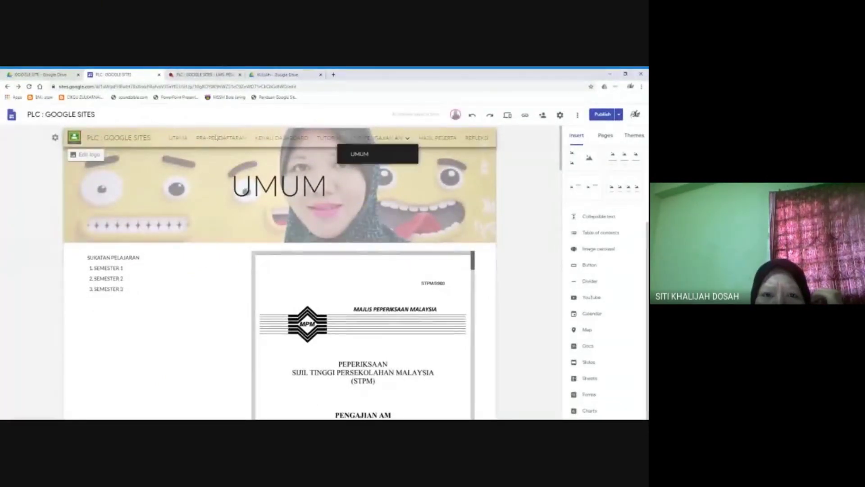
pyautogui.click(219, 138)
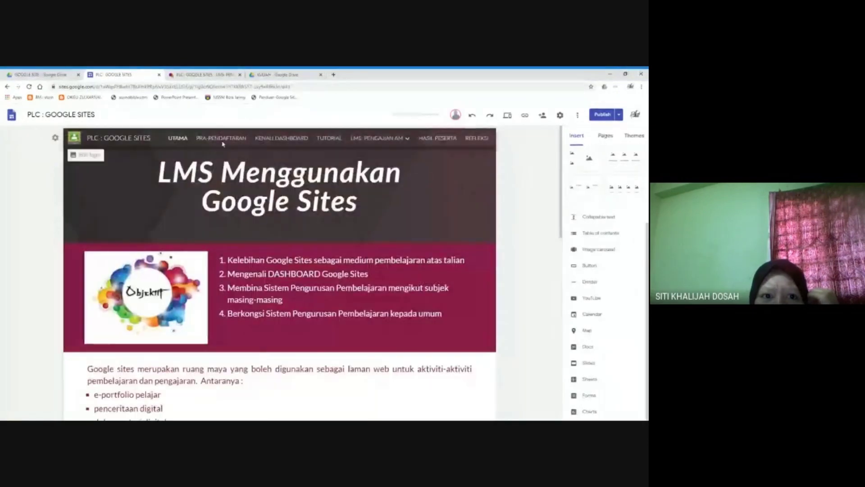
pyautogui.click(223, 143)
pyautogui.click(281, 138)
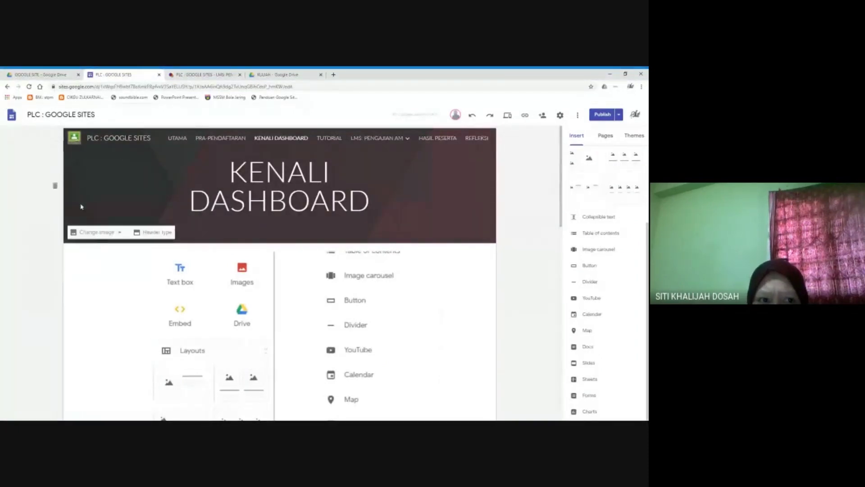
pyautogui.click(362, 143)
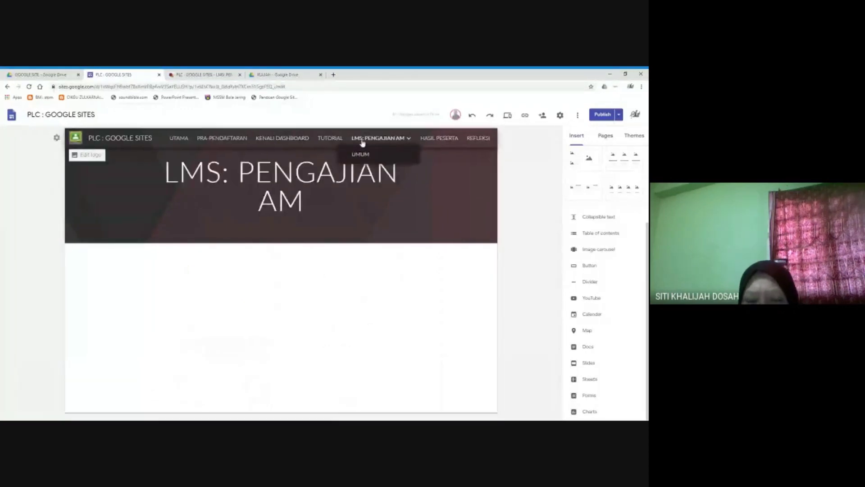
pyautogui.click(435, 141)
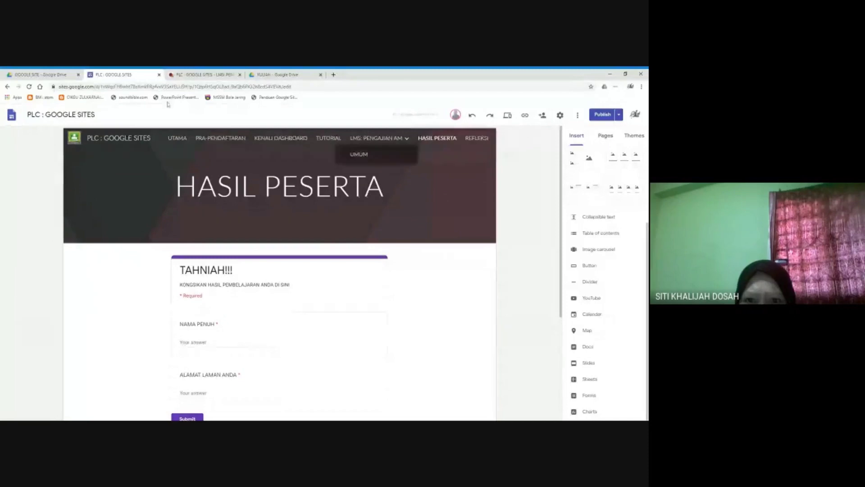
pyautogui.doubleClick(350, 73)
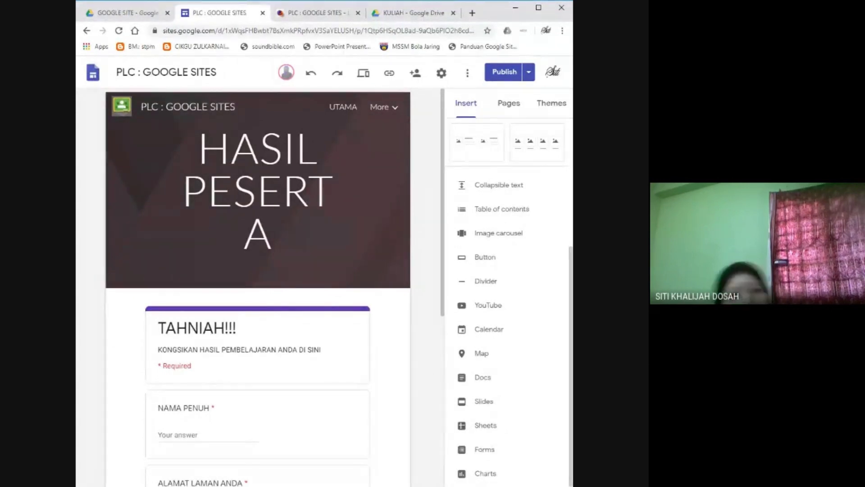
pyautogui.click(539, 8)
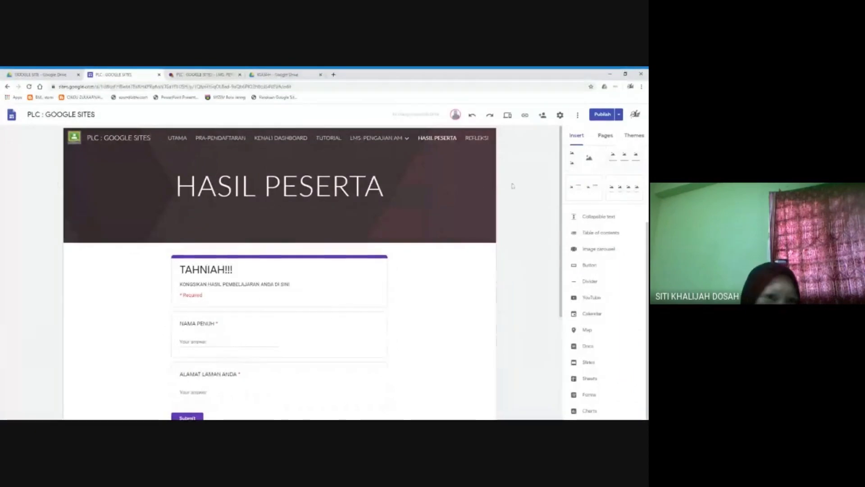
# Examine the TUTORIAL page from start to end and return to the UMUM page.
pyautogui.click(337, 140)
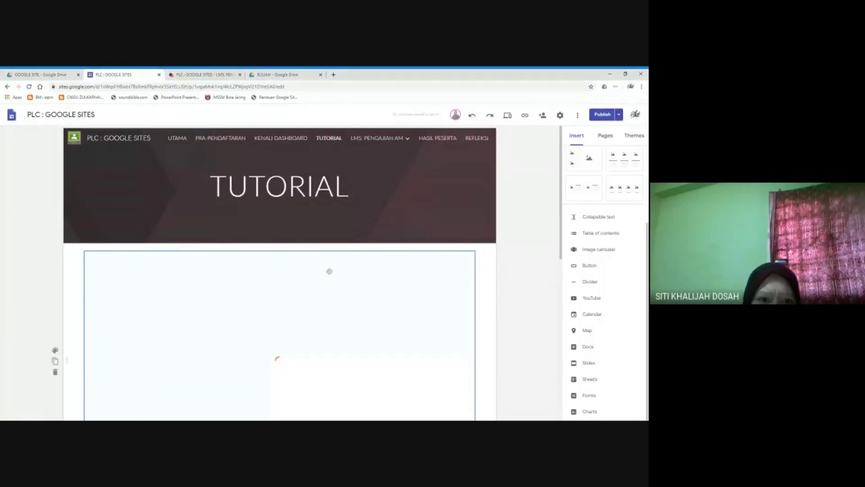
pyautogui.scroll(-5, 329, 271)
pyautogui.scroll(-4, 328, 275)
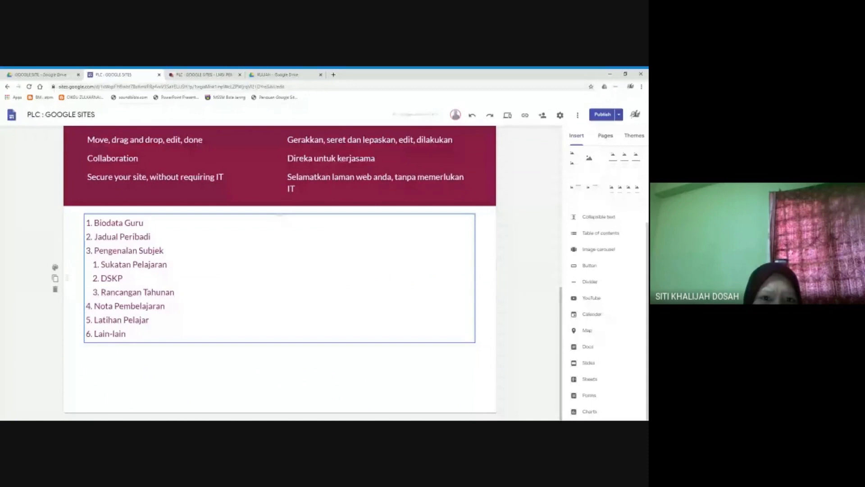
pyautogui.scroll(9, 349, 211)
pyautogui.scroll(1, 350, 210)
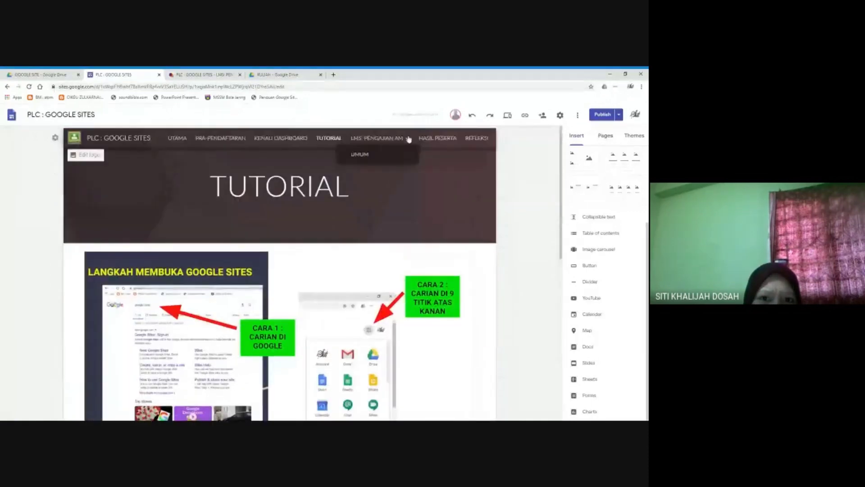
pyautogui.click(400, 157)
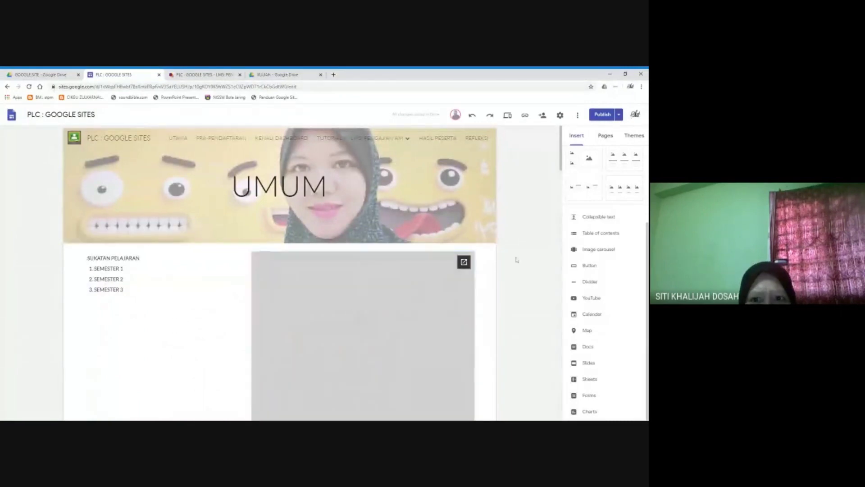
pyautogui.scroll(-2, 516, 260)
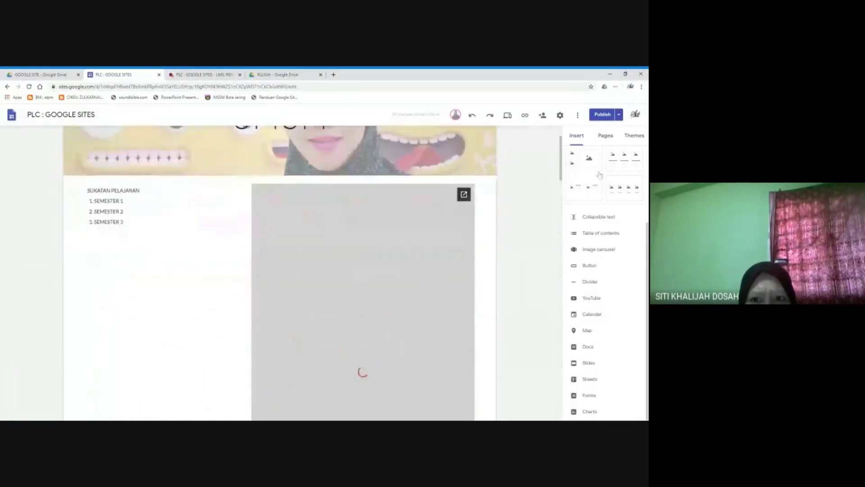
# Review the draft against the currently published site, compare their navigation menus, and publish the changes.
pyautogui.click(603, 115)
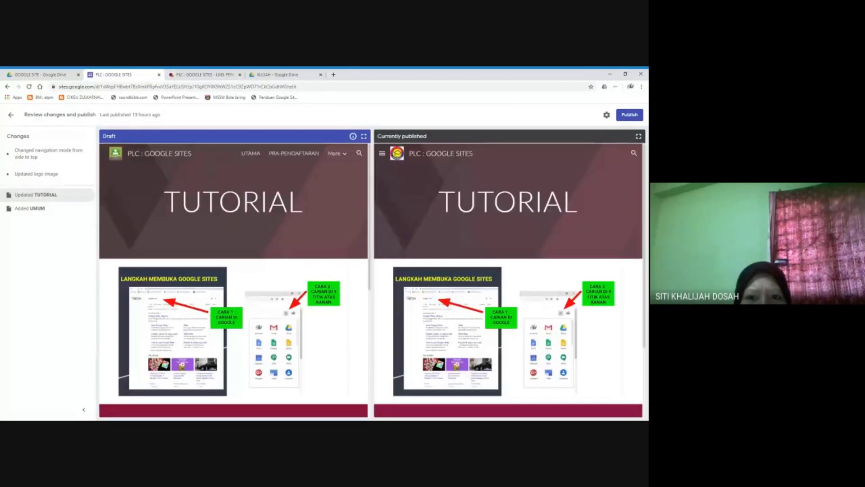
pyautogui.click(338, 154)
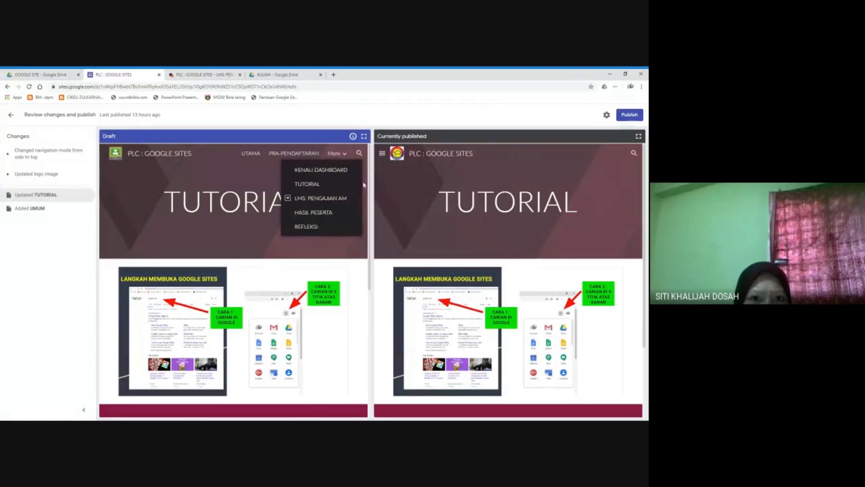
pyautogui.click(282, 205)
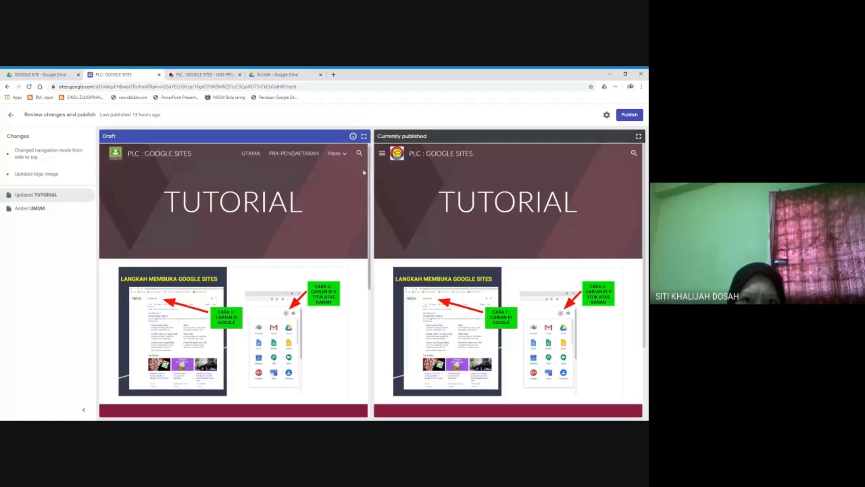
pyautogui.click(382, 153)
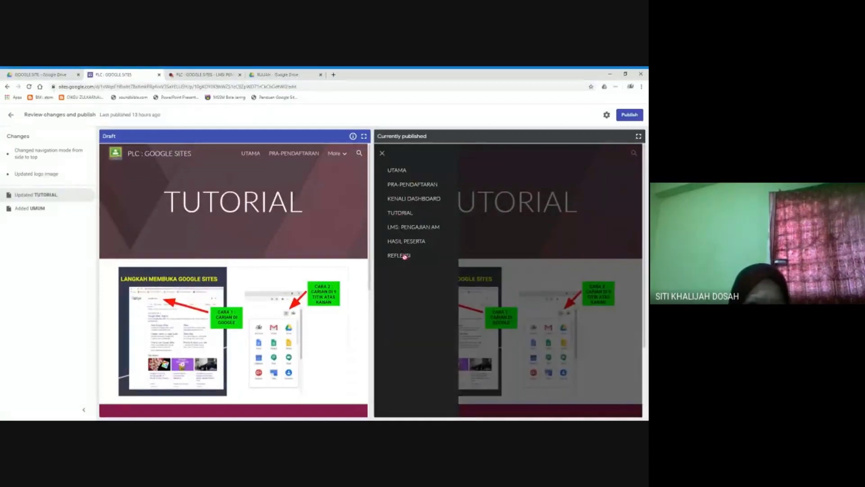
pyautogui.moveTo(344, 156)
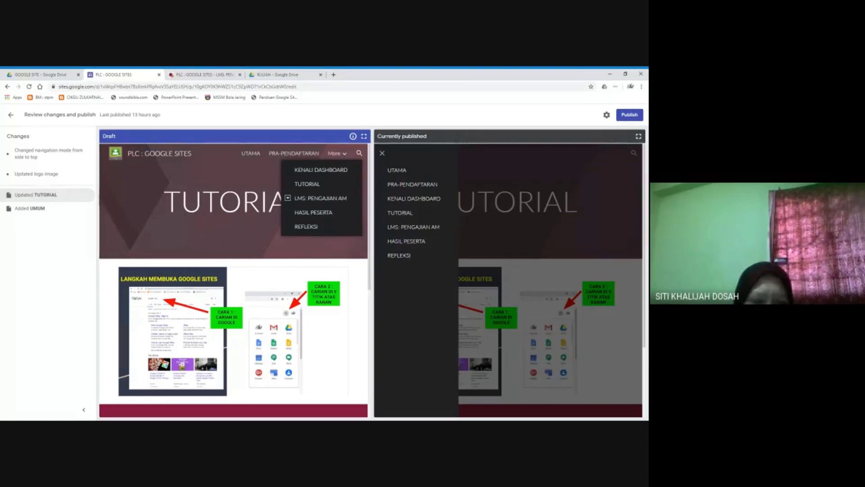
pyautogui.click(634, 116)
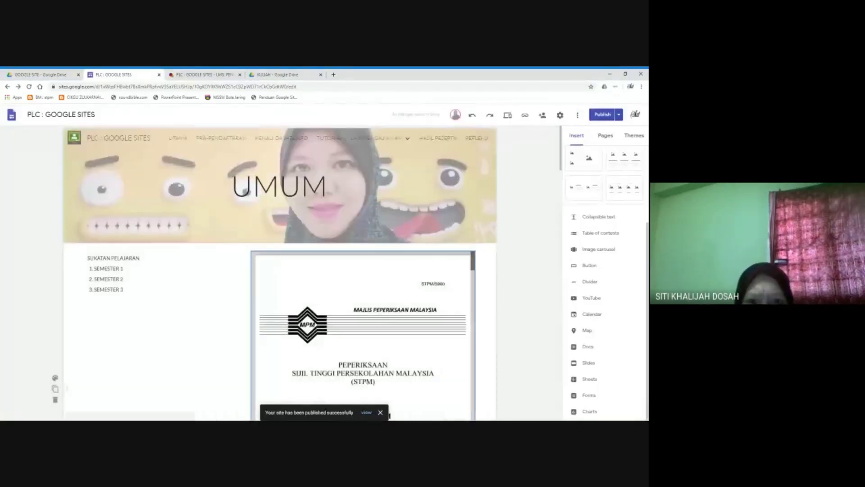
pyautogui.moveTo(460, 216)
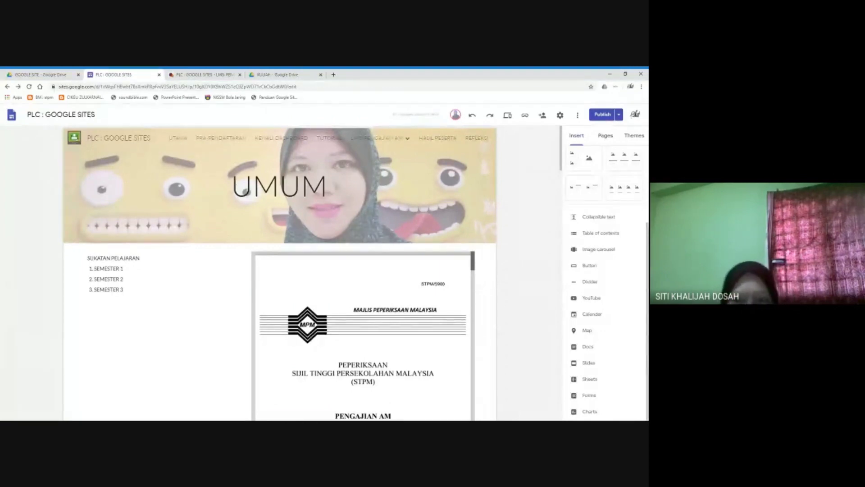
pyautogui.click(560, 115)
pyautogui.click(433, 198)
pyautogui.click(577, 115)
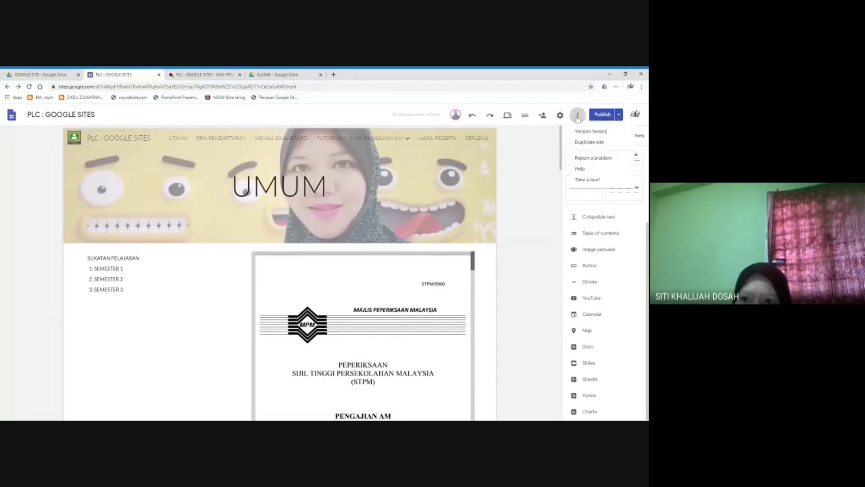
pyautogui.click(620, 114)
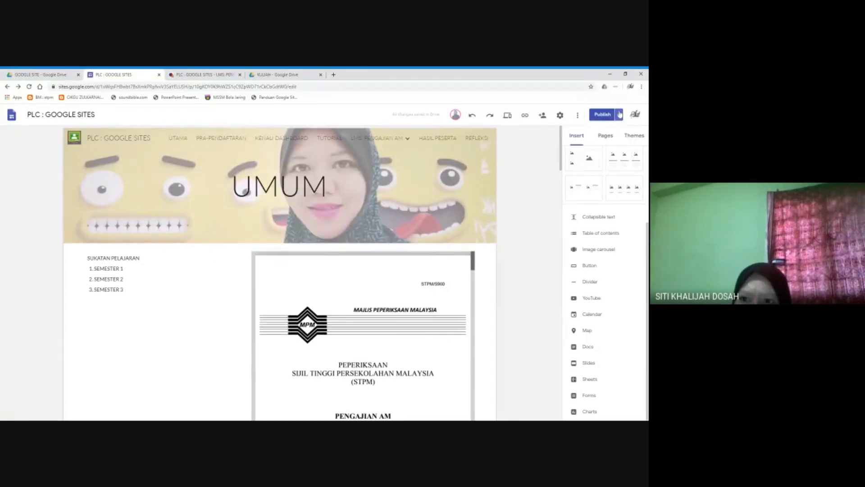
# Look over the publishing options and copy the published site's link.
pyautogui.click(619, 114)
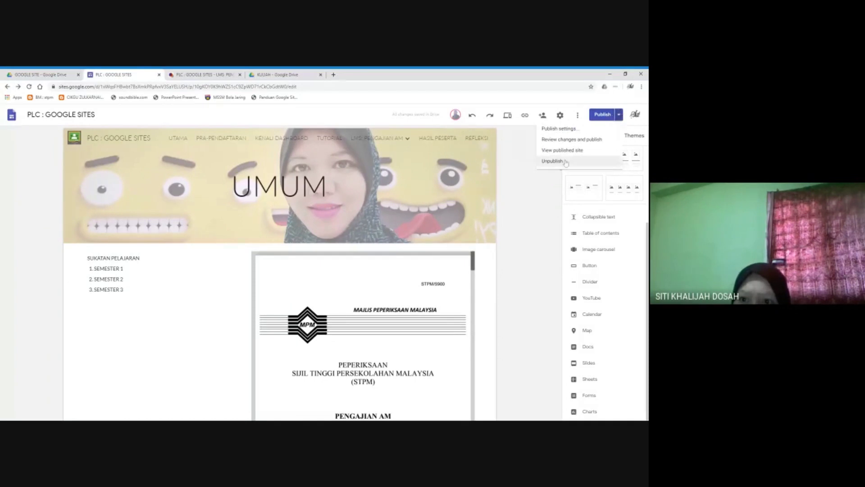
pyautogui.click(526, 214)
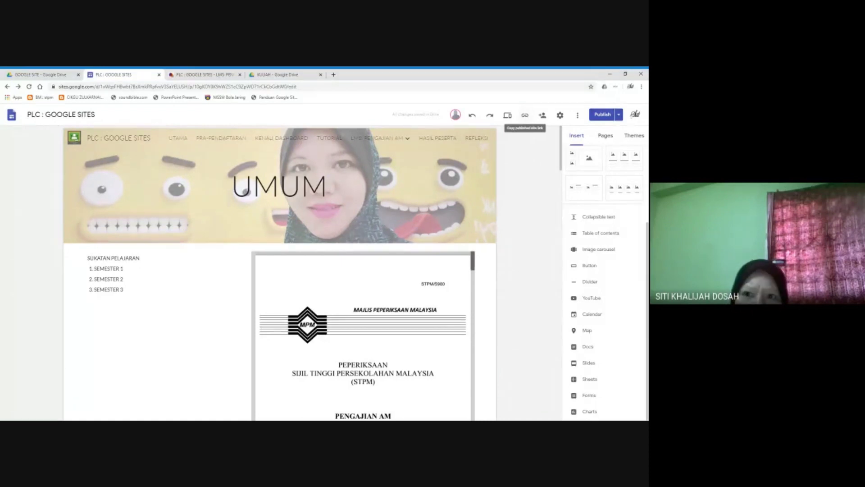
pyautogui.click(525, 115)
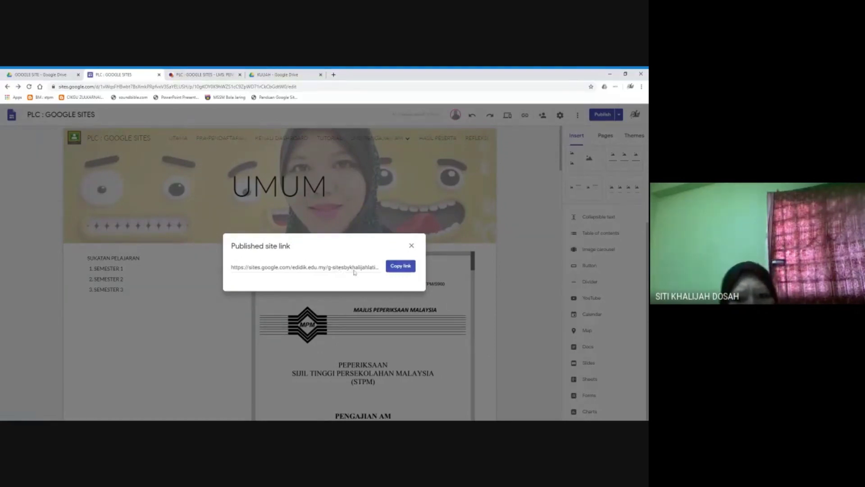
pyautogui.click(399, 267)
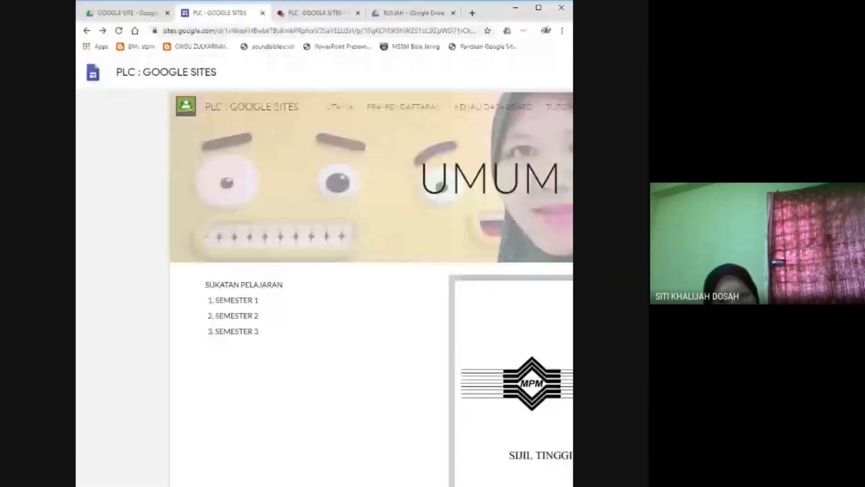
pyautogui.click(385, 107)
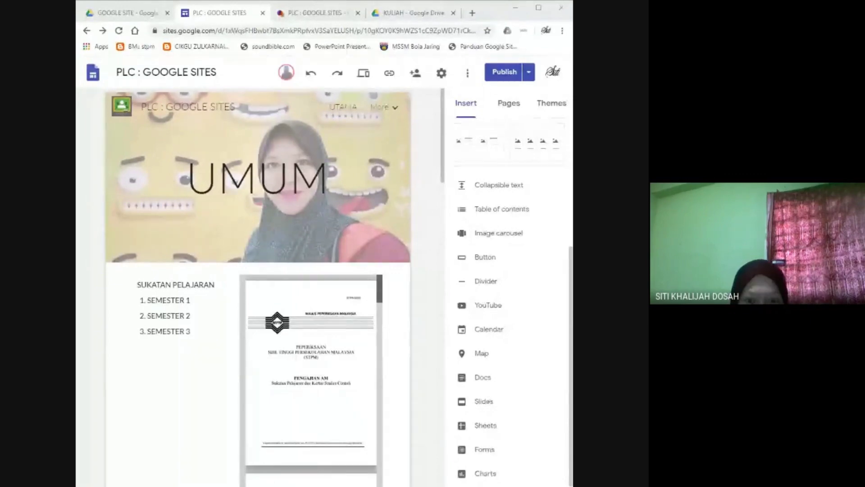
# Open the site's sharing settings and save the draft access as Off - Specific people.
pyautogui.moveTo(325, 219)
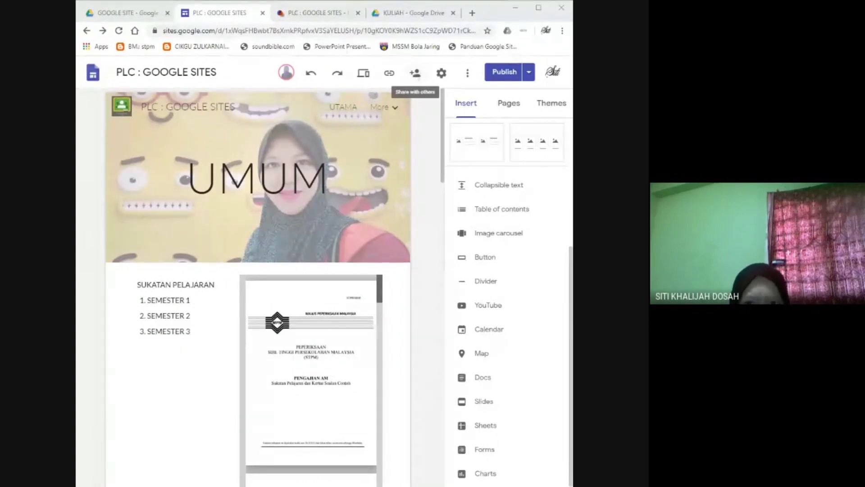
pyautogui.click(420, 76)
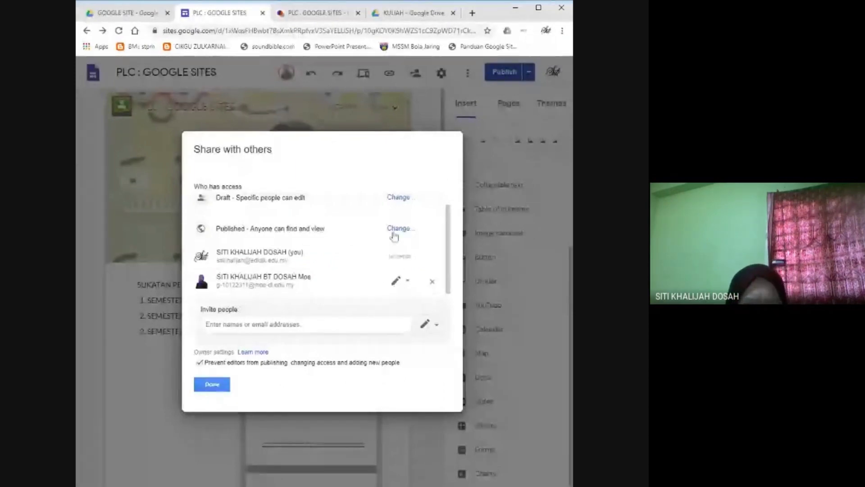
pyautogui.scroll(1, 395, 228)
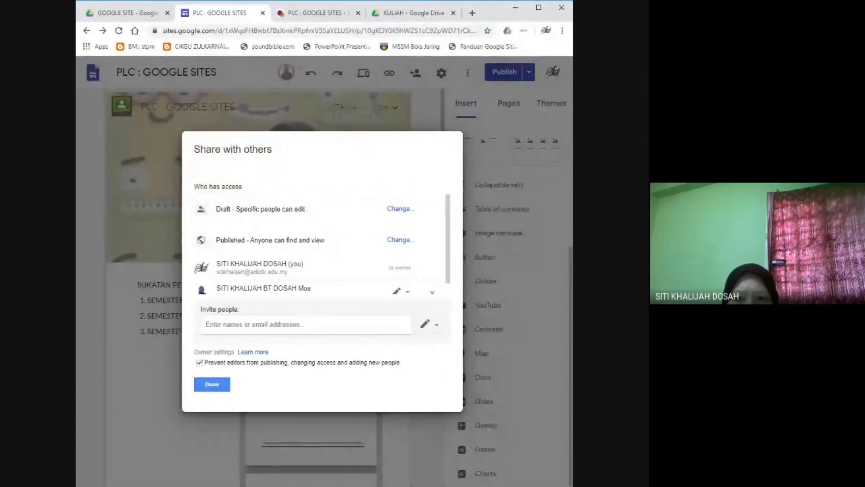
pyautogui.click(399, 210)
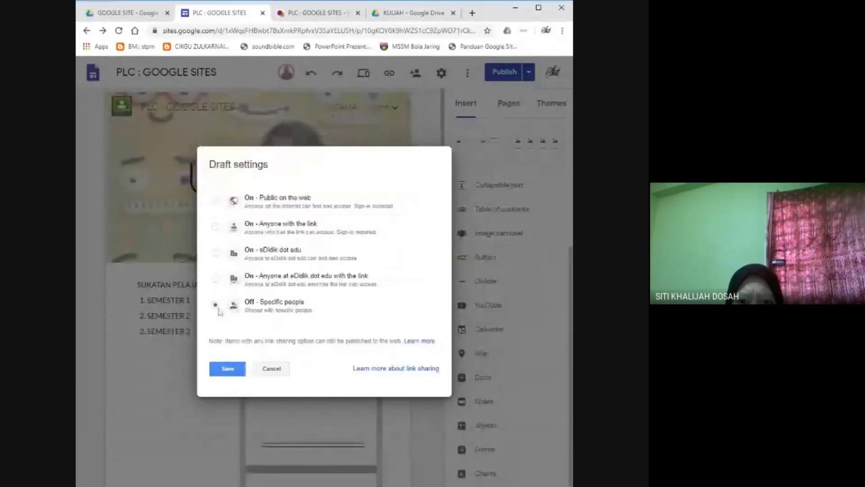
pyautogui.click(229, 369)
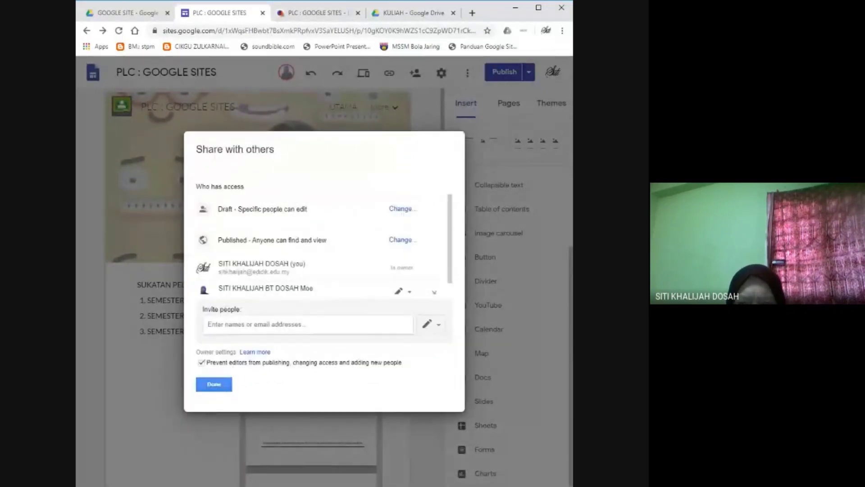
# Try adding a collaborator's suggested e-mail address to the invitation, and remove it before sending.
pyautogui.click(240, 327)
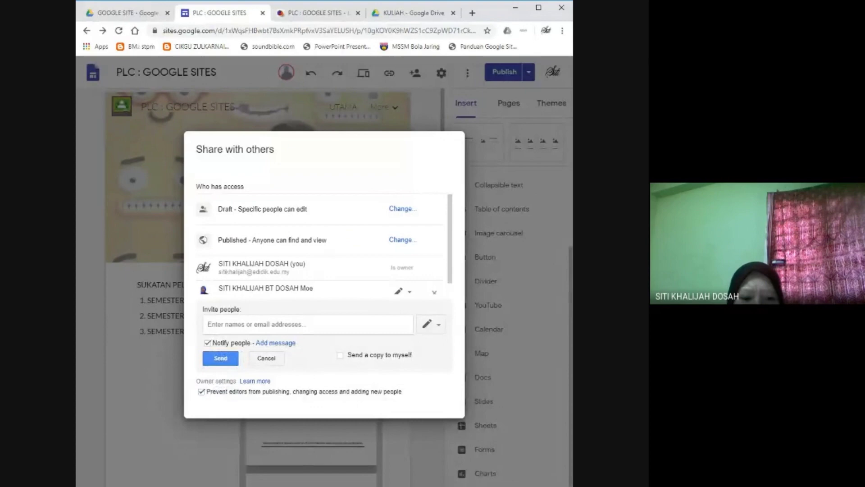
pyautogui.write('g-')
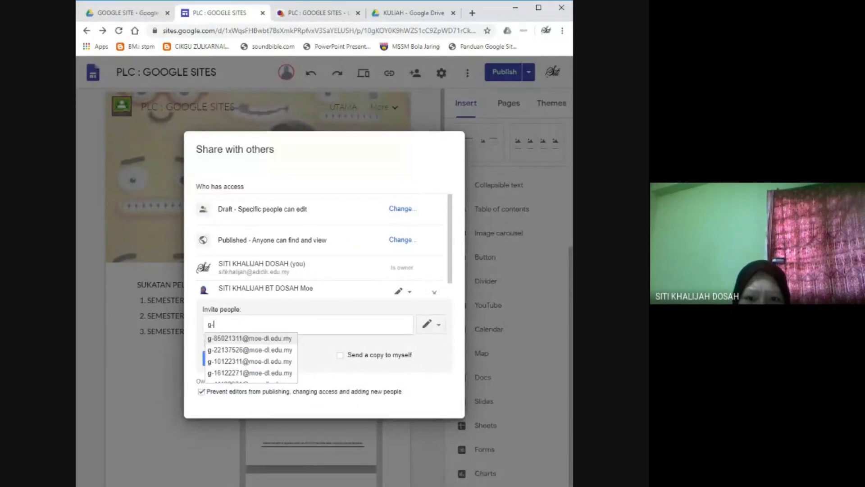
pyautogui.click(232, 363)
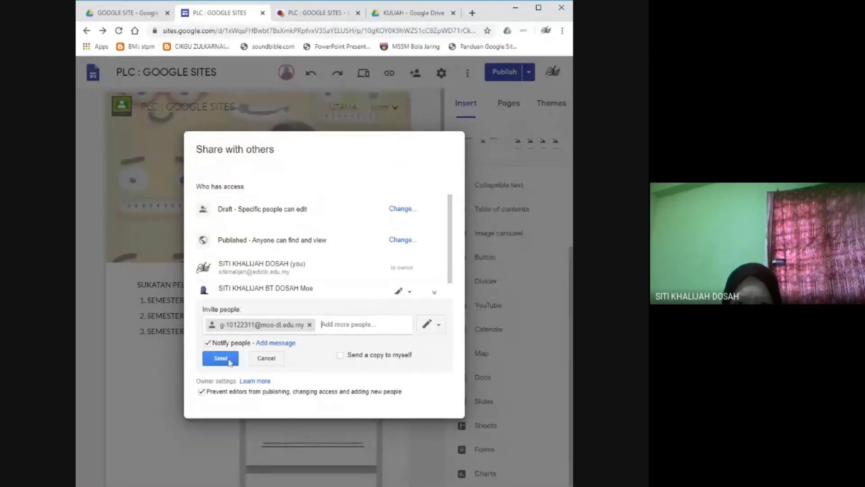
pyautogui.click(309, 324)
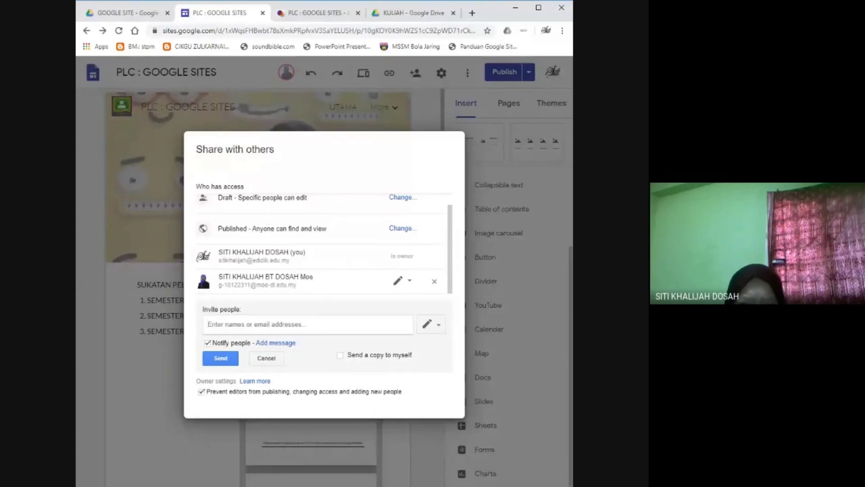
# Save the publishing settings so anyone can find and view the published version, cancel the empty invitation and finish sharing.
pyautogui.click(401, 229)
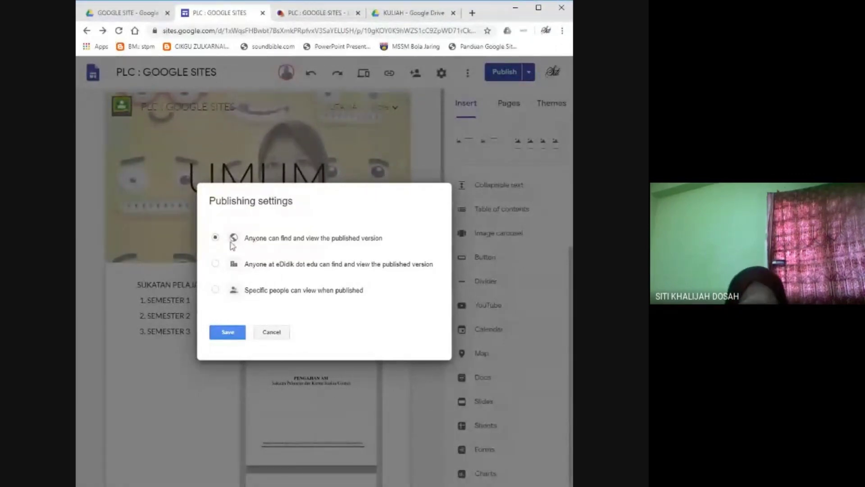
pyautogui.click(225, 332)
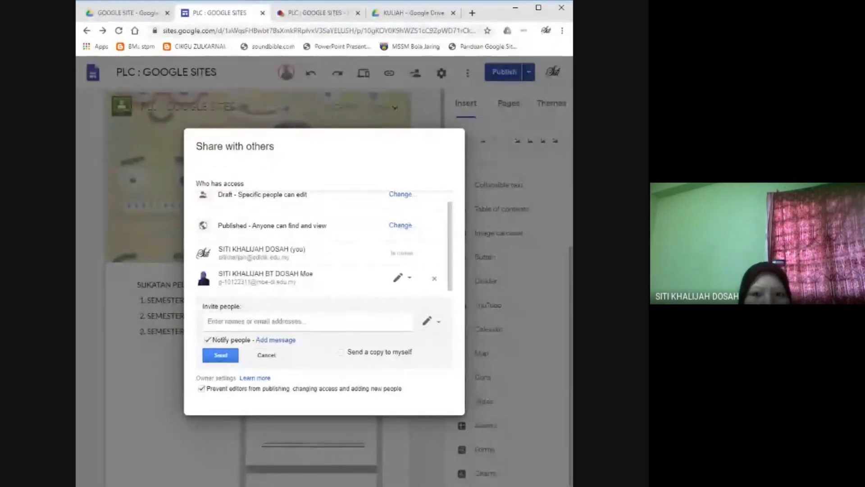
pyautogui.click(221, 355)
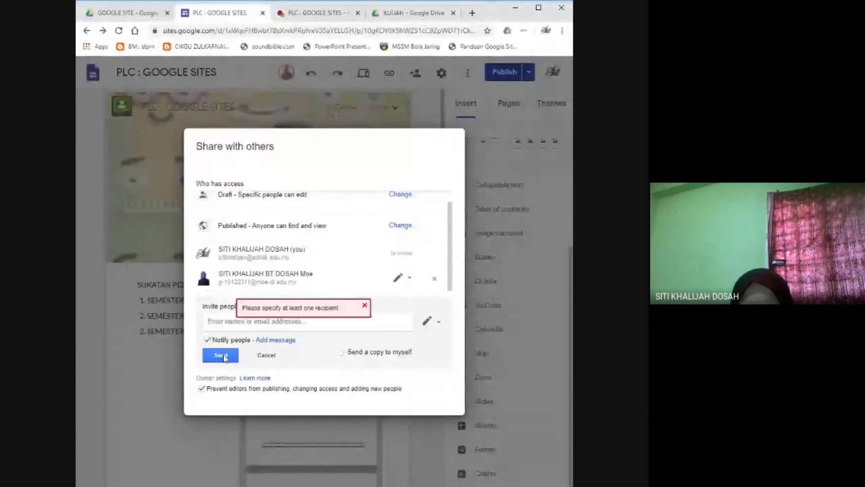
pyautogui.click(365, 306)
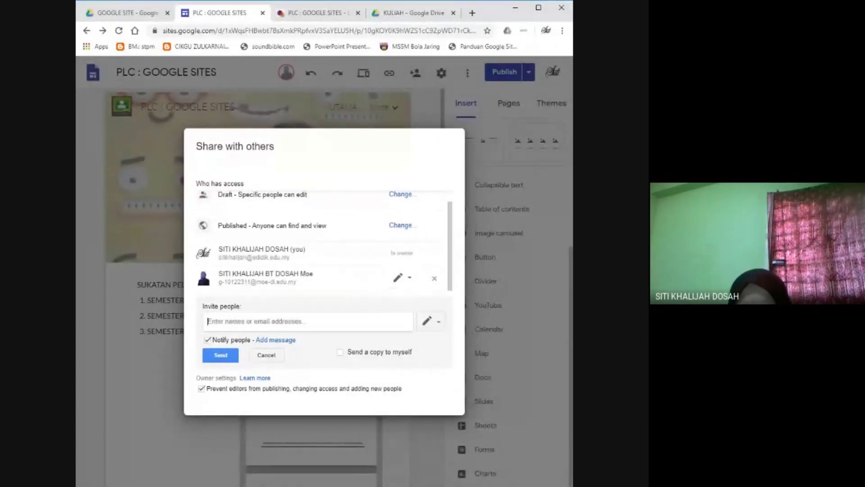
pyautogui.click(274, 356)
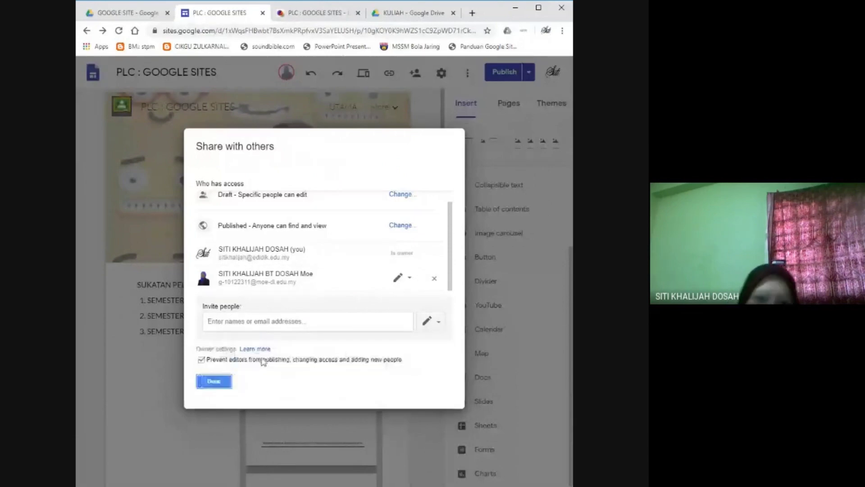
pyautogui.click(226, 381)
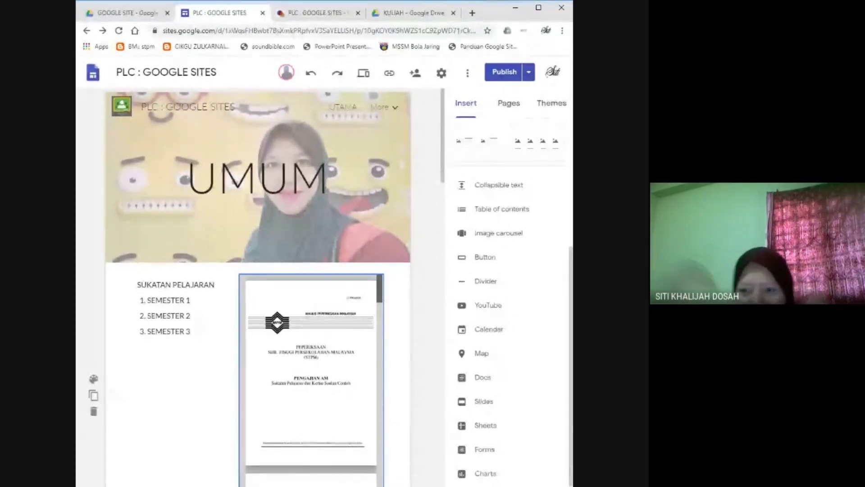
pyautogui.click(228, 341)
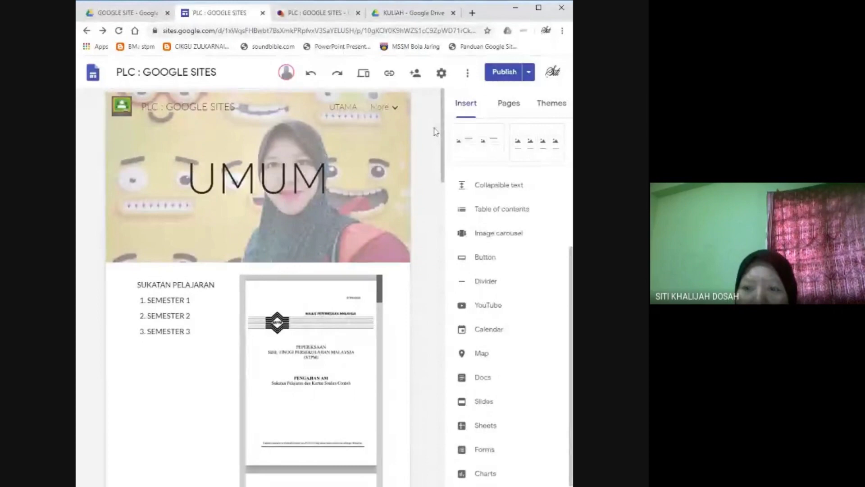
pyautogui.scroll(-1, 435, 131)
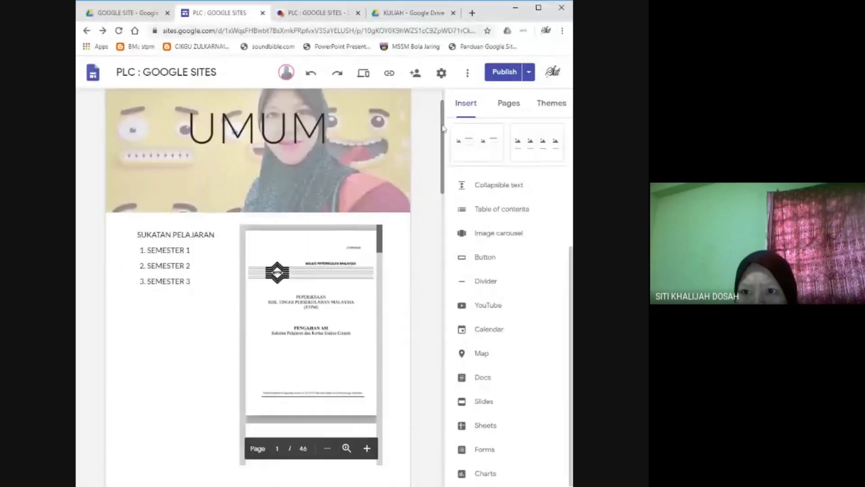
pyautogui.scroll(1, 446, 111)
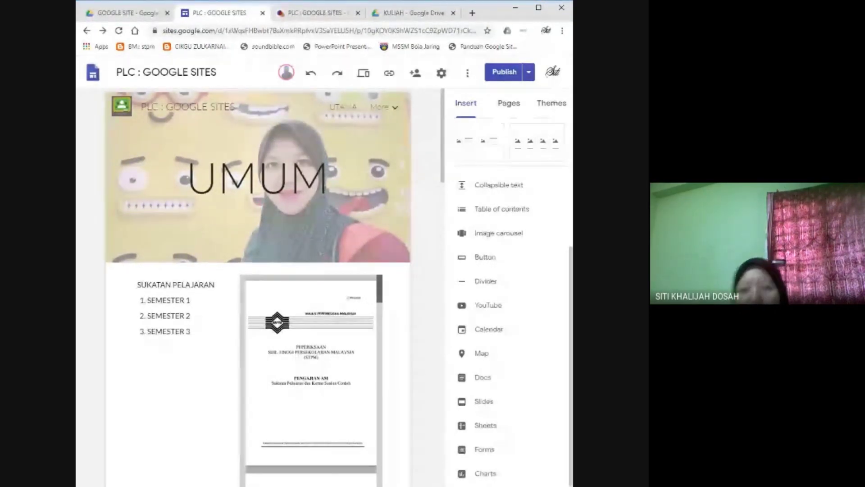
pyautogui.moveTo(410, 153)
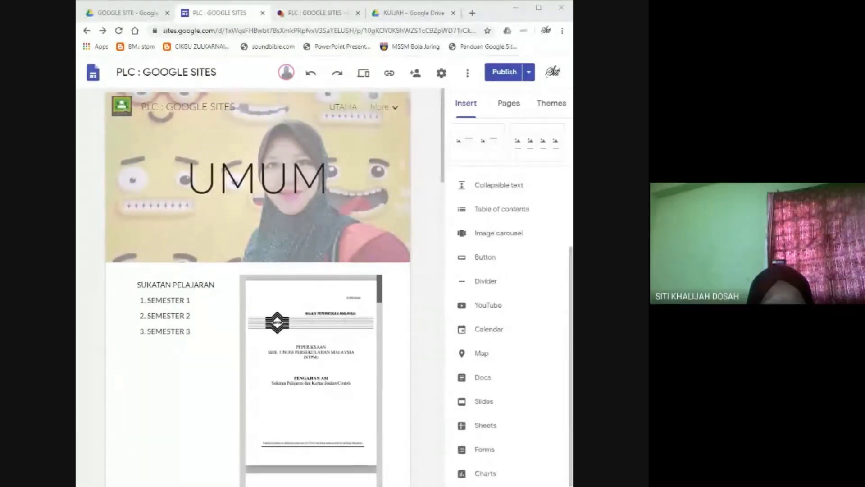
pyautogui.moveTo(256, 180)
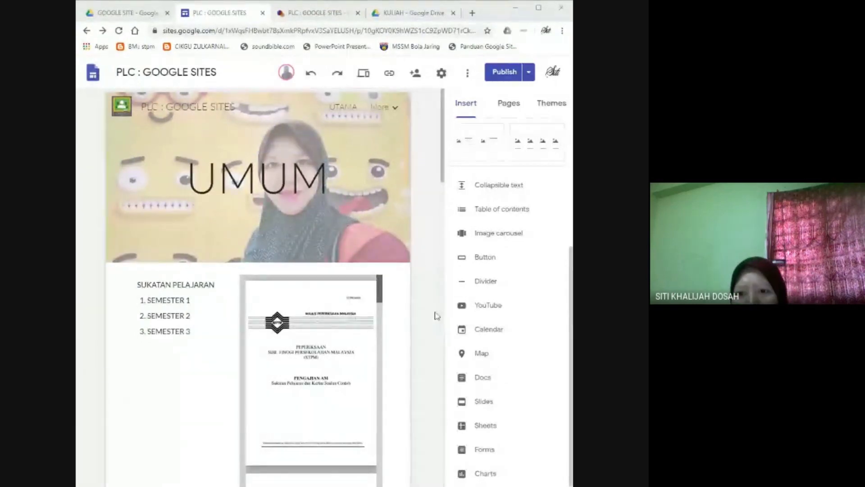
# Examine the class calendar at the end of the UMUM page and glance at the published site.
pyautogui.scroll(-20, 392, 294)
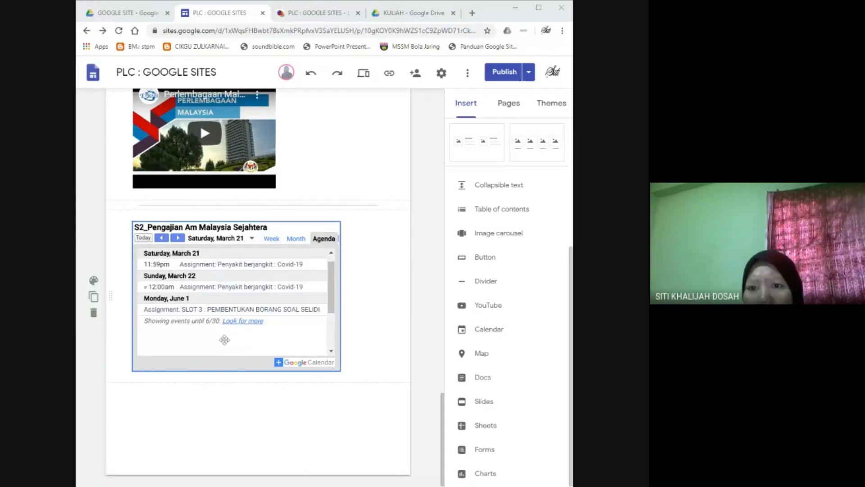
pyautogui.click(372, 245)
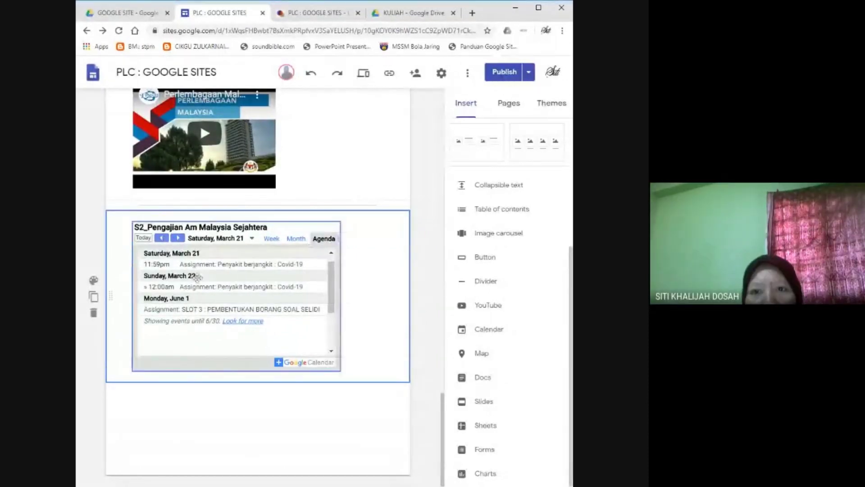
pyautogui.click(339, 14)
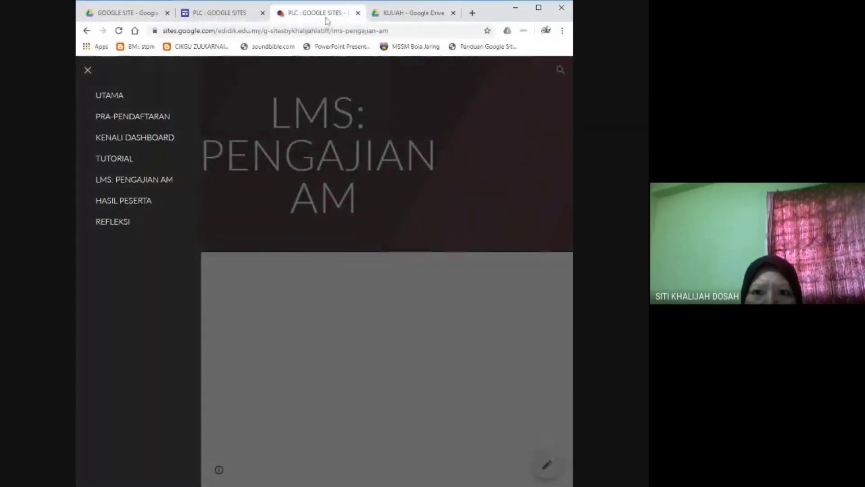
pyautogui.click(225, 17)
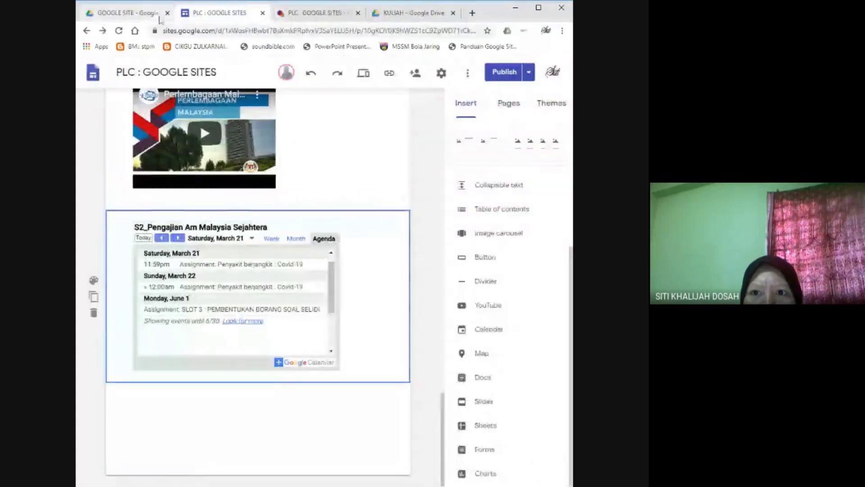
# Close the KULIAH Drive page and dismiss the navigation menu on the published LMS: PENGAJIAN AM page.
pyautogui.click(406, 12)
pyautogui.click(444, 12)
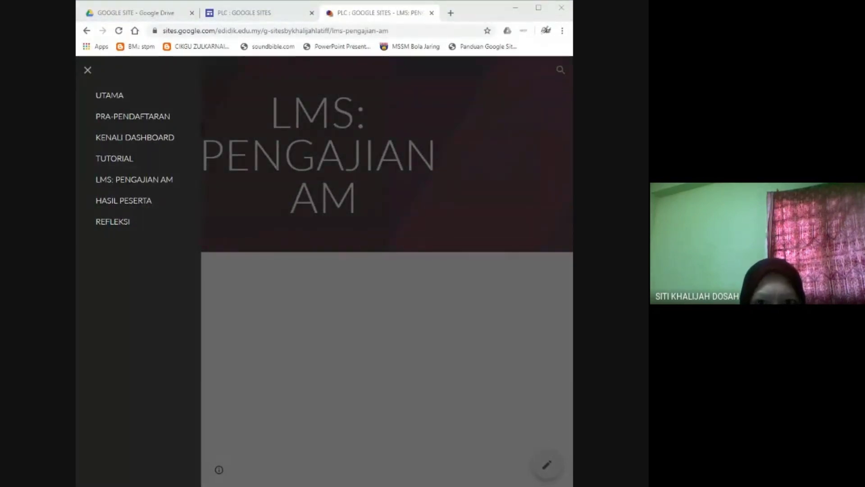
pyautogui.click(397, 317)
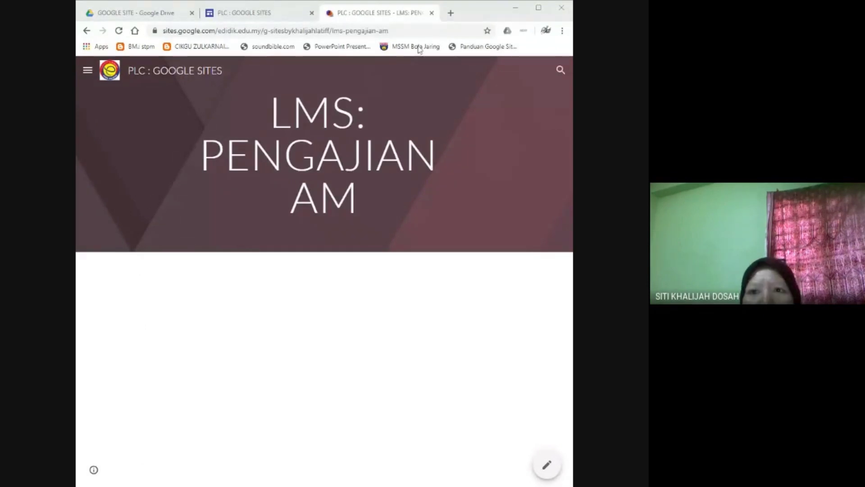
# Reload the UMUM page in the site editor and check the embedded class calendar at its end.
pyautogui.click(283, 16)
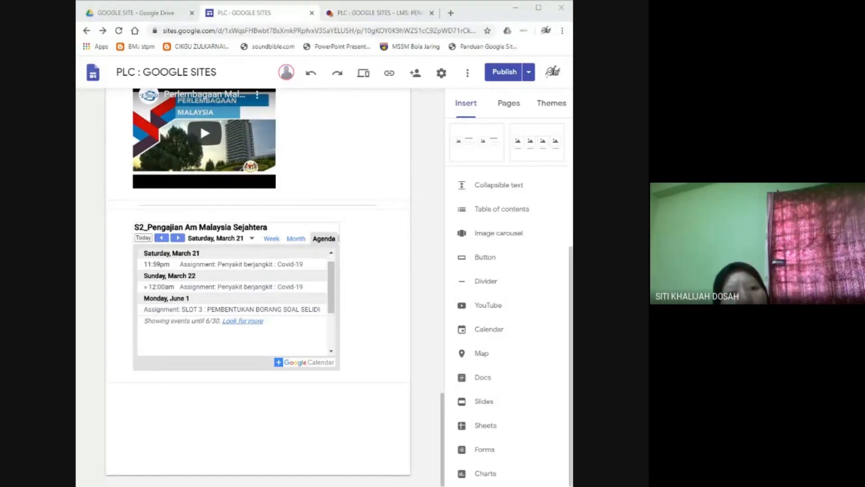
pyautogui.click(390, 257)
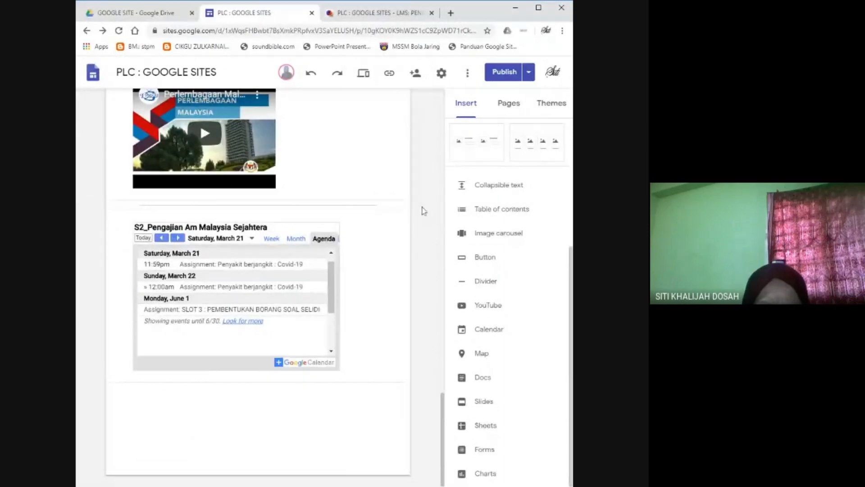
pyautogui.press('F5')
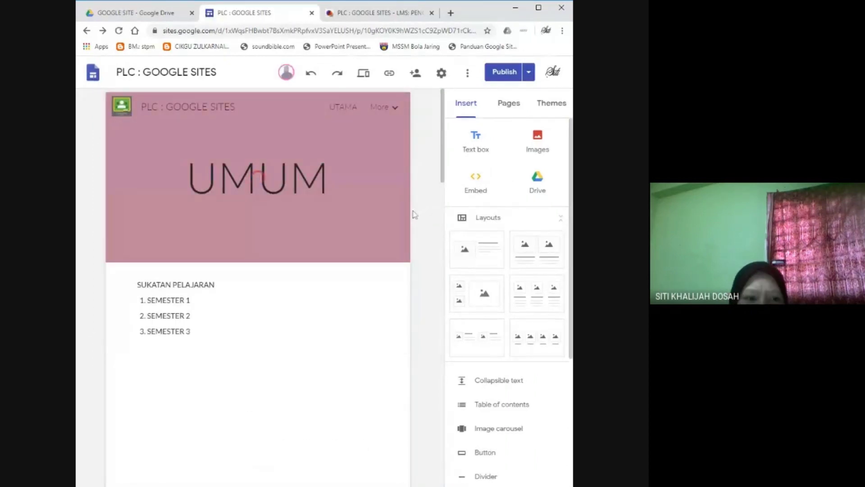
pyautogui.scroll(-10, 417, 225)
pyautogui.scroll(-15, 417, 225)
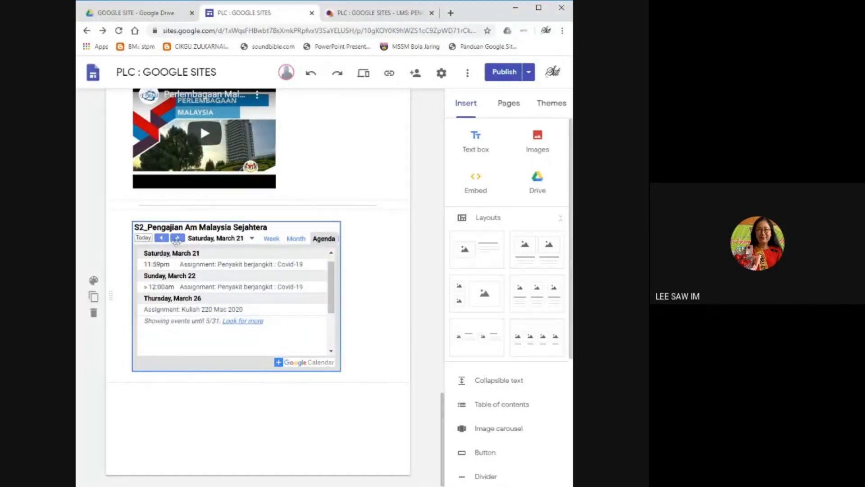
# Preview the UMUM page as a visitor sees it and go to the class calendar at its end.
pyautogui.click(250, 235)
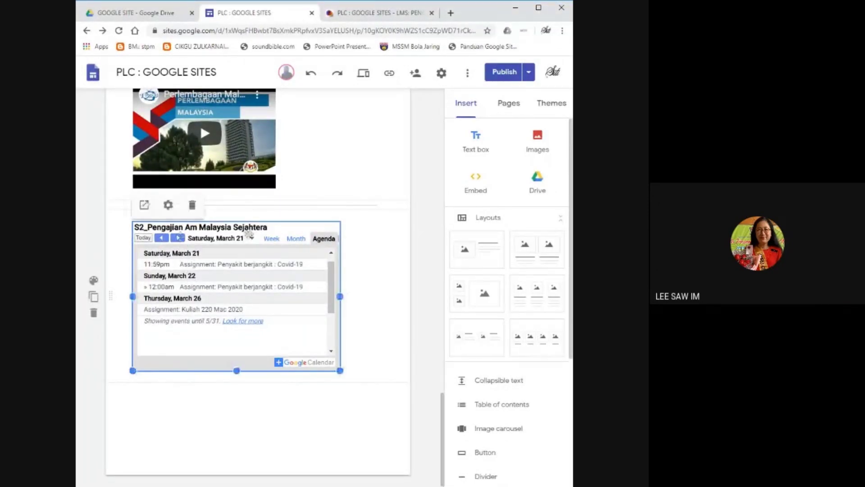
pyautogui.click(363, 73)
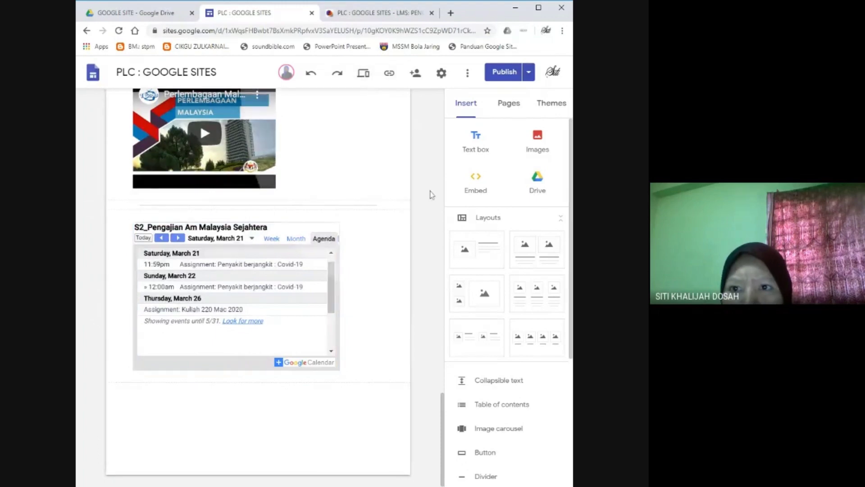
pyautogui.scroll(-10, 394, 258)
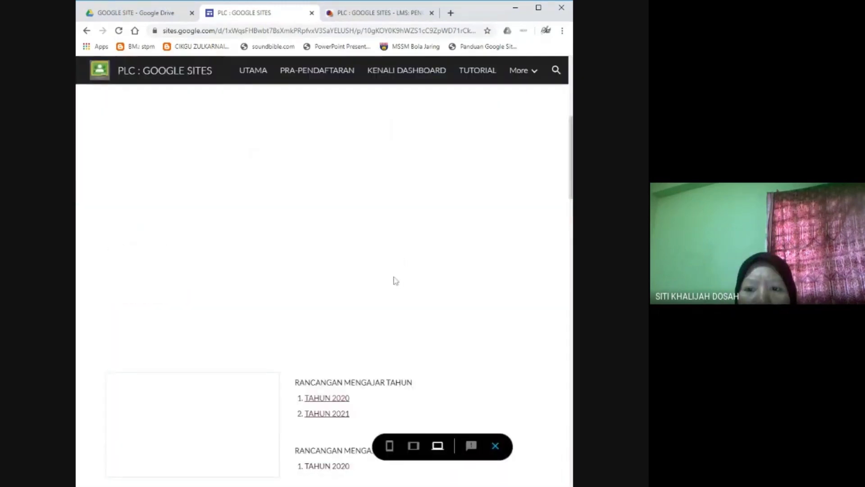
pyautogui.scroll(-8, 394, 277)
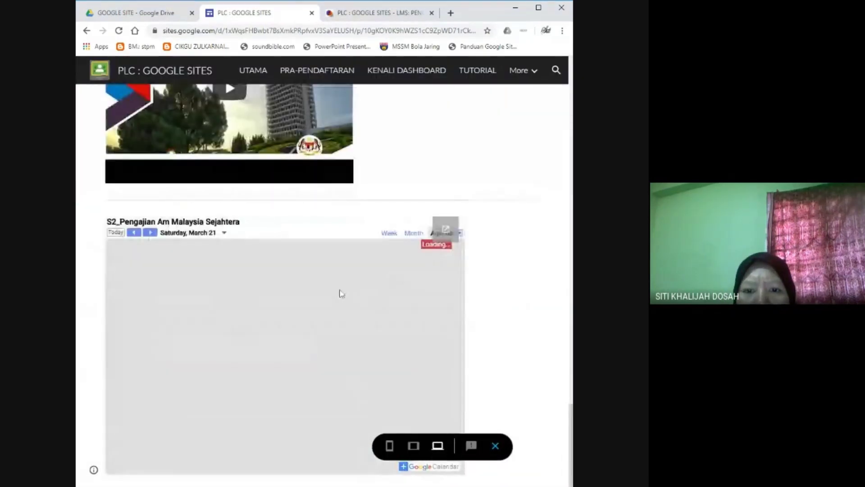
# Jump the previewed class calendar's agenda to March 26, 2020 and back to March 21.
pyautogui.click(223, 234)
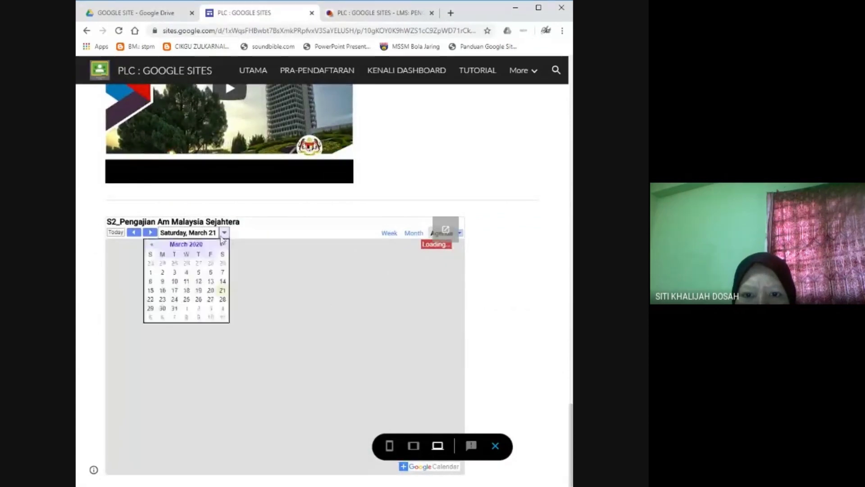
pyautogui.click(199, 298)
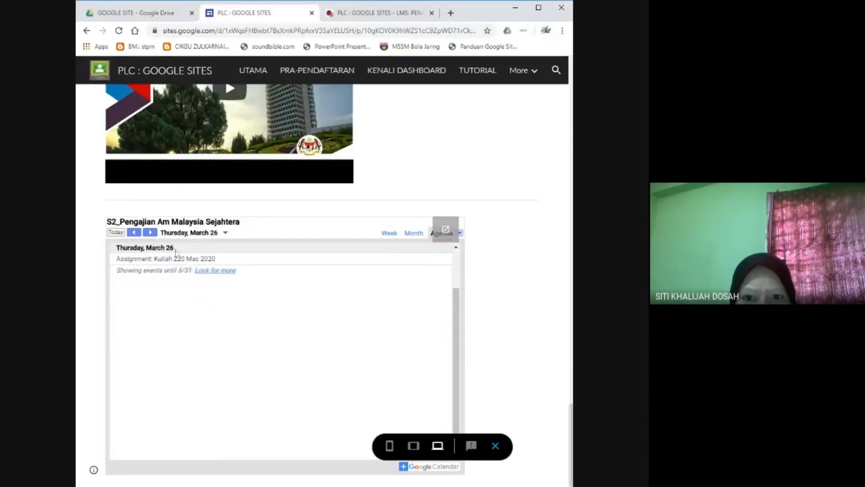
pyautogui.click(225, 232)
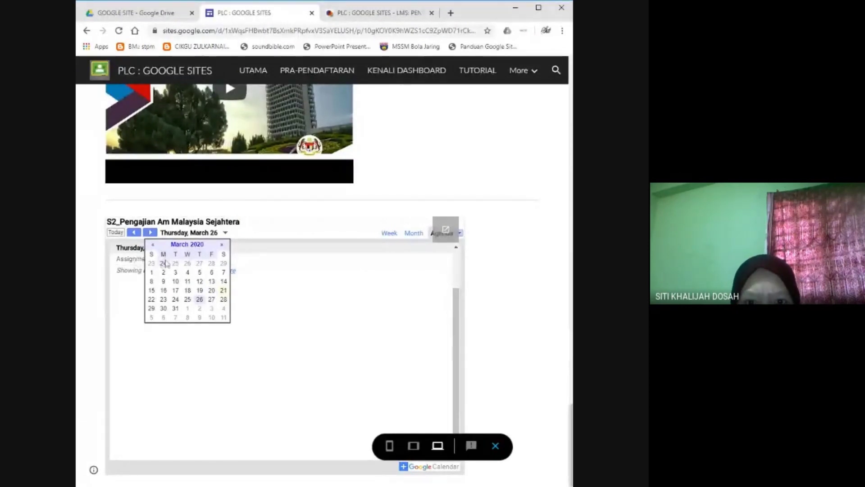
pyautogui.click(224, 290)
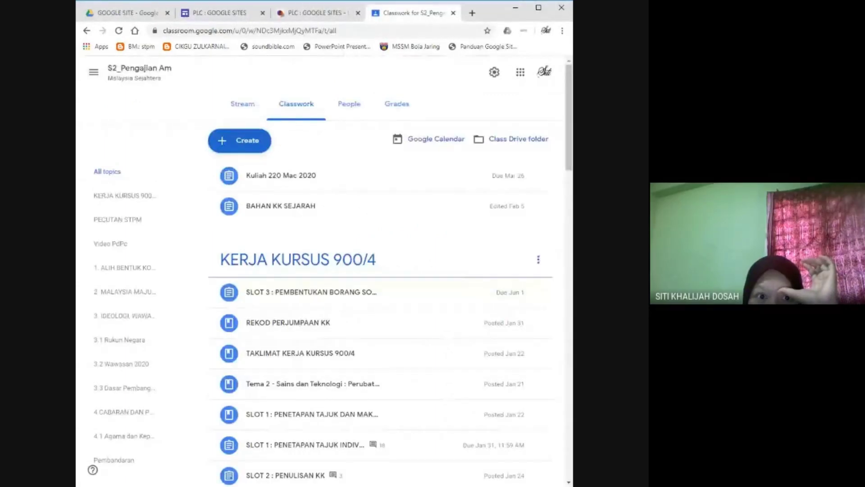
# Look through the S2_Pengajian Am class's stream, people and classwork in Google Classroom and show the list of classes.
pyautogui.click(244, 108)
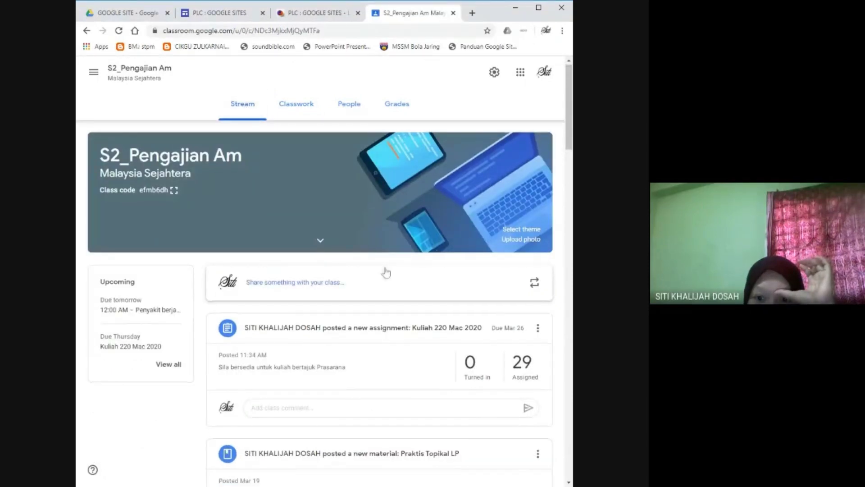
pyautogui.scroll(-2, 386, 272)
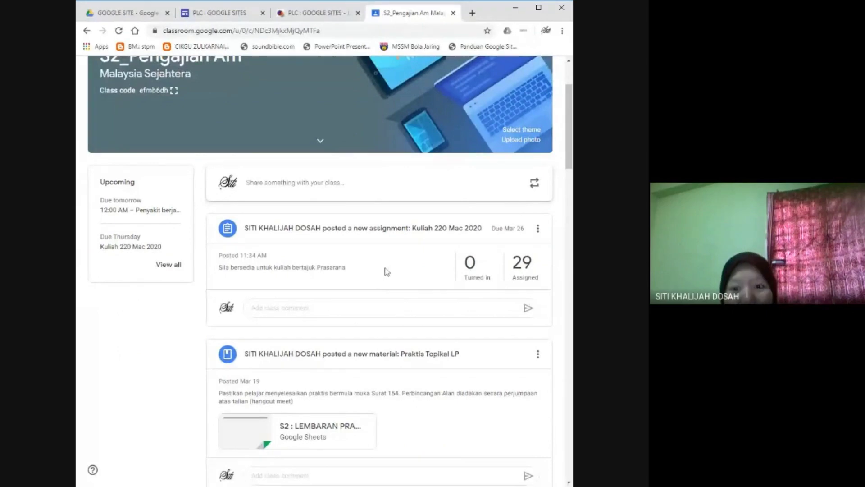
pyautogui.scroll(2, 385, 271)
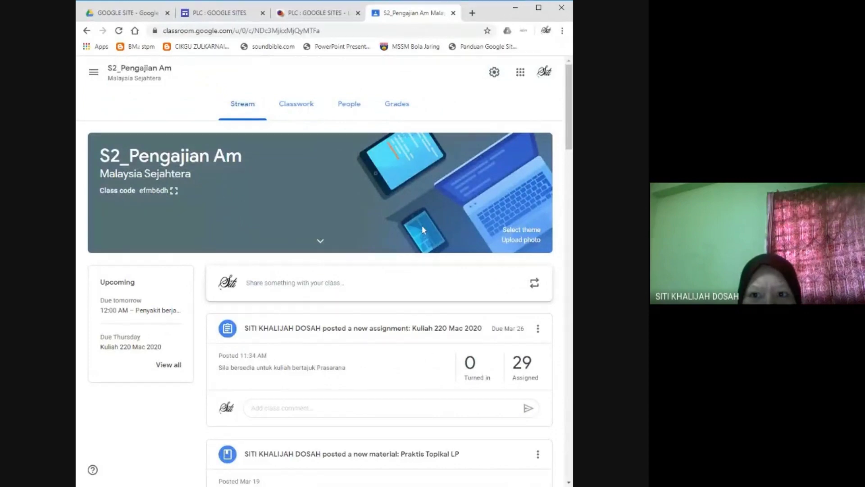
pyautogui.click(350, 104)
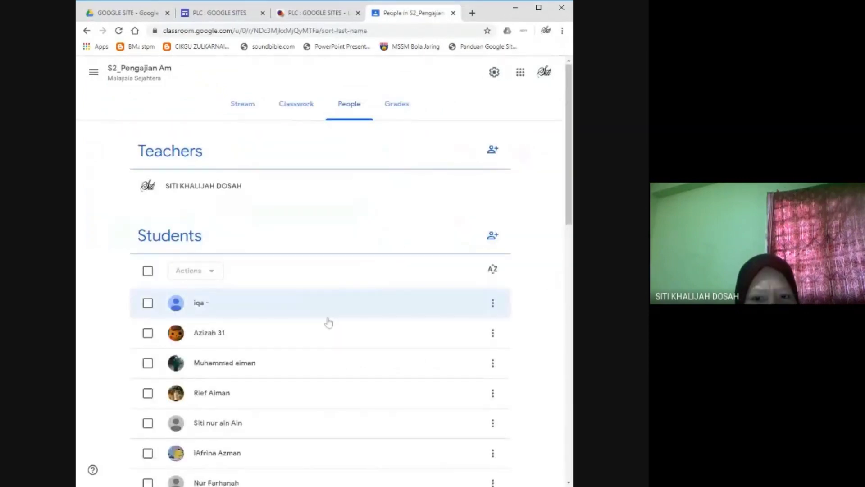
pyautogui.scroll(-3, 266, 262)
pyautogui.scroll(-4, 205, 437)
pyautogui.scroll(8, 225, 432)
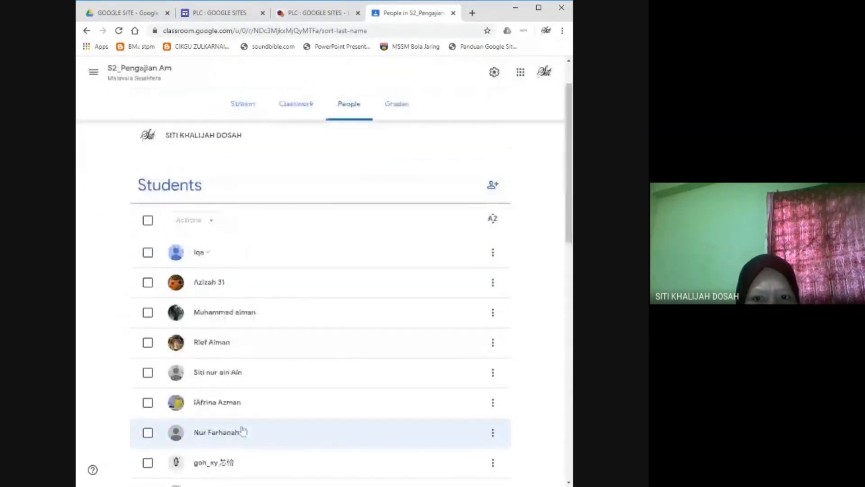
pyautogui.click(298, 110)
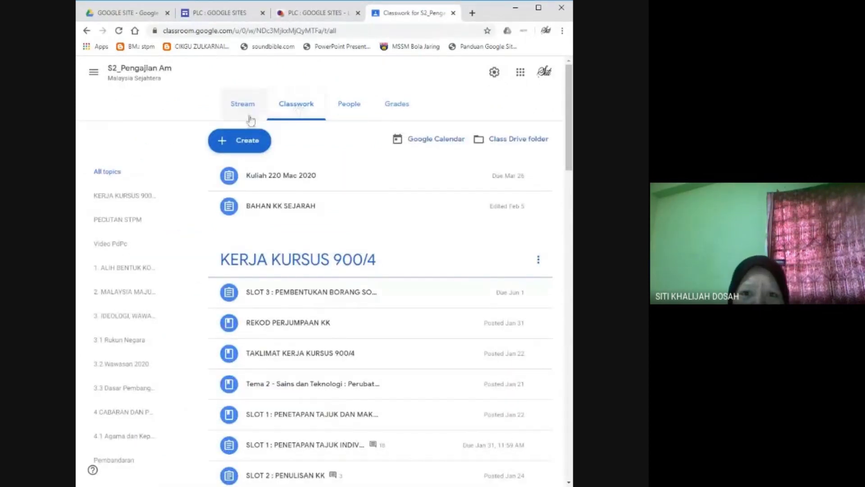
pyautogui.click(94, 72)
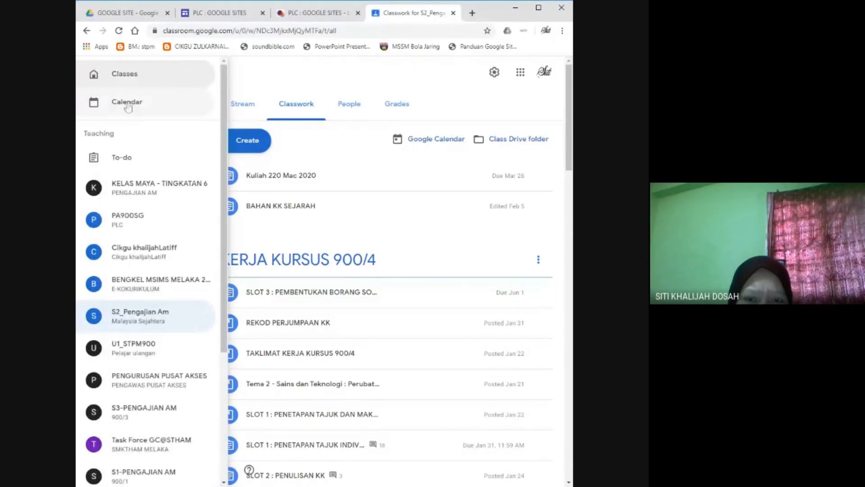
# Return to the previewed UMUM page, glance at the published site, check the remaining navigation entries and leave the preview.
pyautogui.click(233, 17)
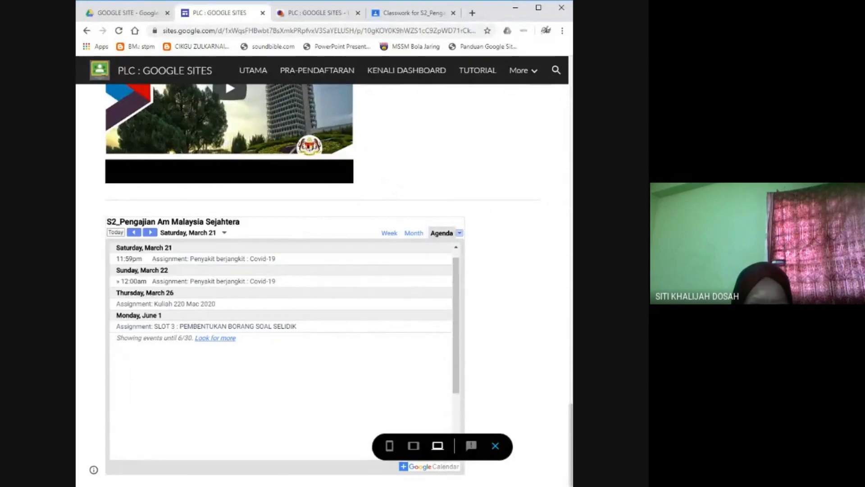
pyautogui.click(298, 18)
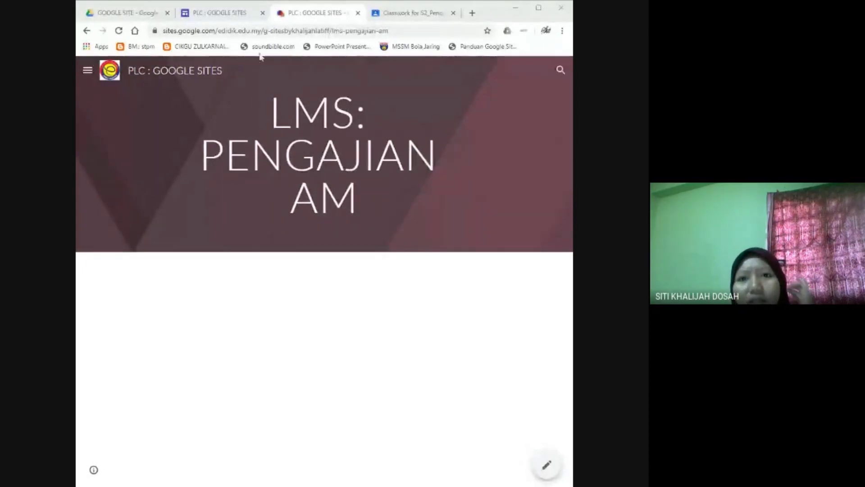
pyautogui.click(231, 18)
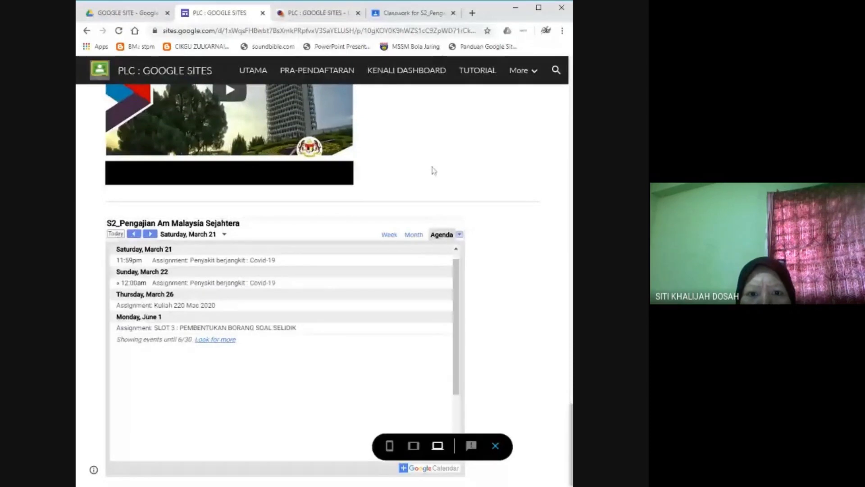
pyautogui.scroll(10, 433, 169)
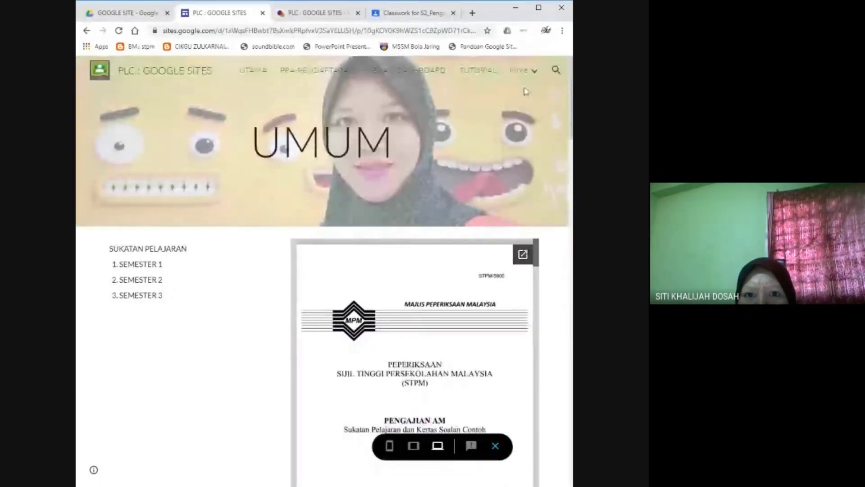
pyautogui.click(522, 70)
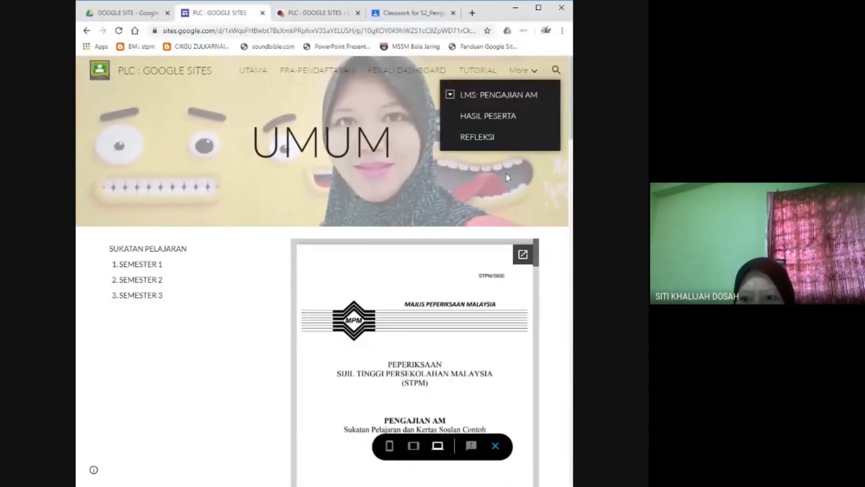
pyautogui.click(496, 446)
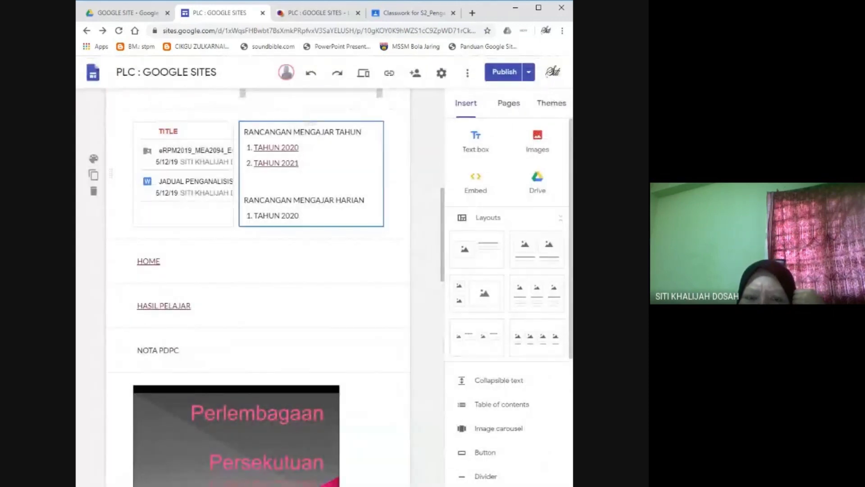
# Set the site's navigation mode to Side in the site settings and close the settings.
pyautogui.click(467, 74)
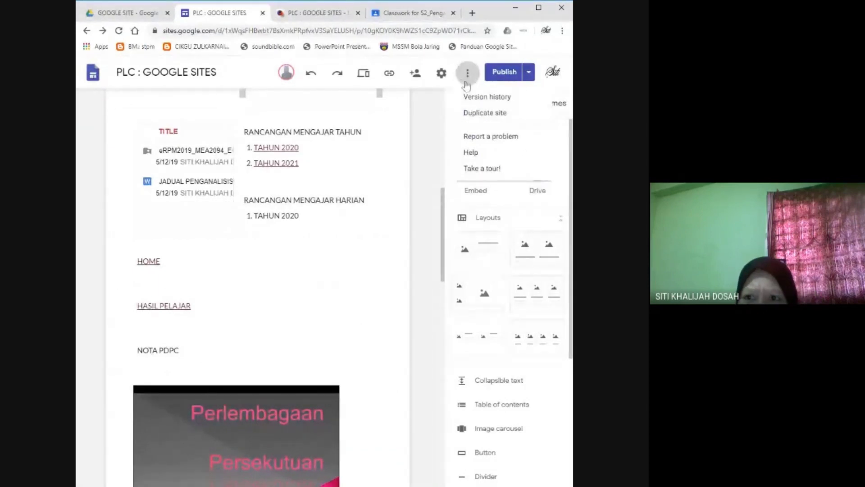
pyautogui.click(441, 74)
pyautogui.click(442, 76)
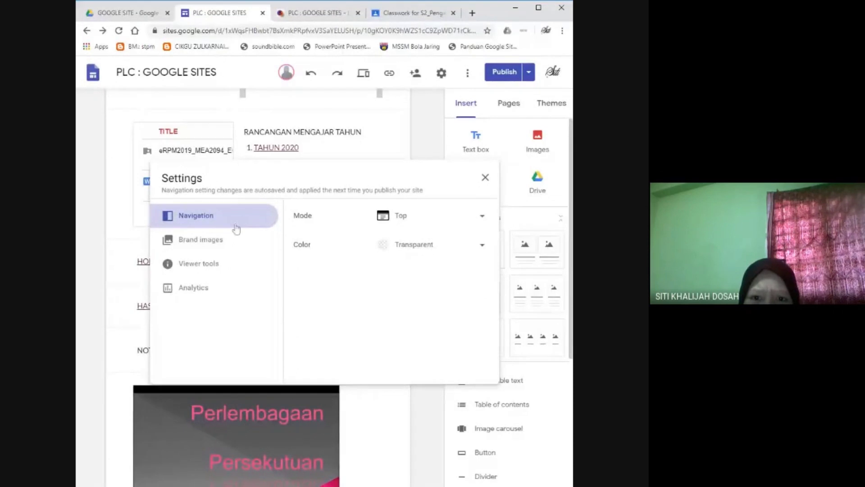
pyautogui.click(399, 221)
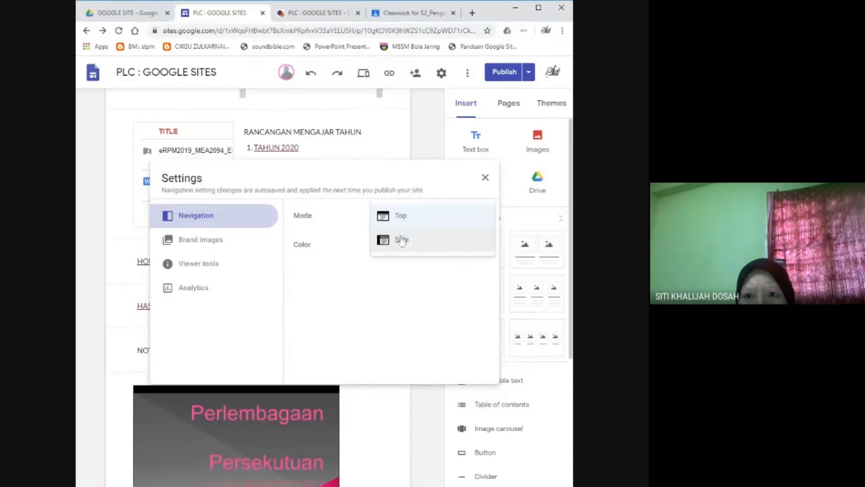
pyautogui.click(402, 241)
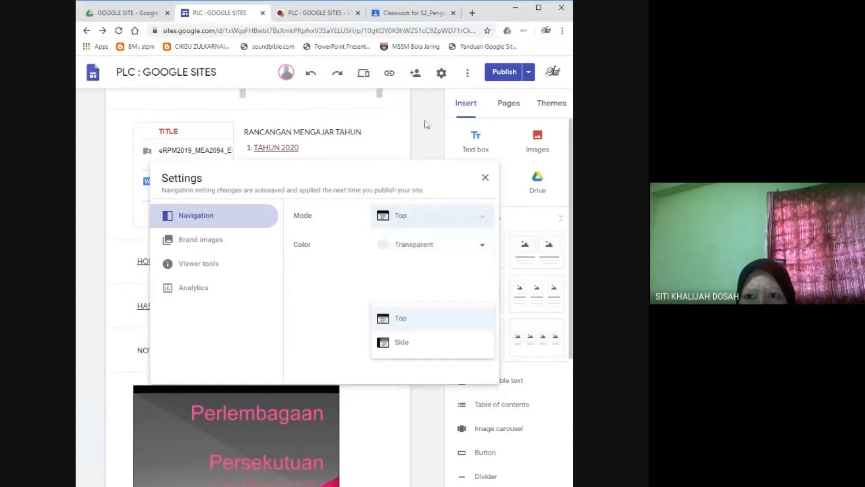
pyautogui.click(424, 121)
pyautogui.click(443, 75)
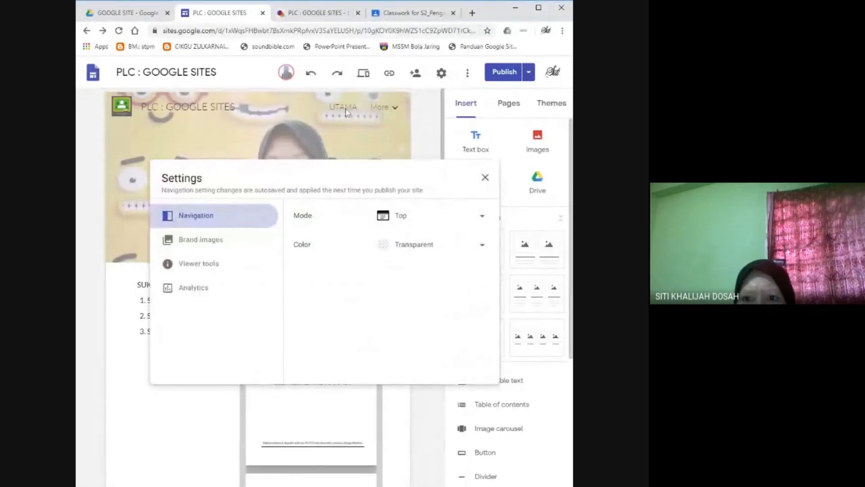
pyautogui.click(412, 222)
pyautogui.click(401, 239)
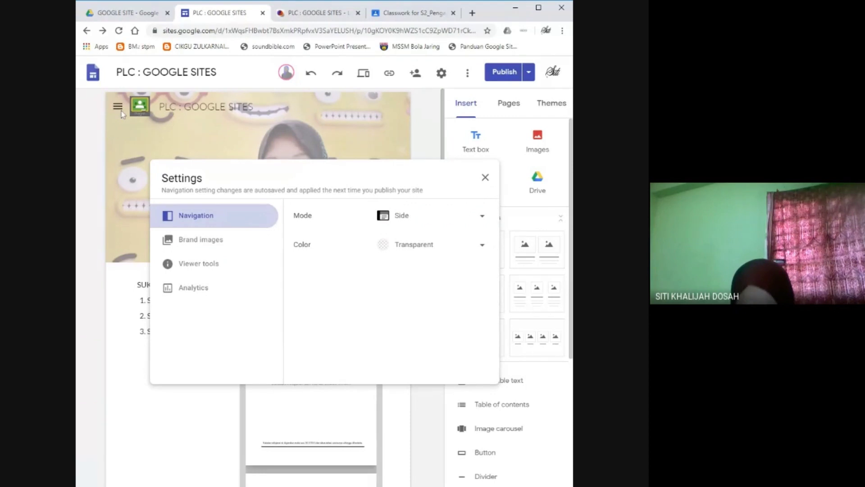
pyautogui.click(492, 180)
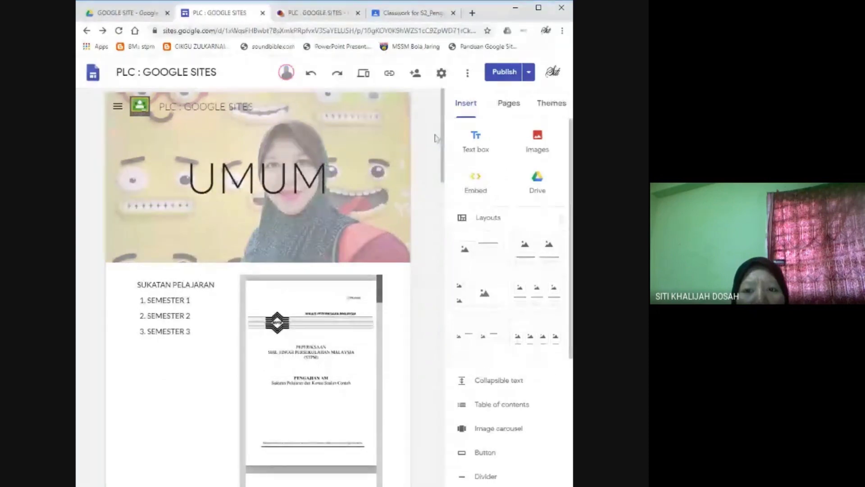
# Insert a text box below the class calendar at the end of the UMUM page, in Title style, reading "drjaa07".
pyautogui.moveTo(409, 142)
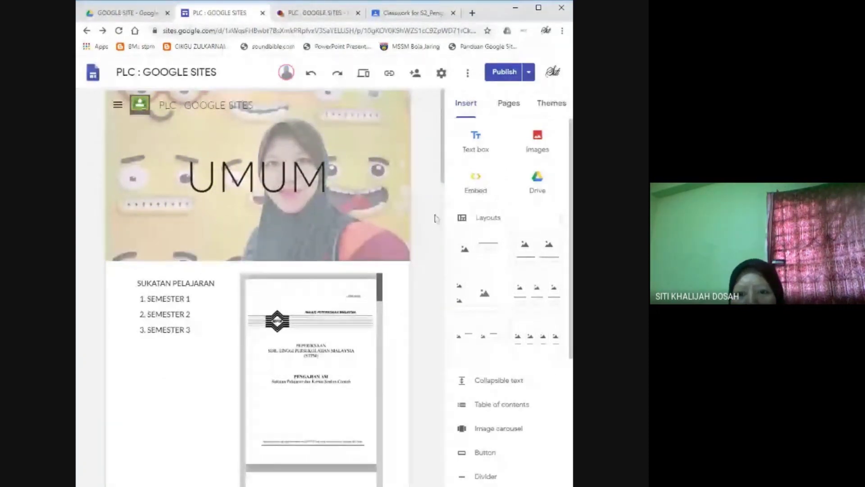
pyautogui.scroll(-10, 434, 218)
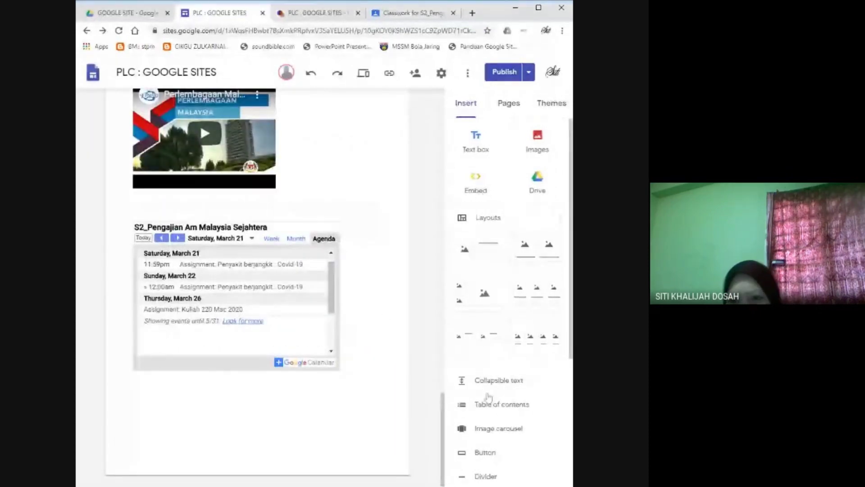
pyautogui.scroll(-2, 483, 408)
pyautogui.click(485, 380)
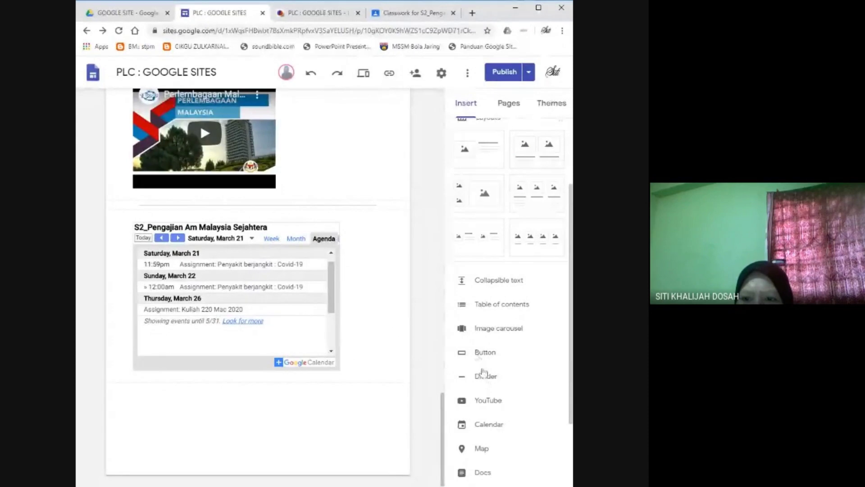
pyautogui.scroll(3, 480, 356)
pyautogui.click(479, 148)
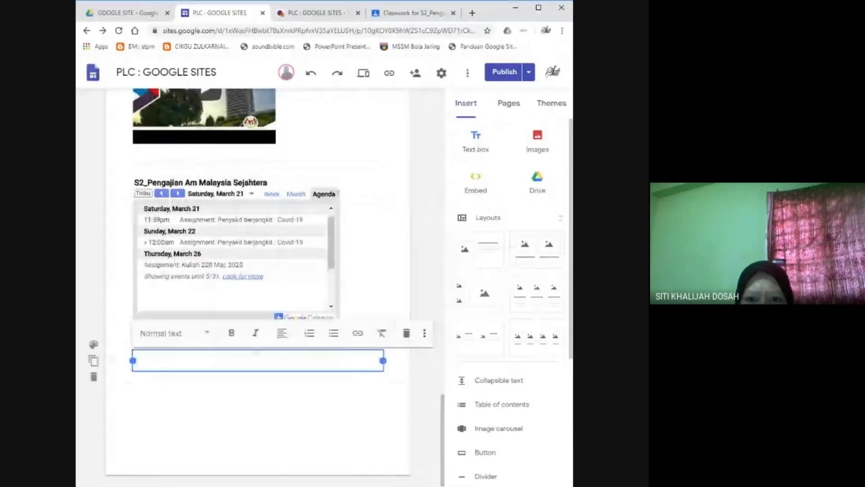
pyautogui.click(207, 333)
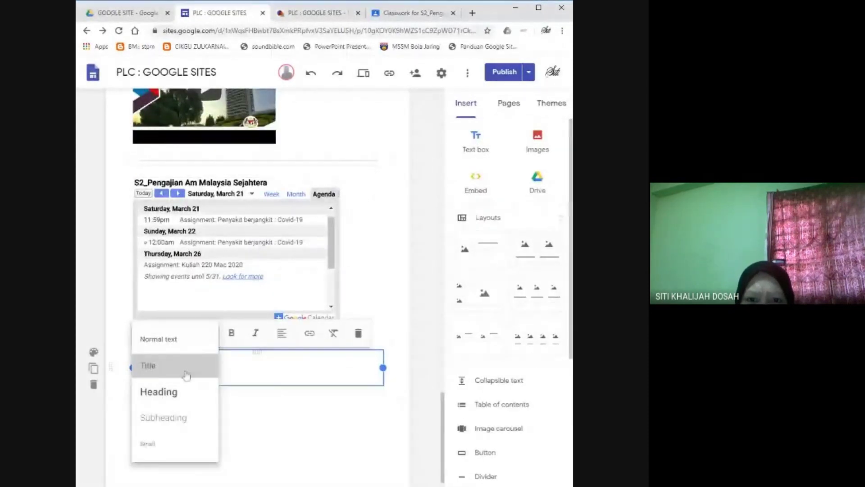
pyautogui.click(181, 365)
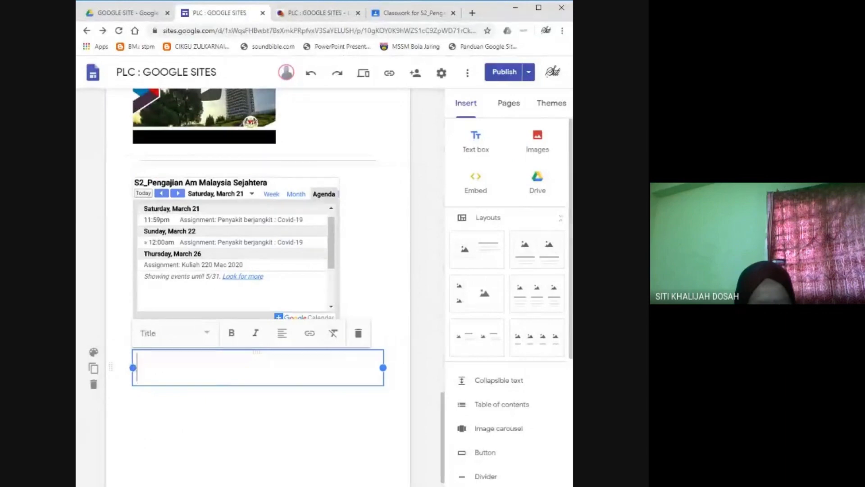
pyautogui.write('drj')
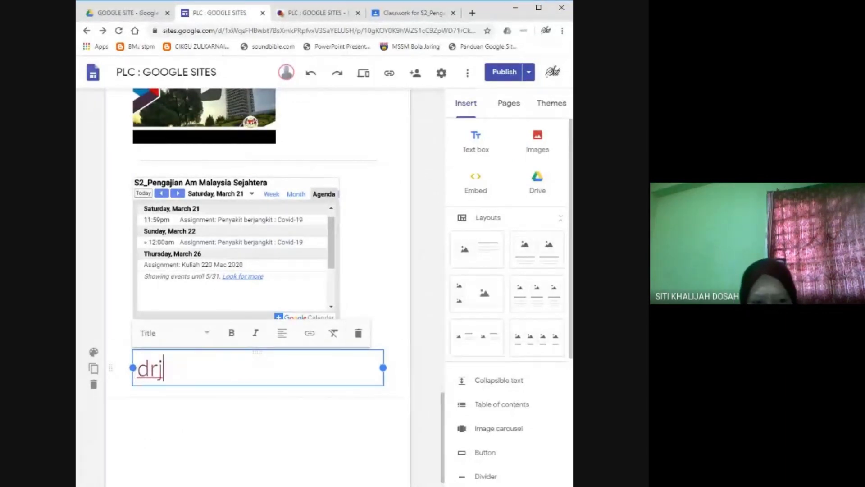
pyautogui.write('aa07')
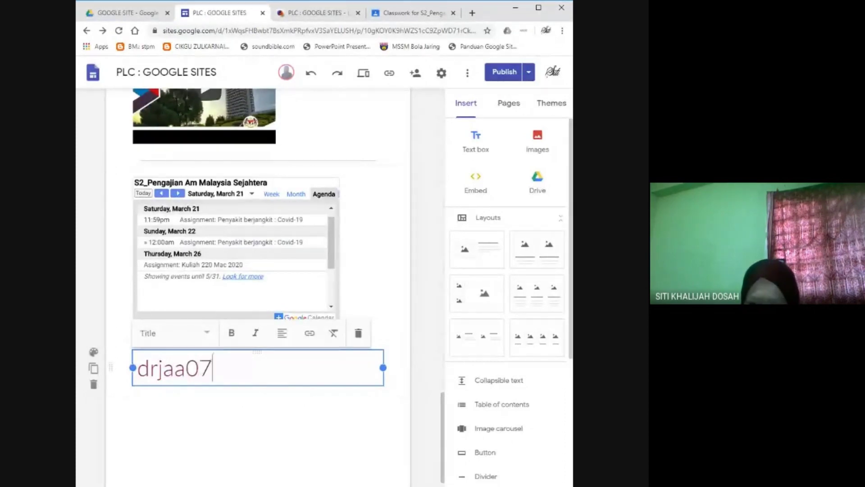
# Make the "drjaa07" title bold and centred, keeping the Title style.
pyautogui.hotkey('ctrl', 'a')
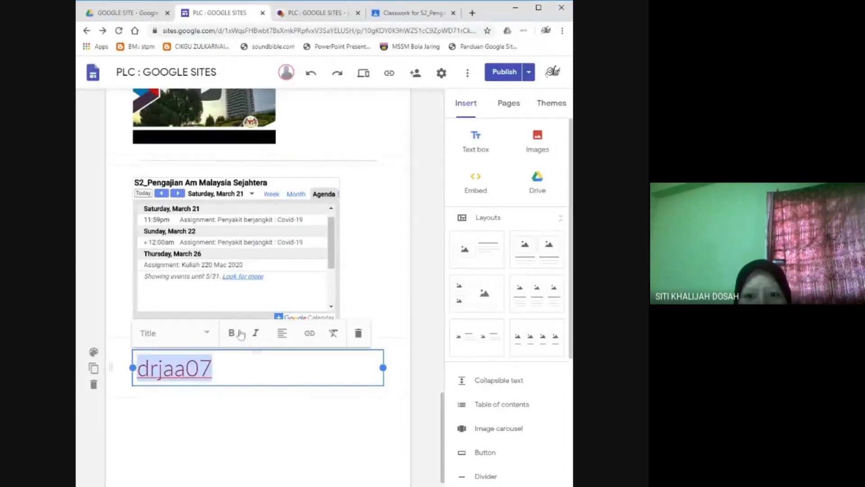
pyautogui.click(240, 333)
pyautogui.click(282, 332)
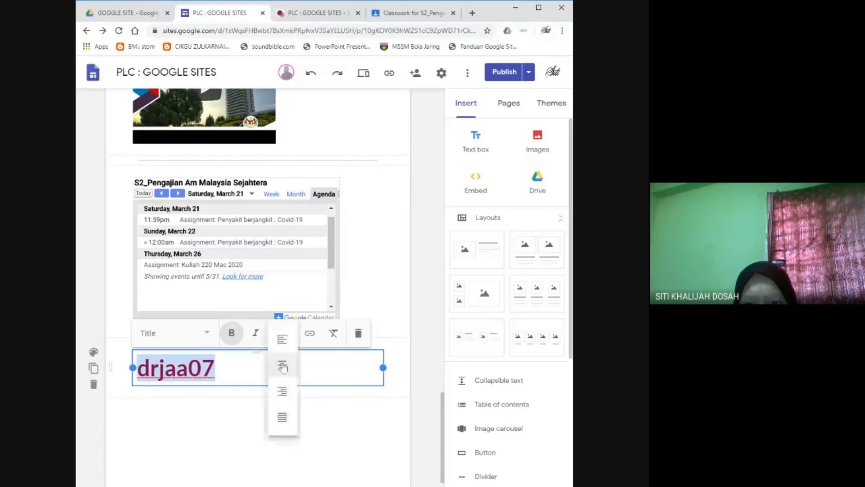
pyautogui.click(285, 372)
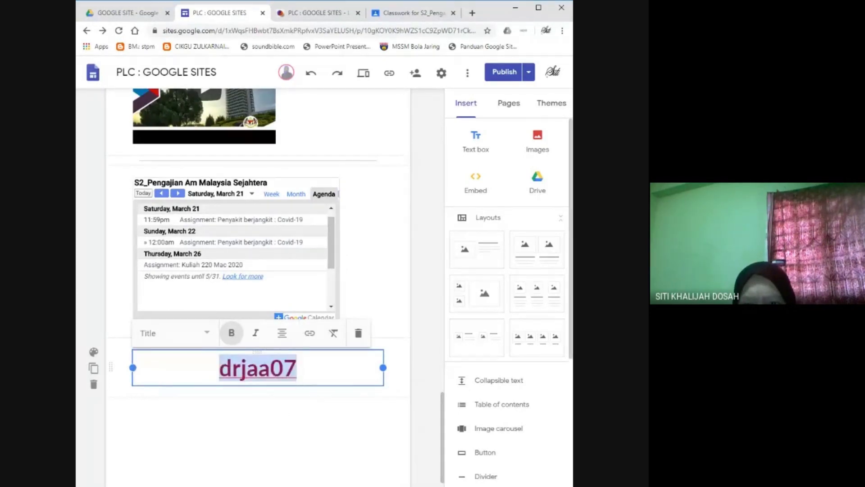
pyautogui.moveTo(383, 368); pyautogui.dragTo(385, 368)
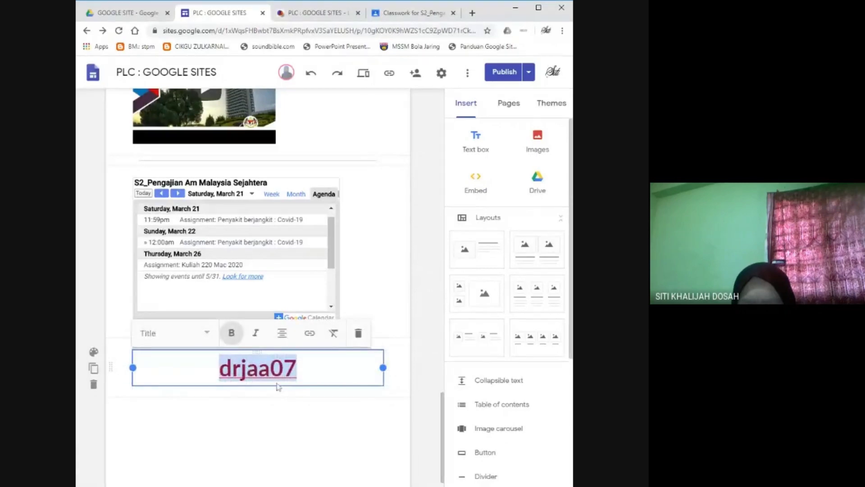
pyautogui.click(176, 333)
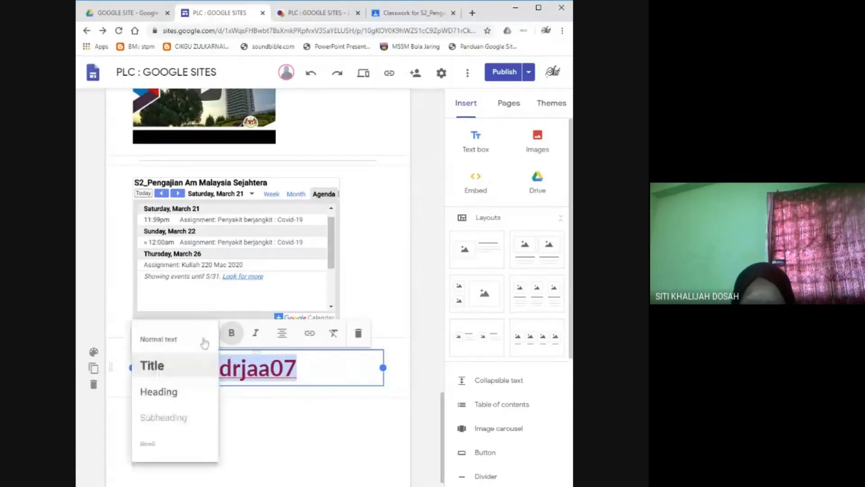
pyautogui.click(176, 365)
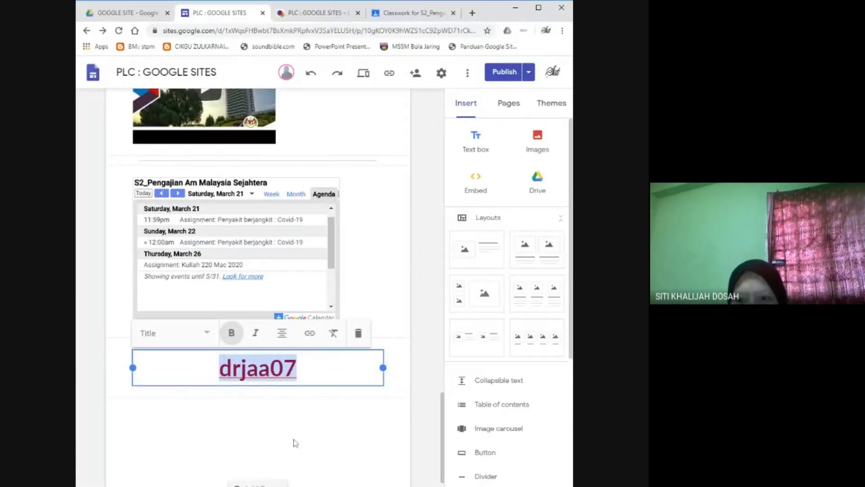
pyautogui.click(348, 409)
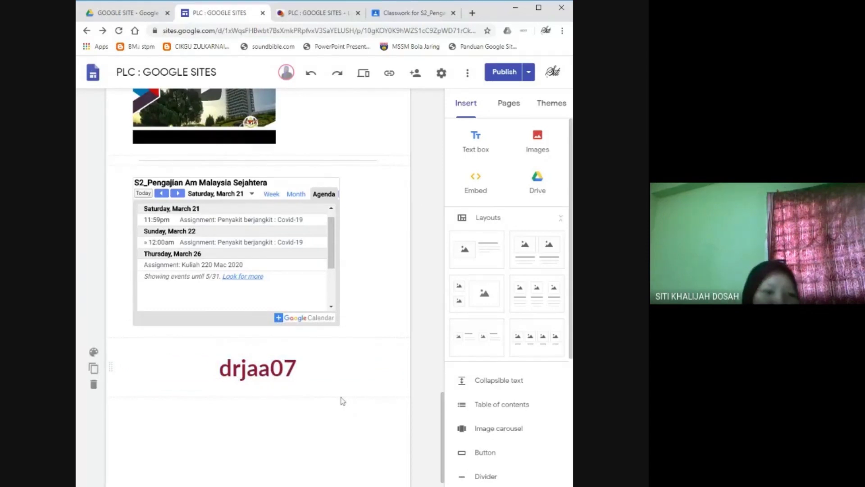
# Delete the embedded S2_Pengajian Am calendar above the "drjaa07" title.
pyautogui.scroll(-1, 340, 399)
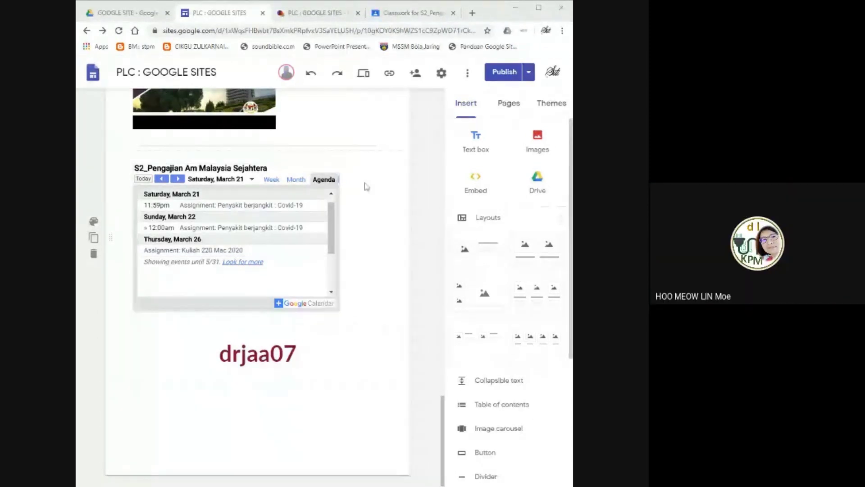
pyautogui.click(312, 188)
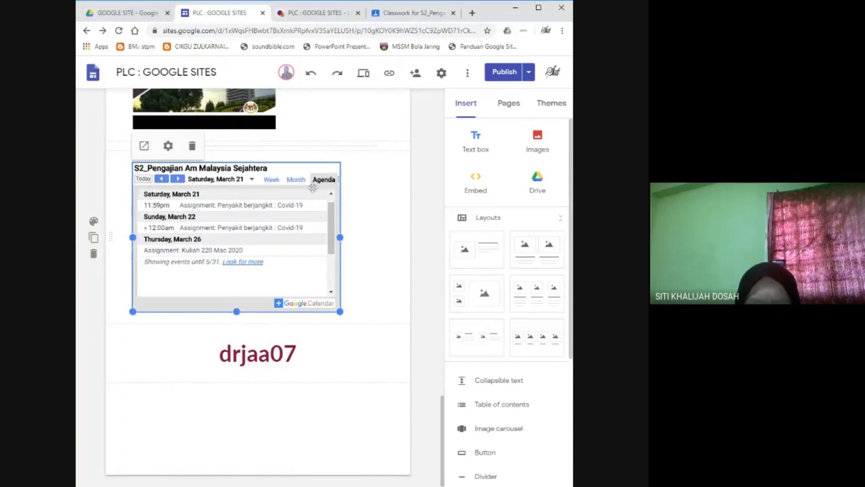
pyautogui.press('Delete')
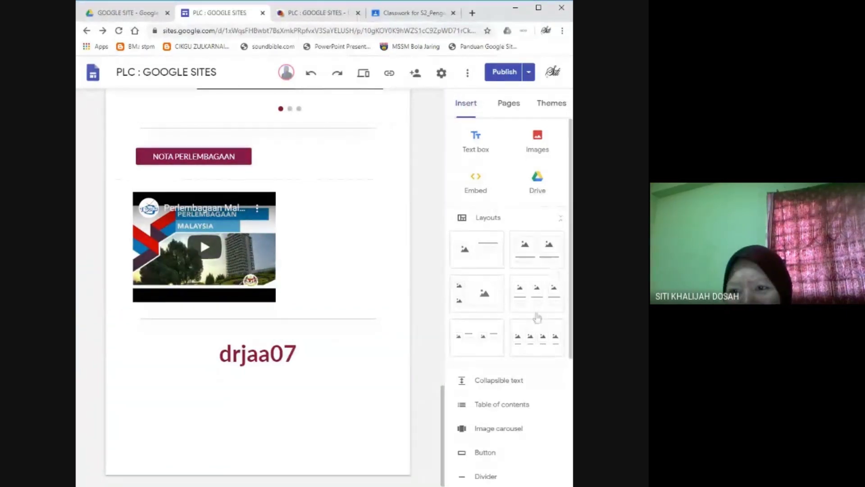
# Insert the S2_Pengajian Am Malaysia Sejahtera calendar below the "drjaa07" title and widen it to the full content width.
pyautogui.scroll(-5, 536, 315)
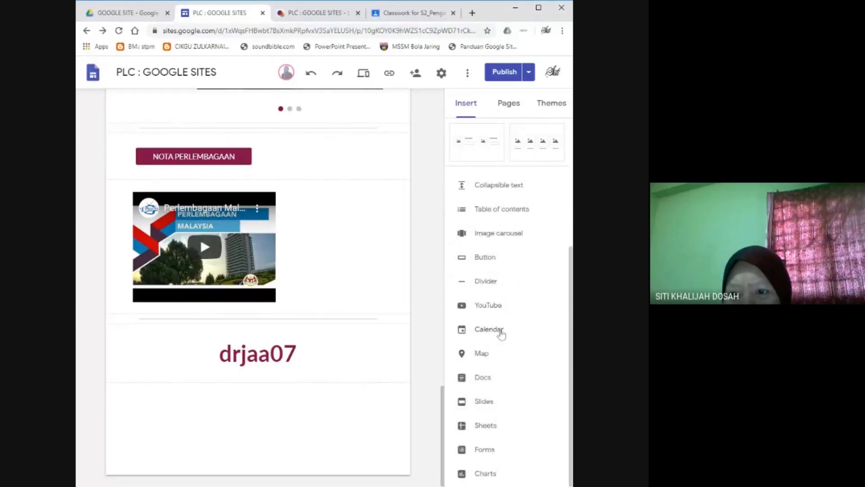
pyautogui.click(501, 333)
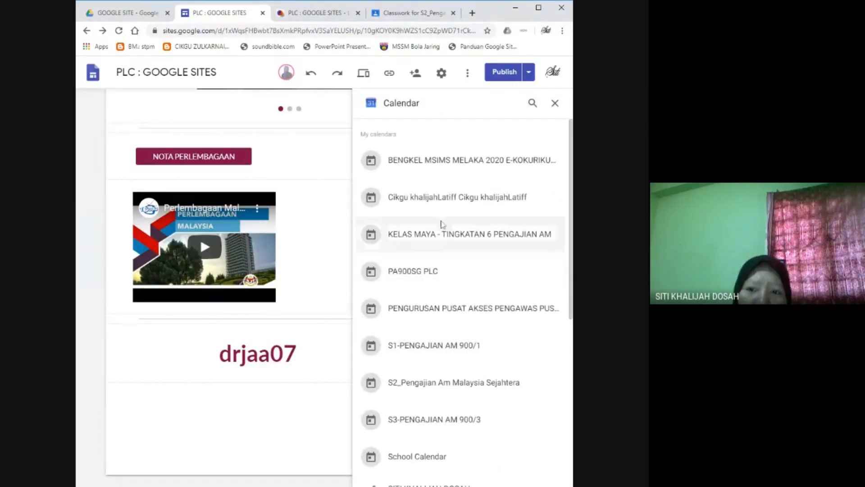
pyautogui.scroll(-2, 407, 463)
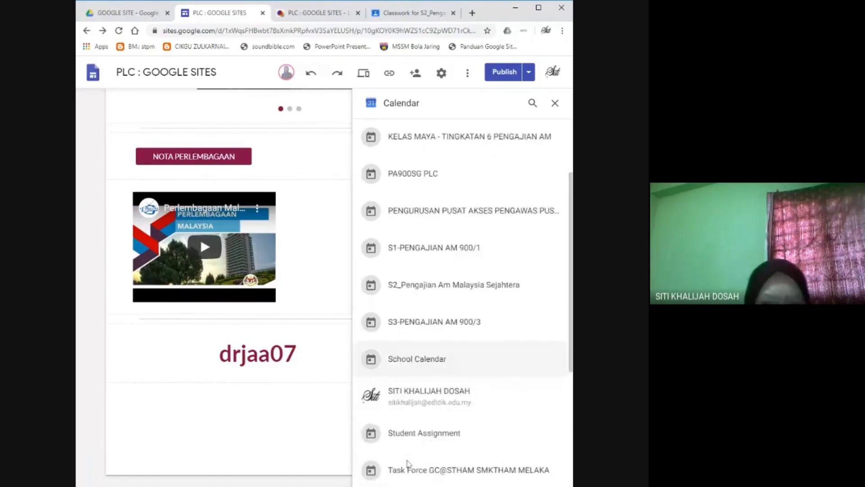
pyautogui.scroll(-4, 408, 463)
pyautogui.scroll(2, 419, 341)
pyautogui.scroll(4, 418, 341)
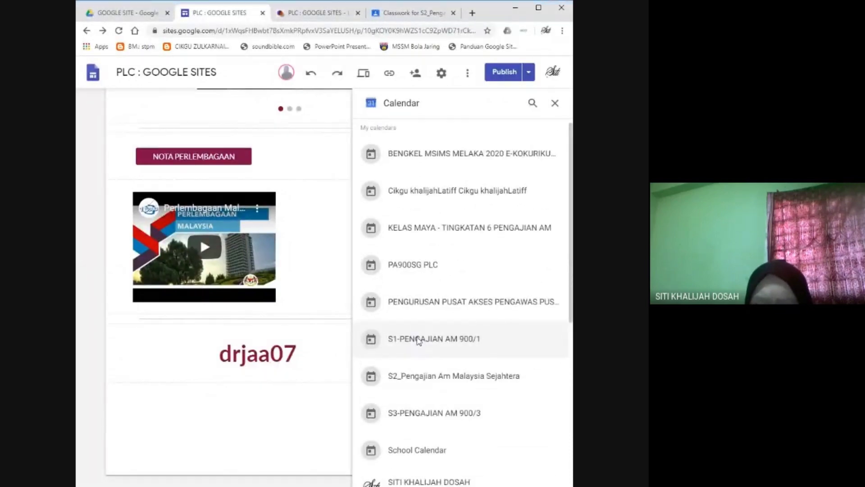
pyautogui.scroll(1, 419, 341)
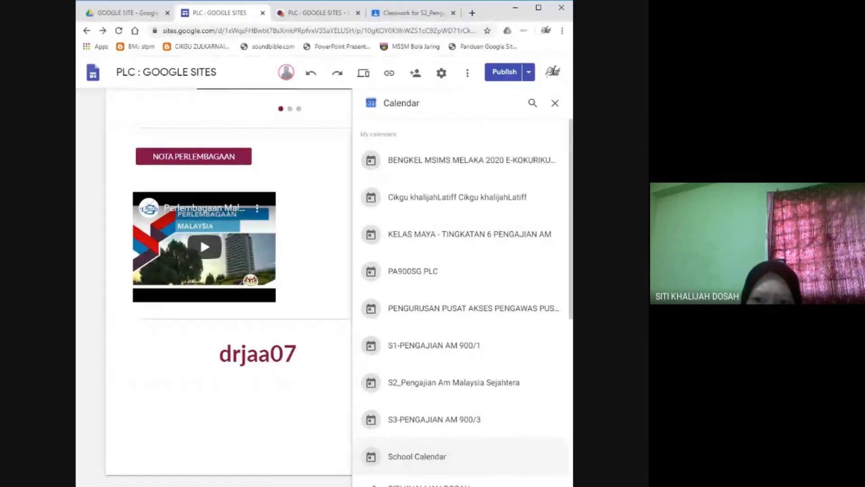
pyautogui.click(441, 393)
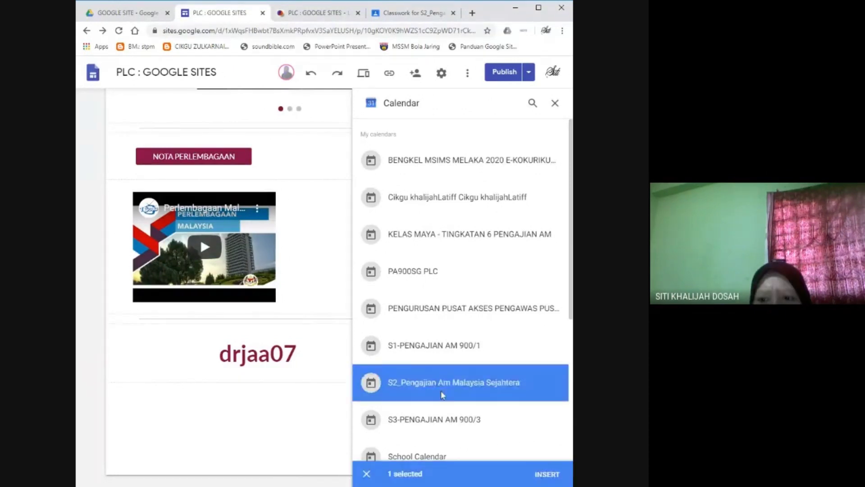
pyautogui.click(553, 479)
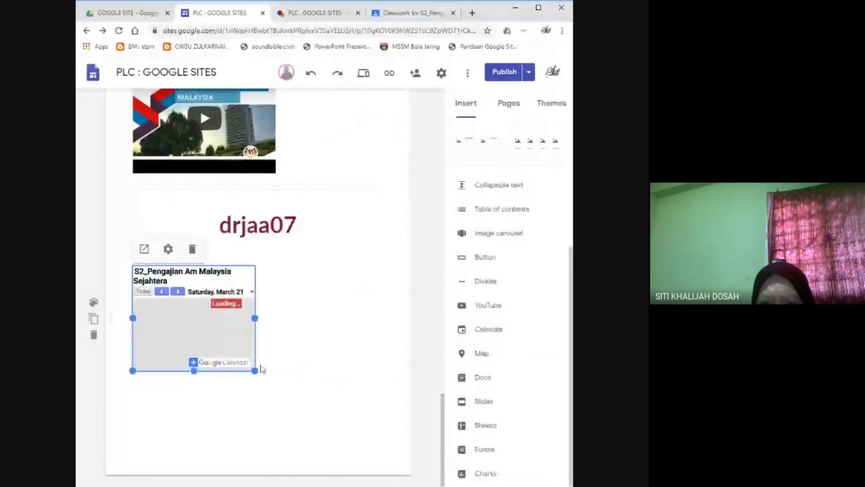
pyautogui.moveTo(254, 371); pyautogui.dragTo(383, 370)
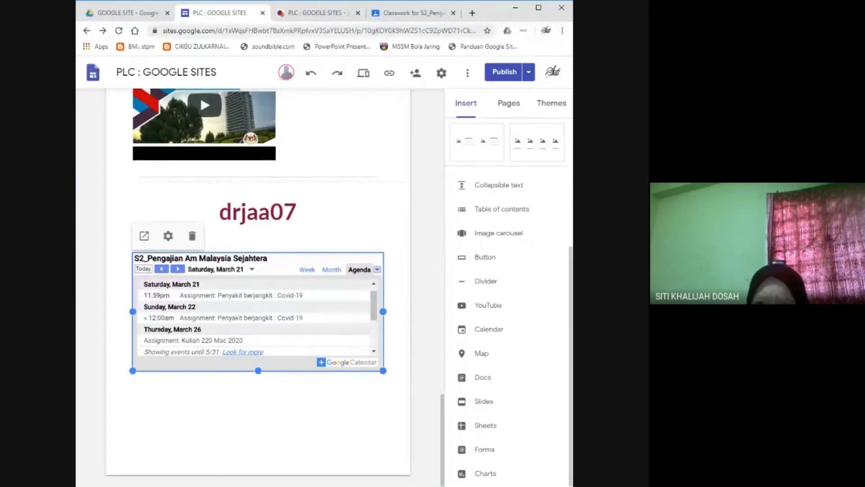
# Switch to Google Classroom and open the classwork of the S2_Pengajian Am class.
pyautogui.click(407, 14)
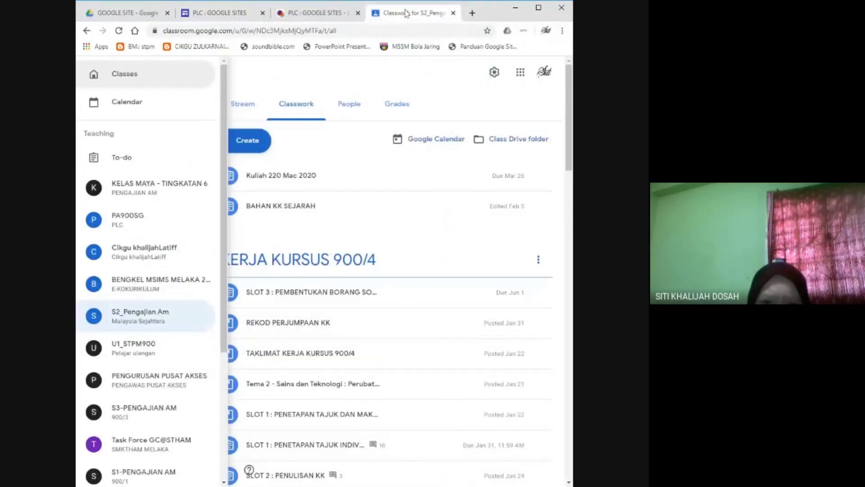
pyautogui.click(189, 80)
pyautogui.click(138, 362)
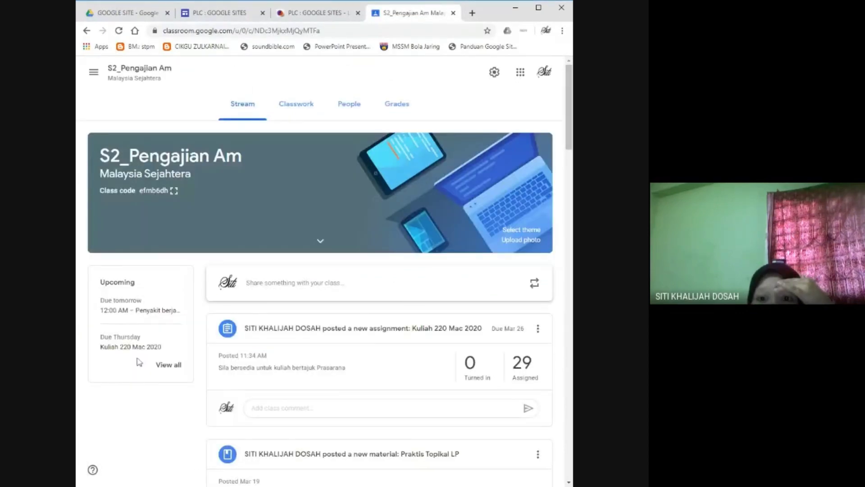
pyautogui.click(303, 108)
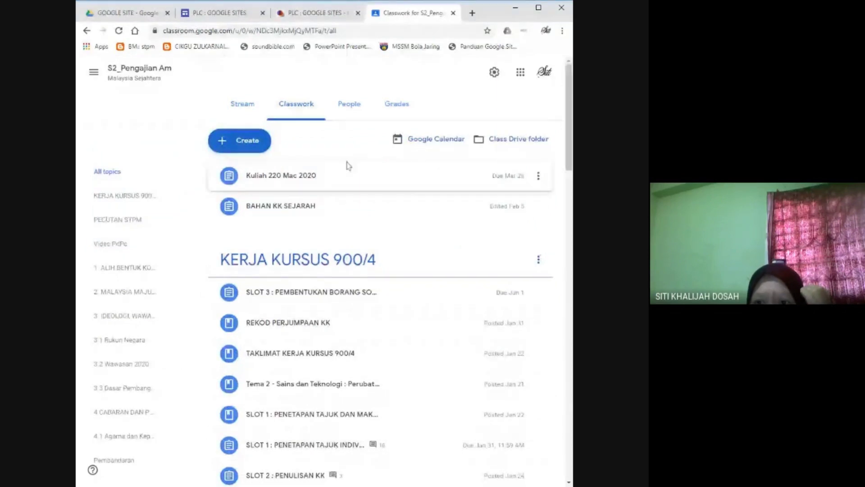
# Edit the Kuliah 220 Mac 2020 assignment and change its title to "Kuliah 22 Mac 2020 (8pagi-10pagi)".
pyautogui.click(538, 176)
pyautogui.click(499, 199)
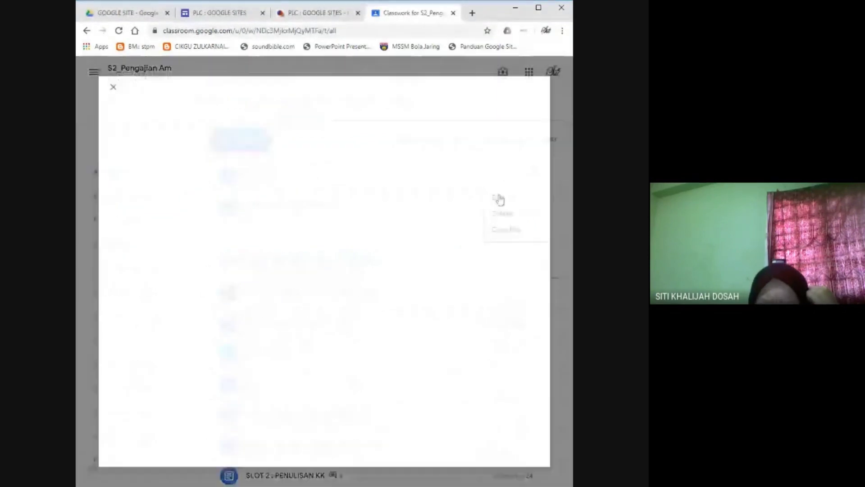
pyautogui.press('BackSpace')
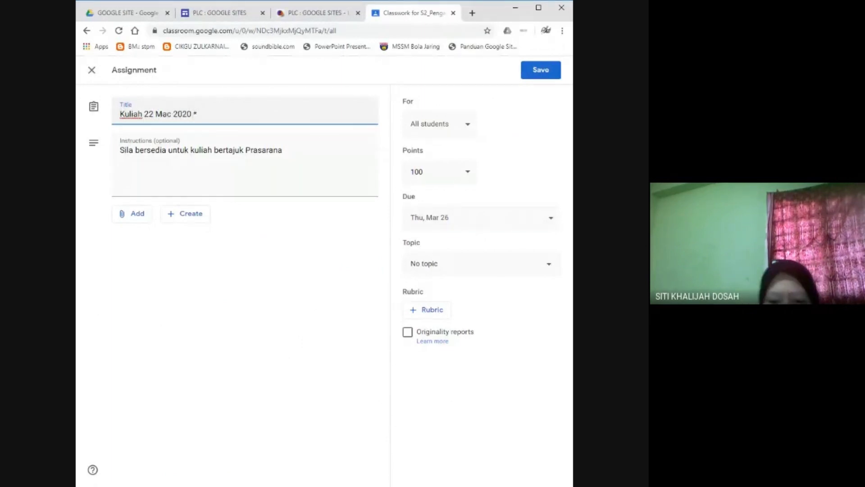
pyautogui.write('(8pag')
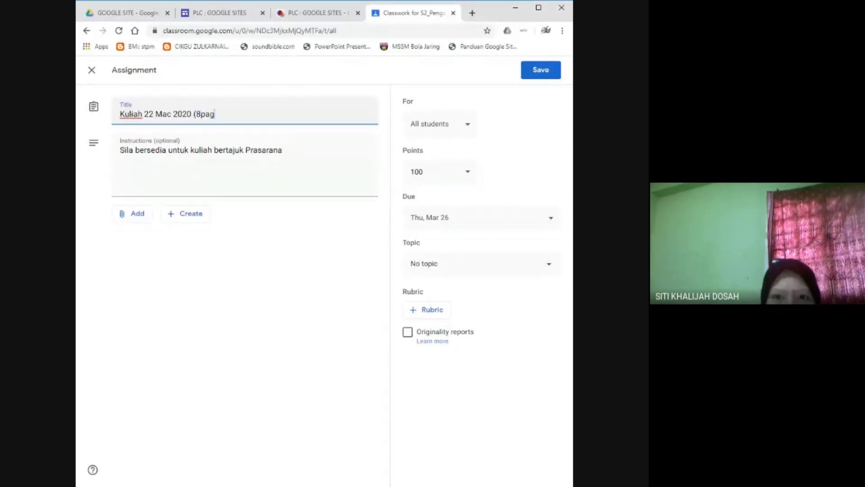
pyautogui.write('i-10')
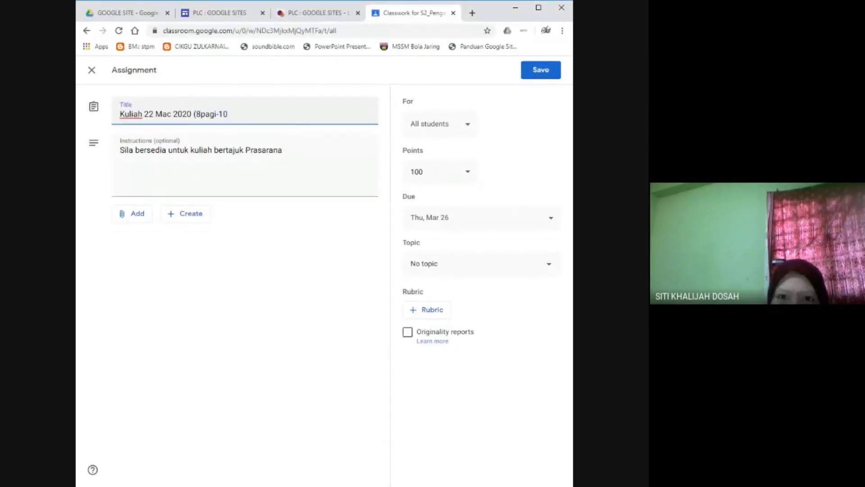
pyautogui.write('pag')
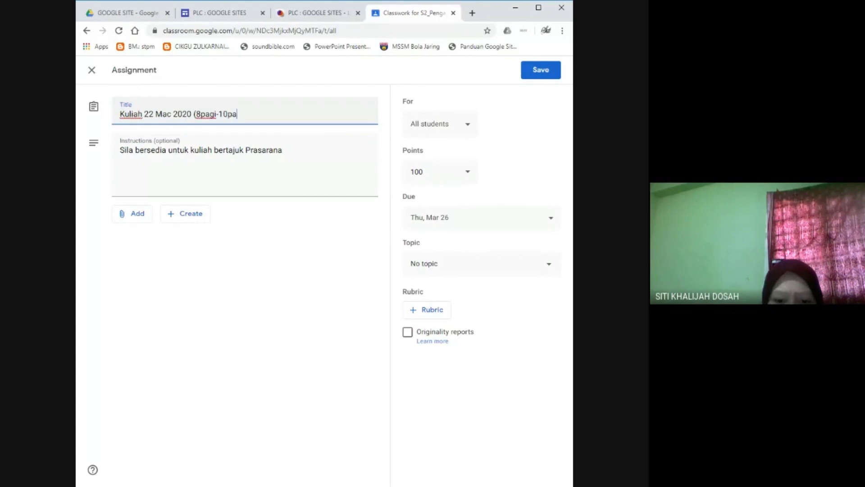
pyautogui.write('i)')
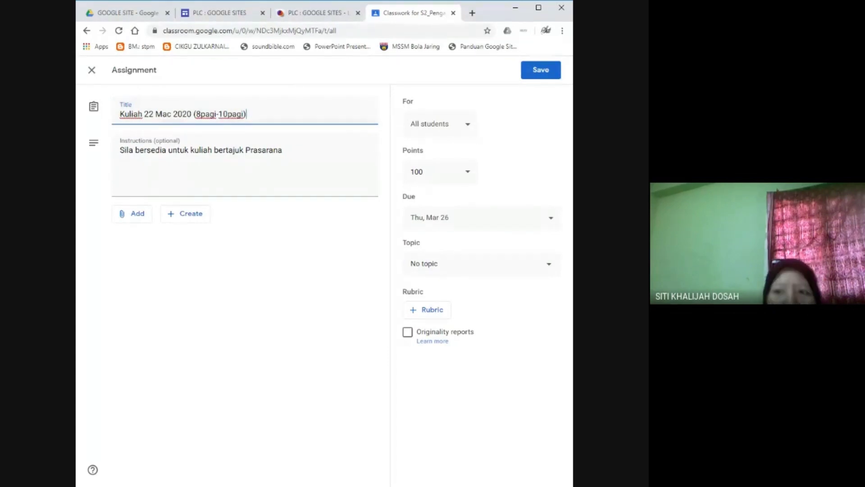
# Make the Kuliah 22 Mac 2020 assignment ungraded, save it with the updated point value, and return to the class stream.
pyautogui.click(466, 178)
pyautogui.click(428, 196)
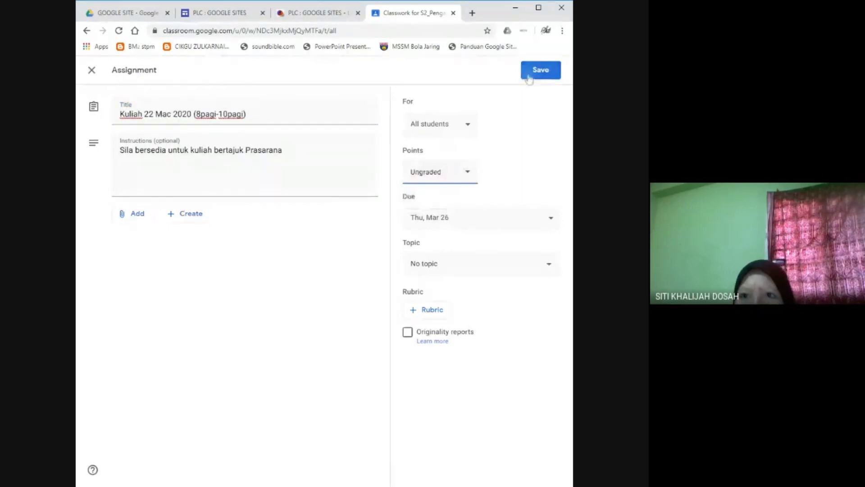
pyautogui.click(528, 74)
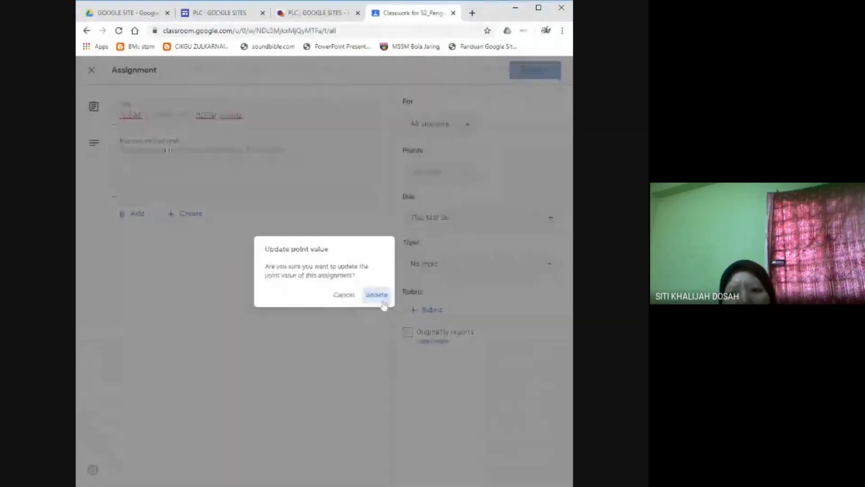
pyautogui.click(382, 299)
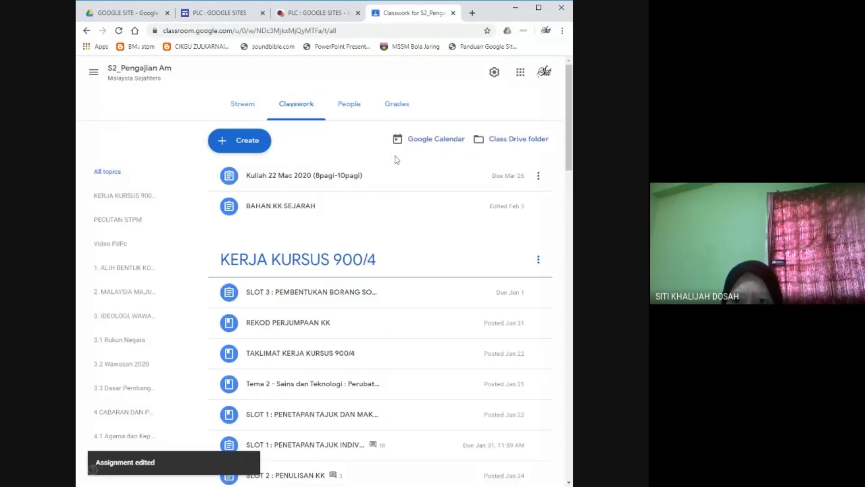
pyautogui.hotkey('alt', 'Left')
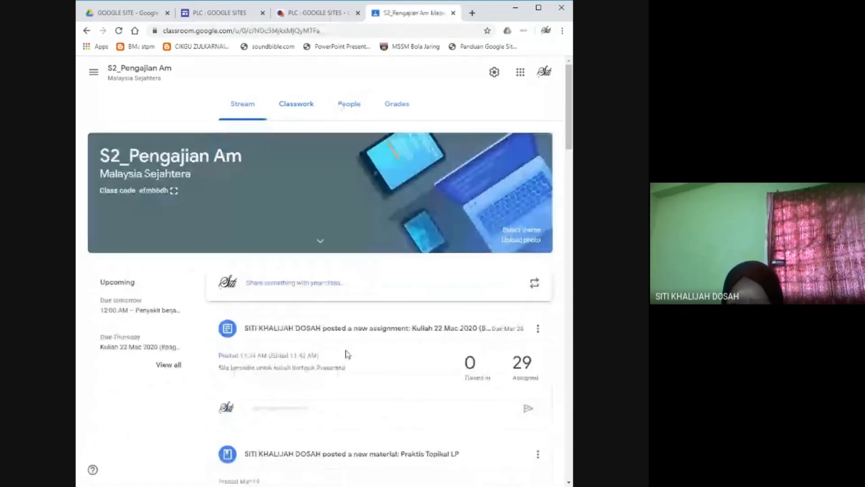
# Switch to Google Sites and preview the UMUM page, checking the assignments in the embedded calendar below the "drjaa07" title.
pyautogui.click(247, 17)
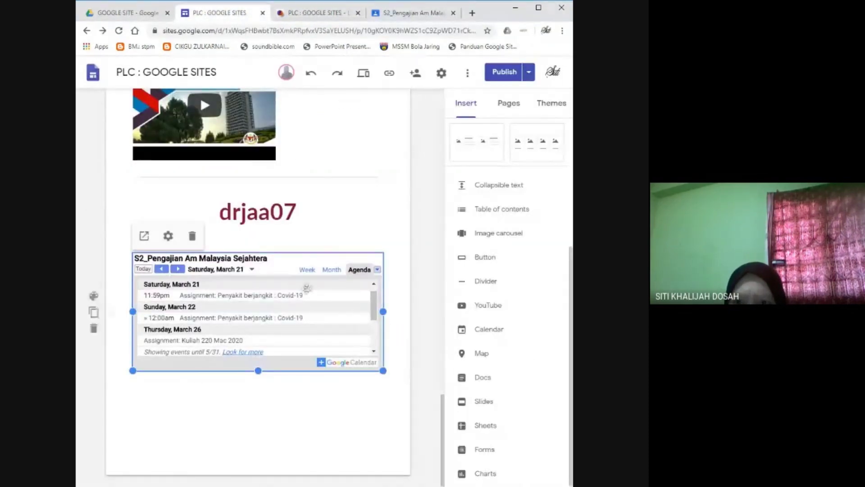
pyautogui.click(368, 74)
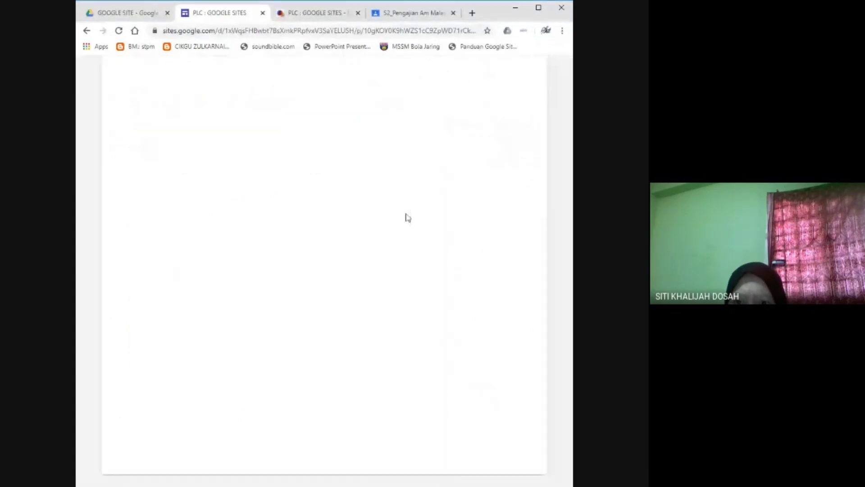
pyautogui.scroll(-15, 501, 312)
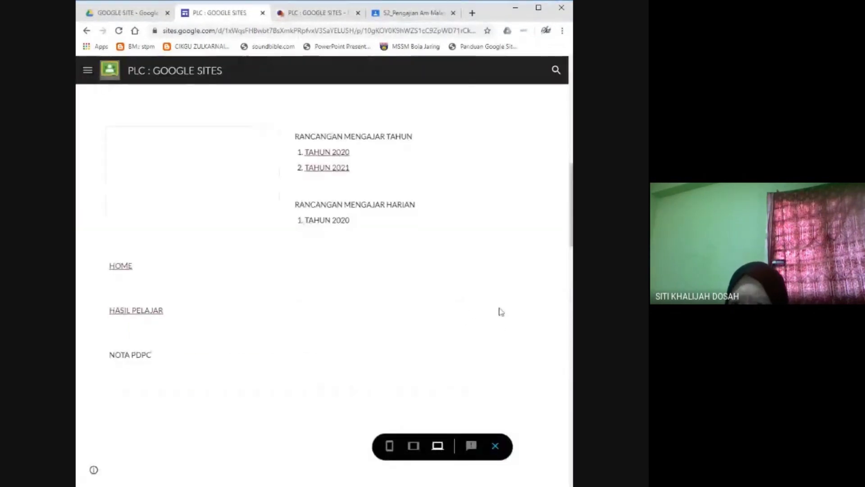
pyautogui.scroll(-10, 501, 312)
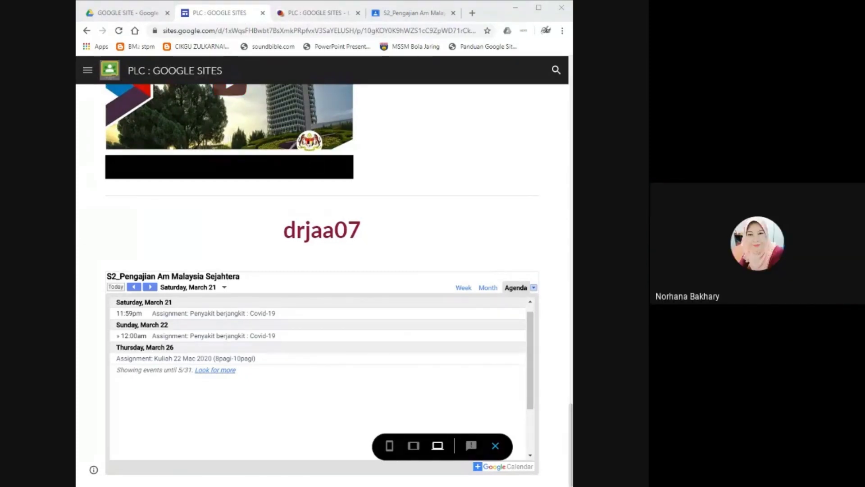
pyautogui.click(496, 448)
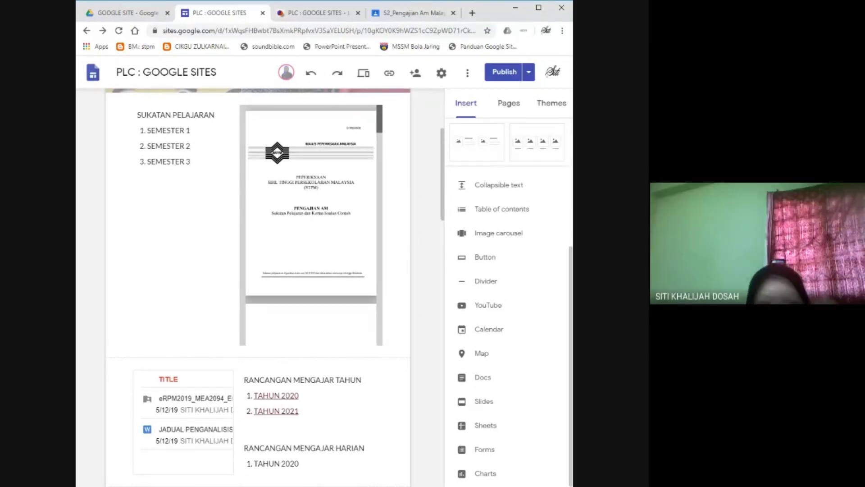
# Rename the PRA-PENDAFTARAN page to "PESERTA PLC" and check the new name in the site's navigation menu.
pyautogui.scroll(4, 419, 139)
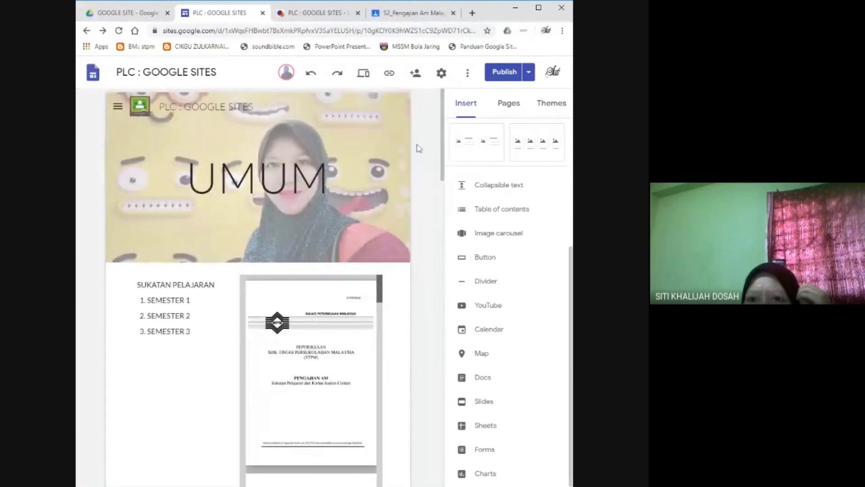
pyautogui.click(117, 111)
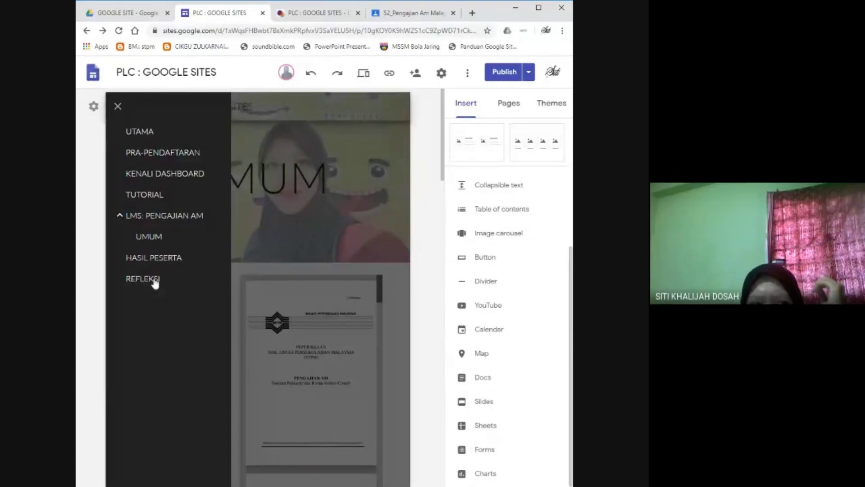
pyautogui.click(509, 104)
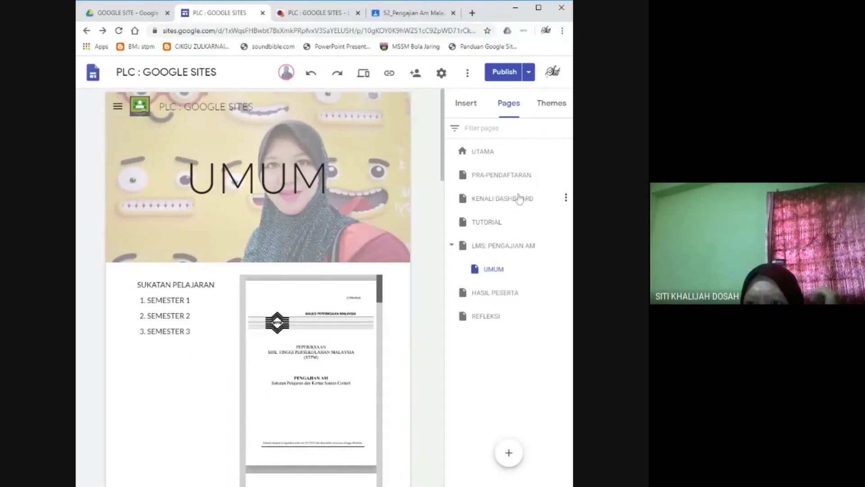
pyautogui.click(516, 182)
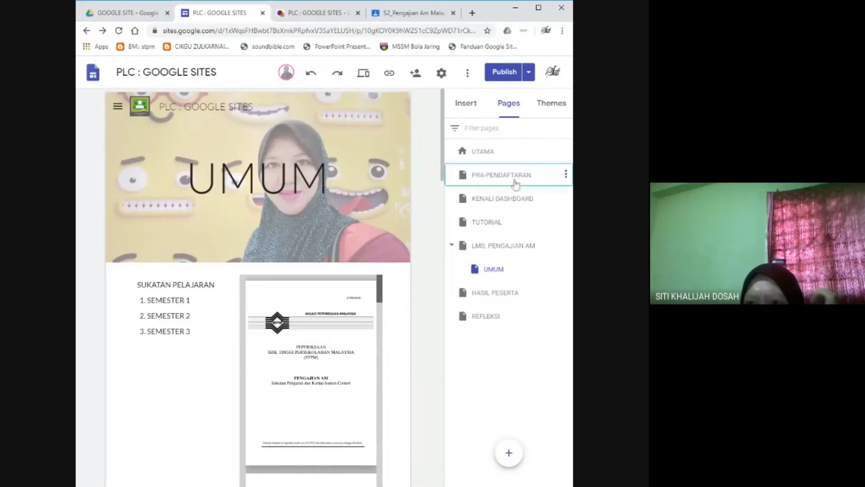
pyautogui.doubleClick(516, 182)
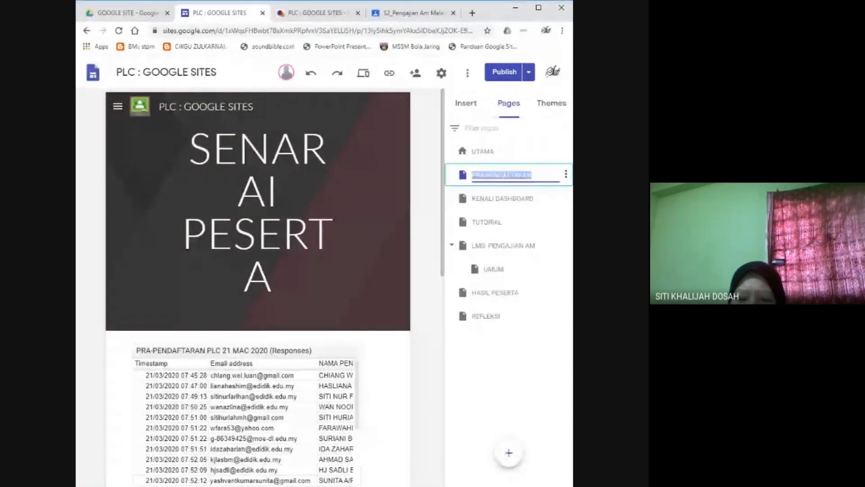
pyautogui.write('t')
pyautogui.press('BackSpace')
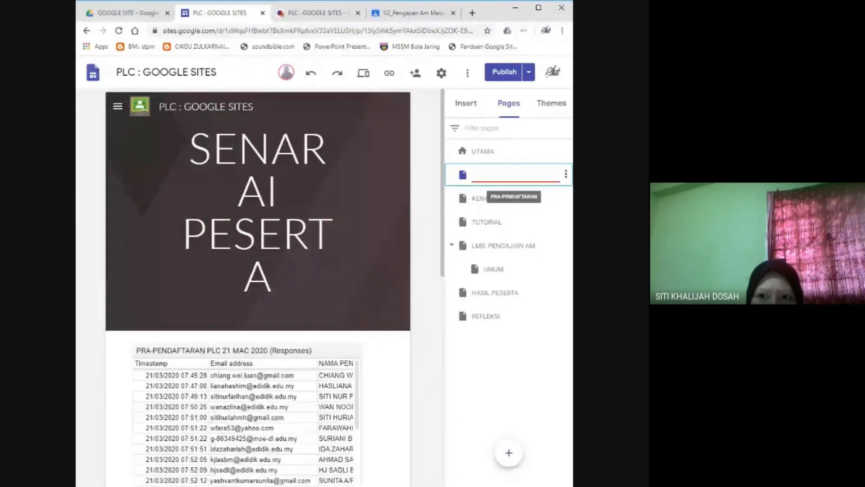
pyautogui.write('PESERT')
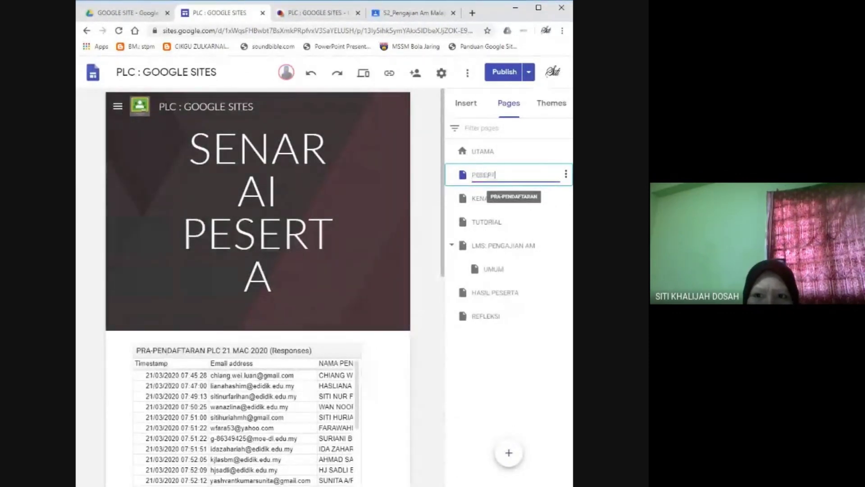
pyautogui.write('A PLC')
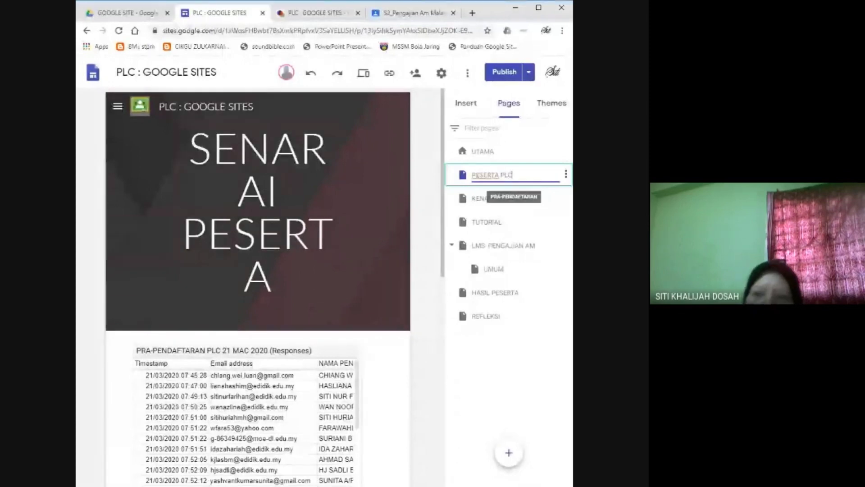
pyautogui.click(533, 189)
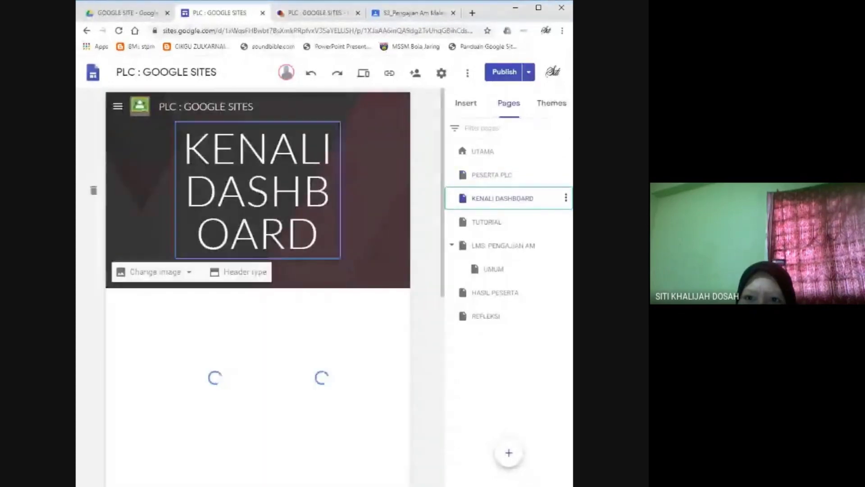
pyautogui.click(118, 107)
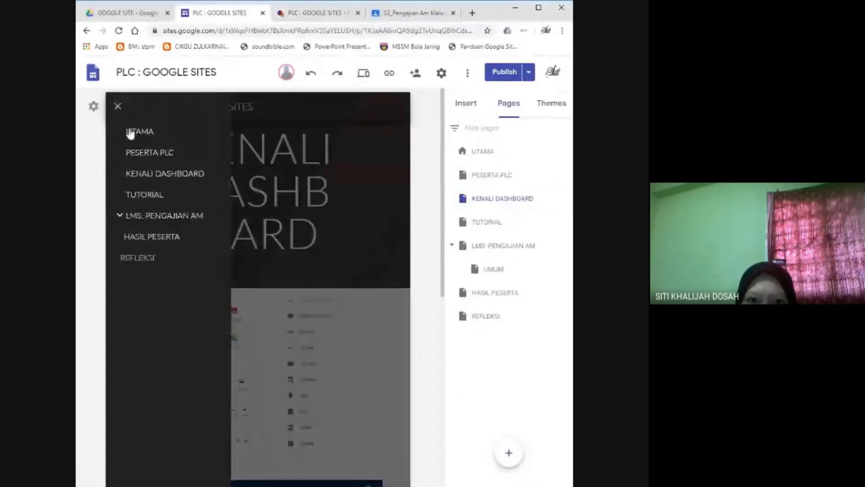